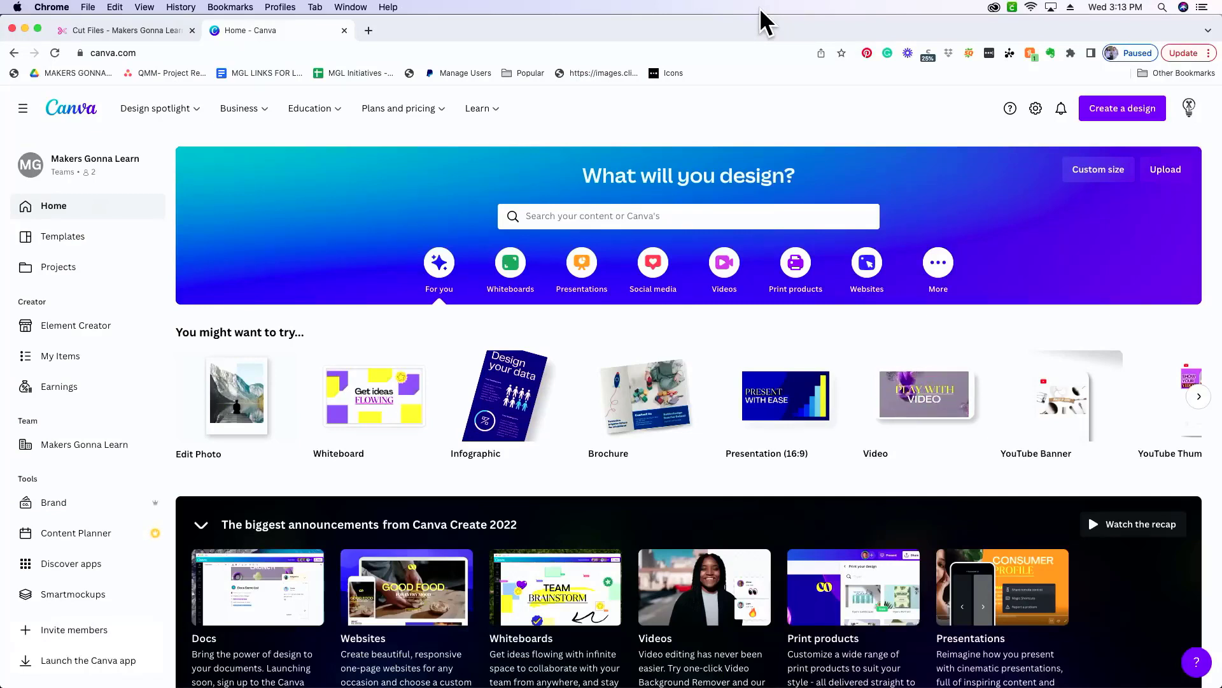
Start a new custom-size design and set its measurement unit to inches
mouse_move(291, 112)
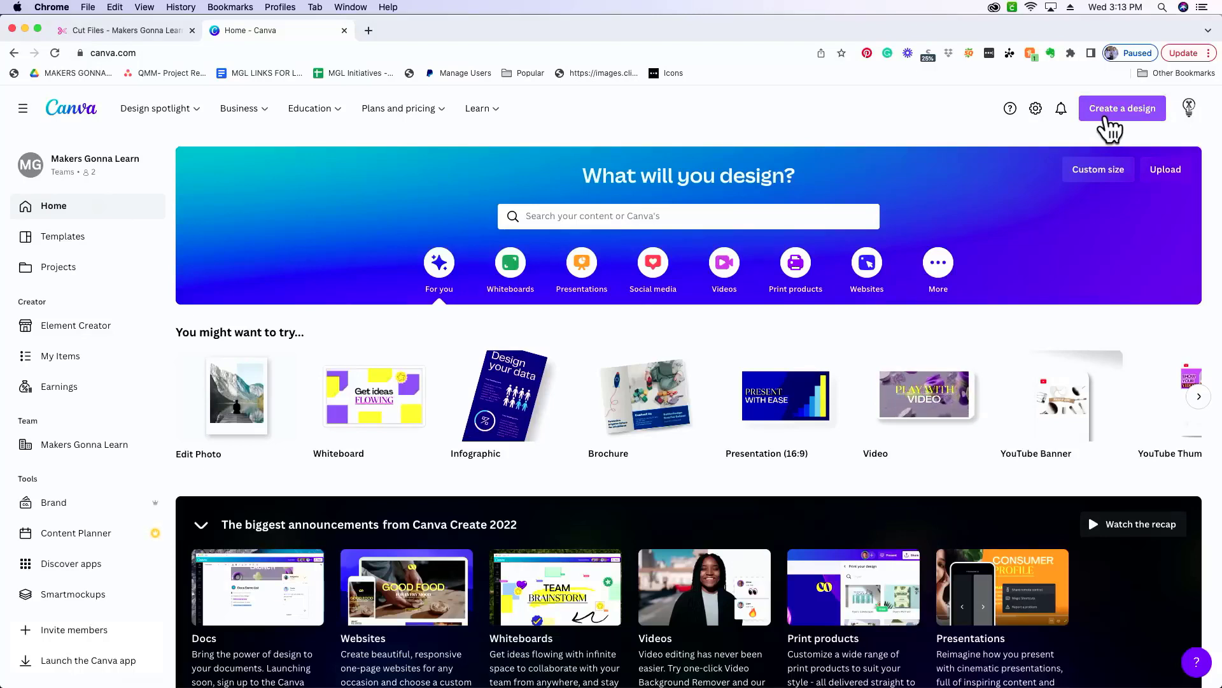
click(1111, 127)
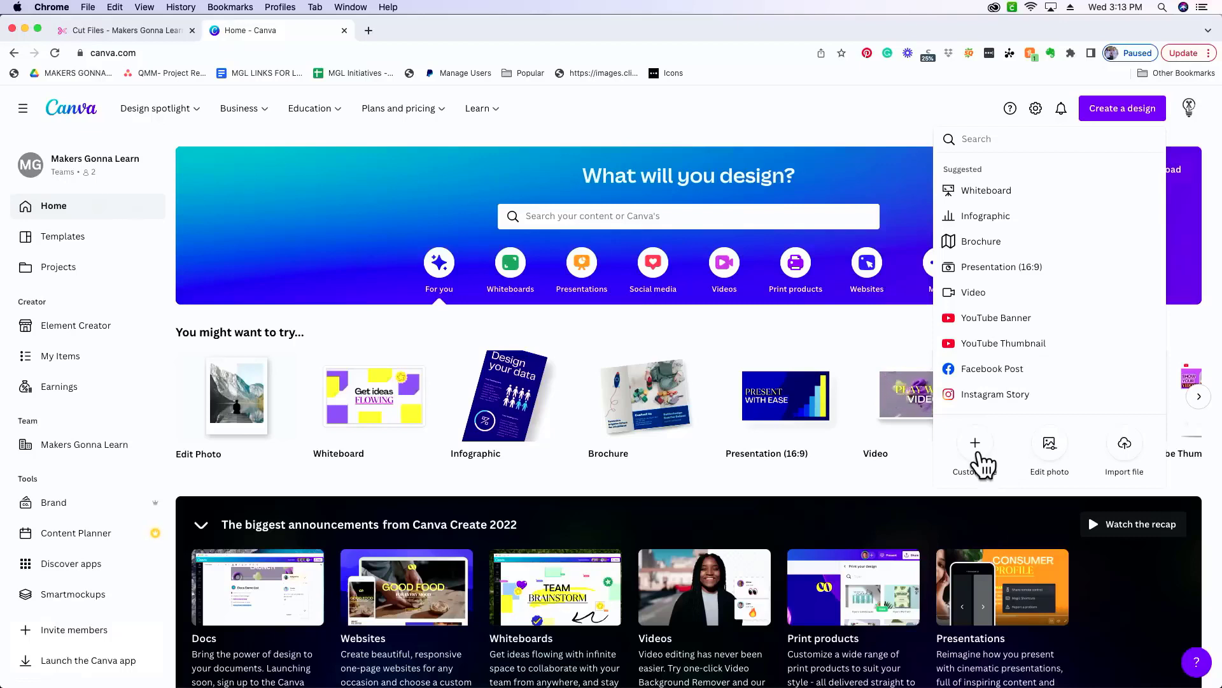
click(979, 455)
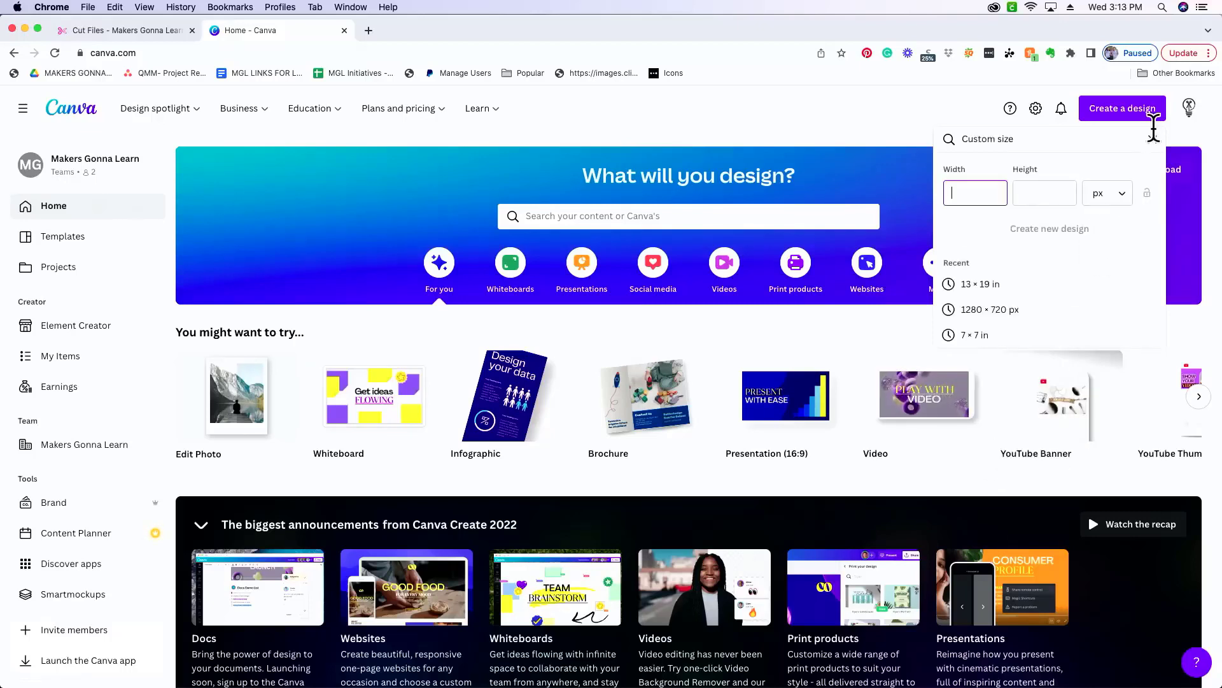
click(1151, 138)
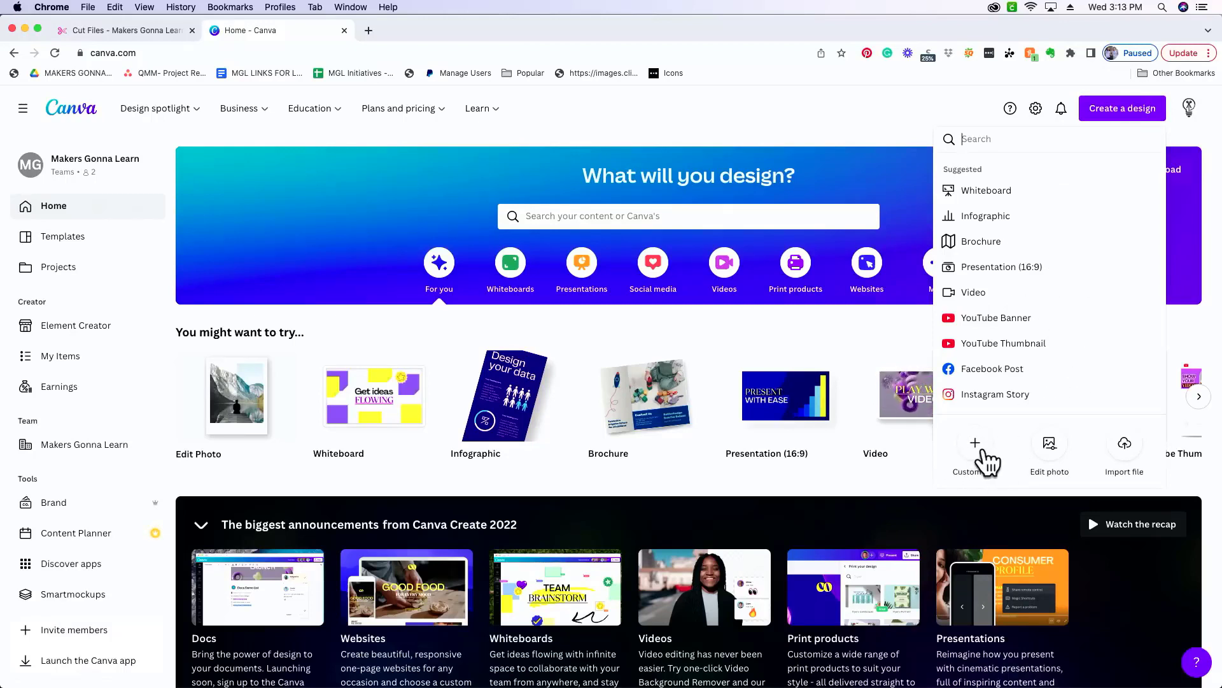
click(984, 451)
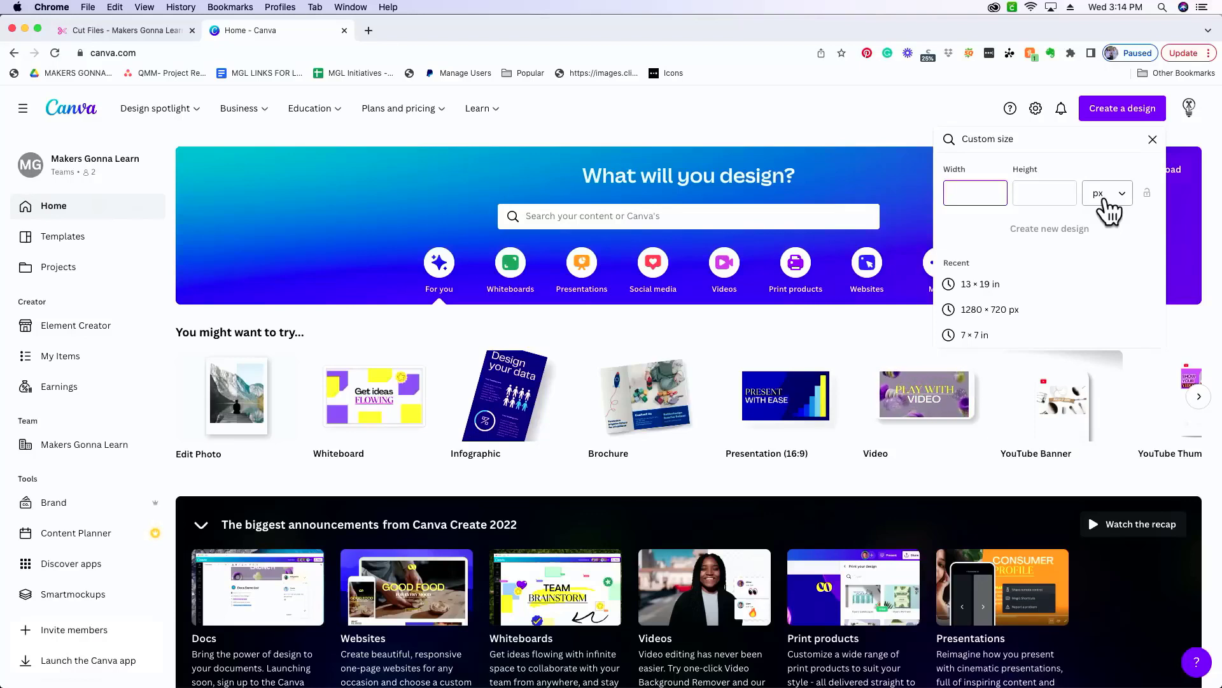
click(1109, 210)
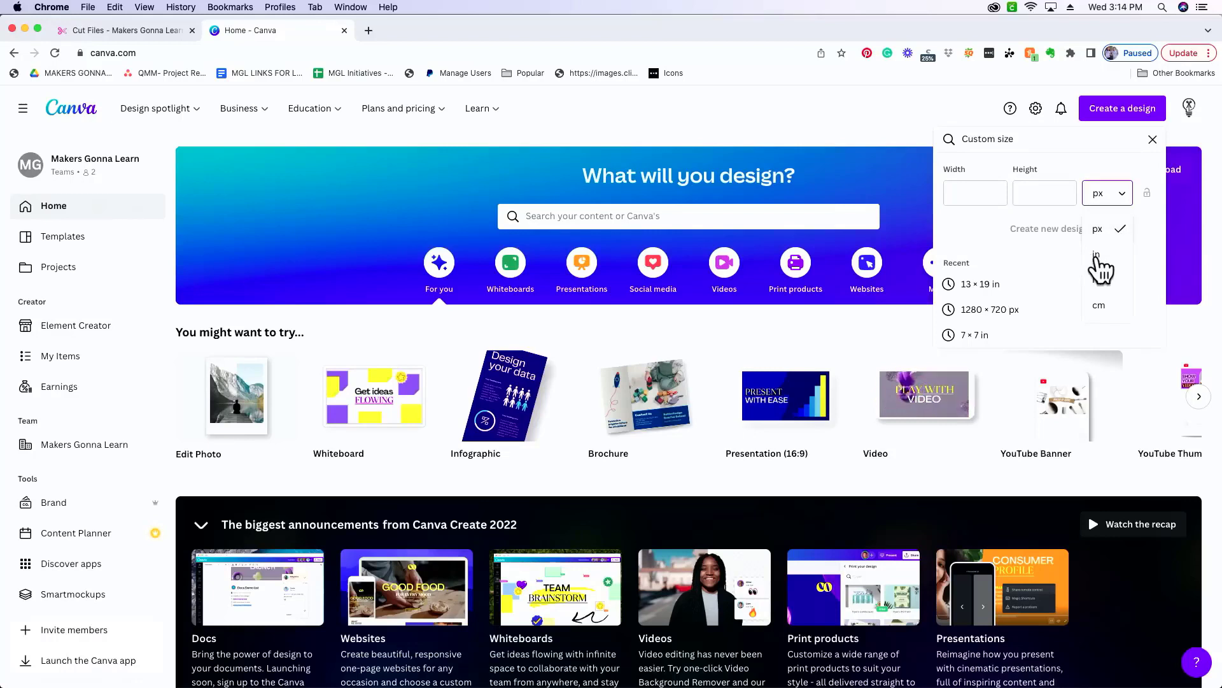
click(1097, 257)
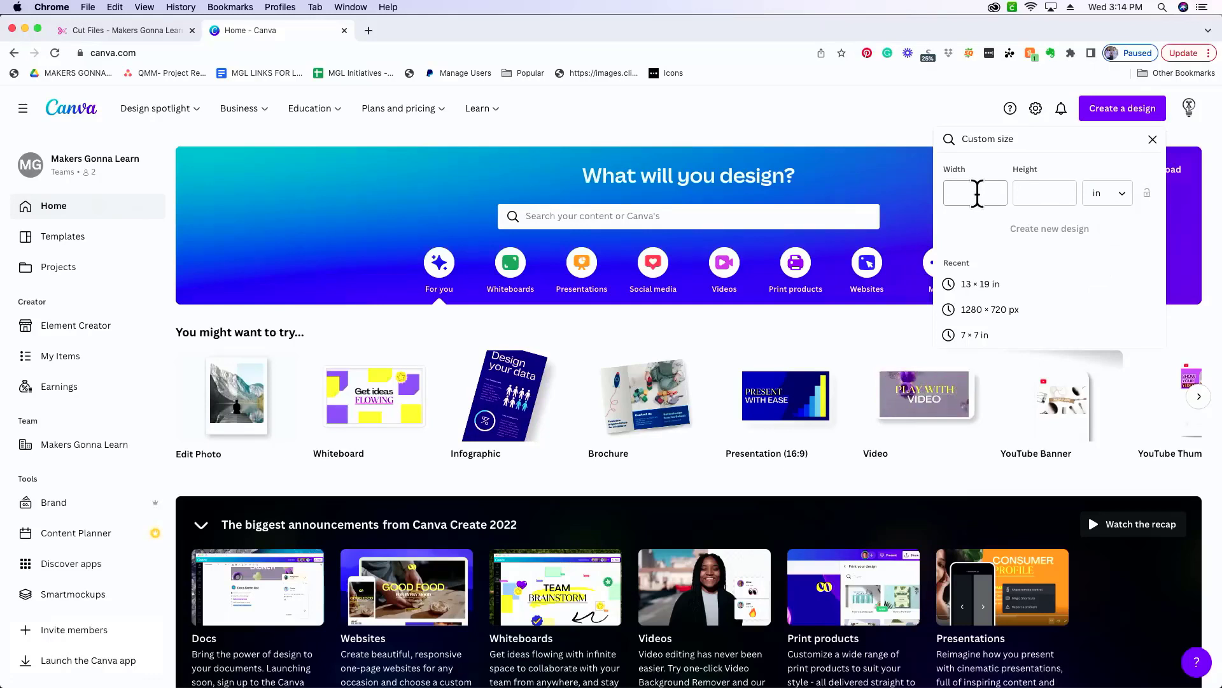
Set the width to 11 in and the height to 8.5 in, and create the new design
click(977, 193)
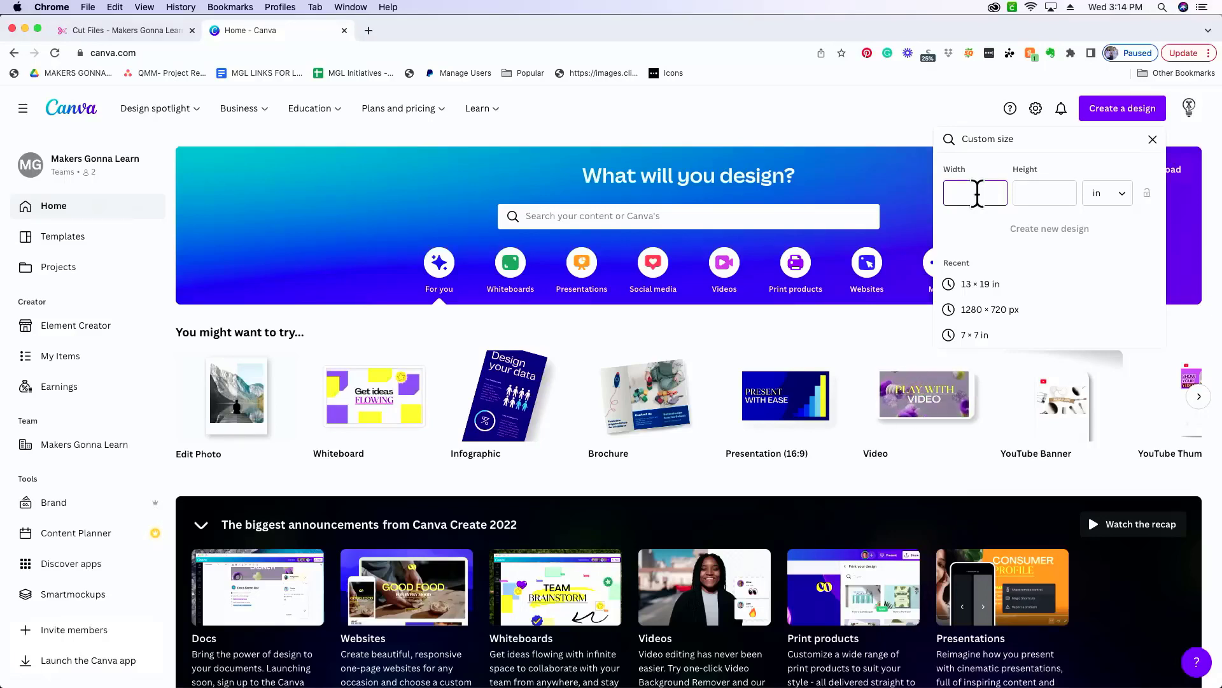
text(11)
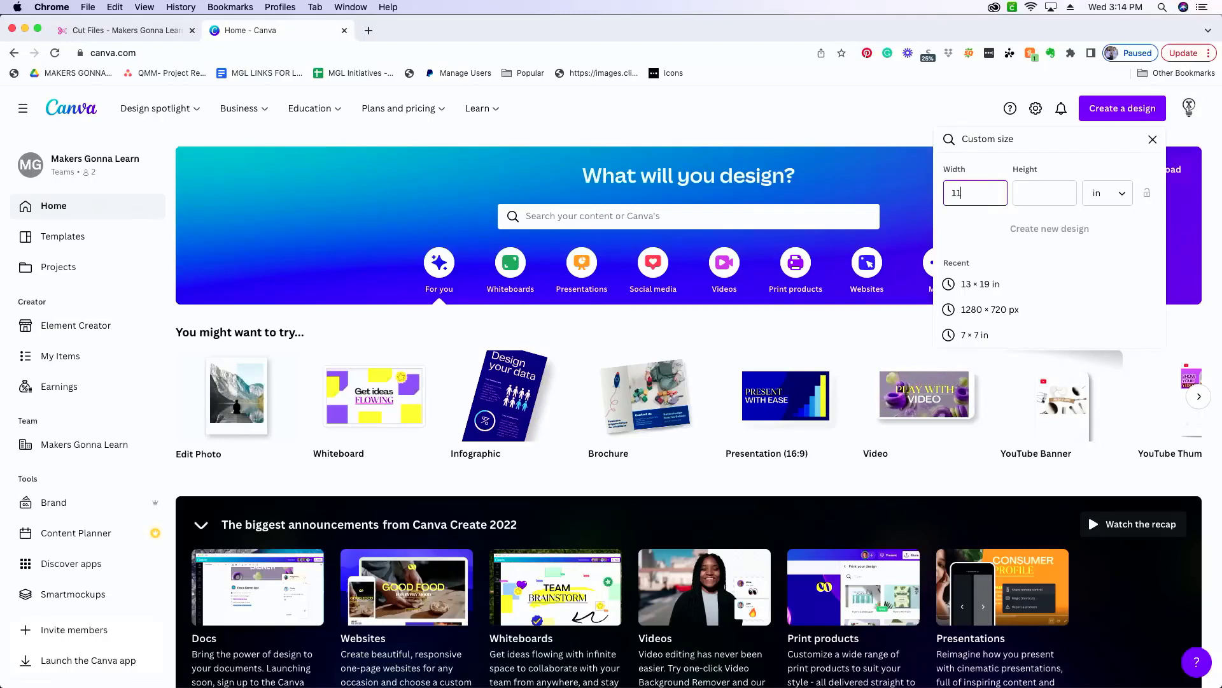
key(Tab)
text(8)
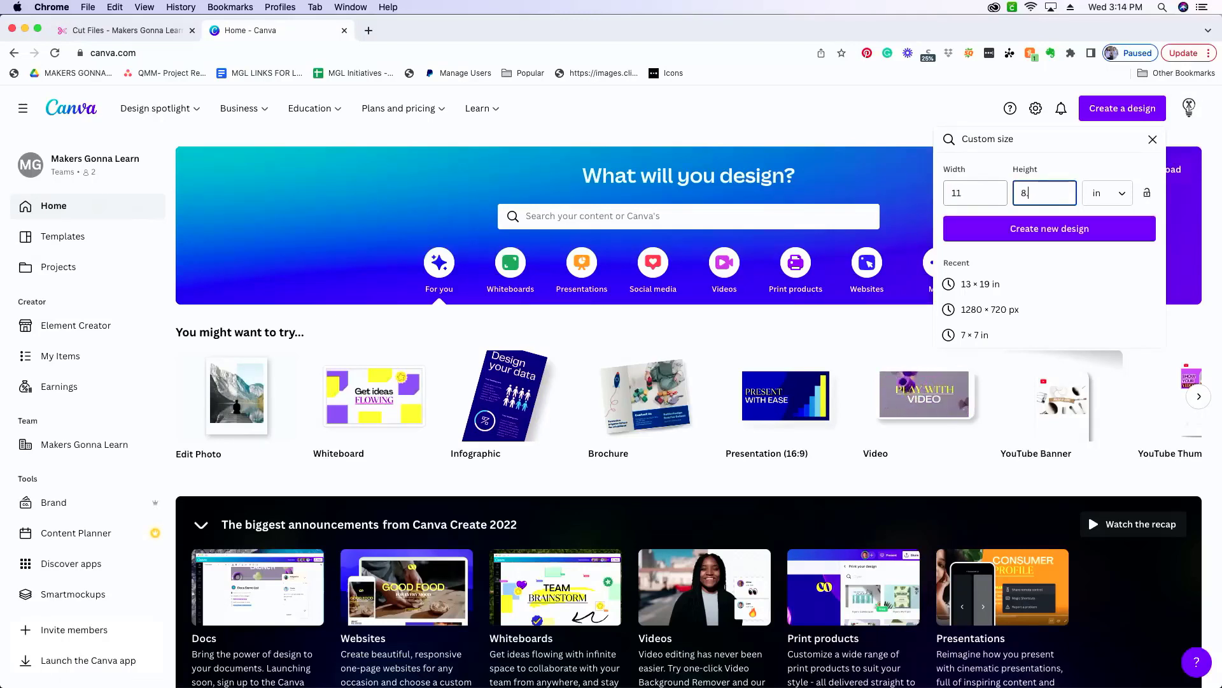
text(.5)
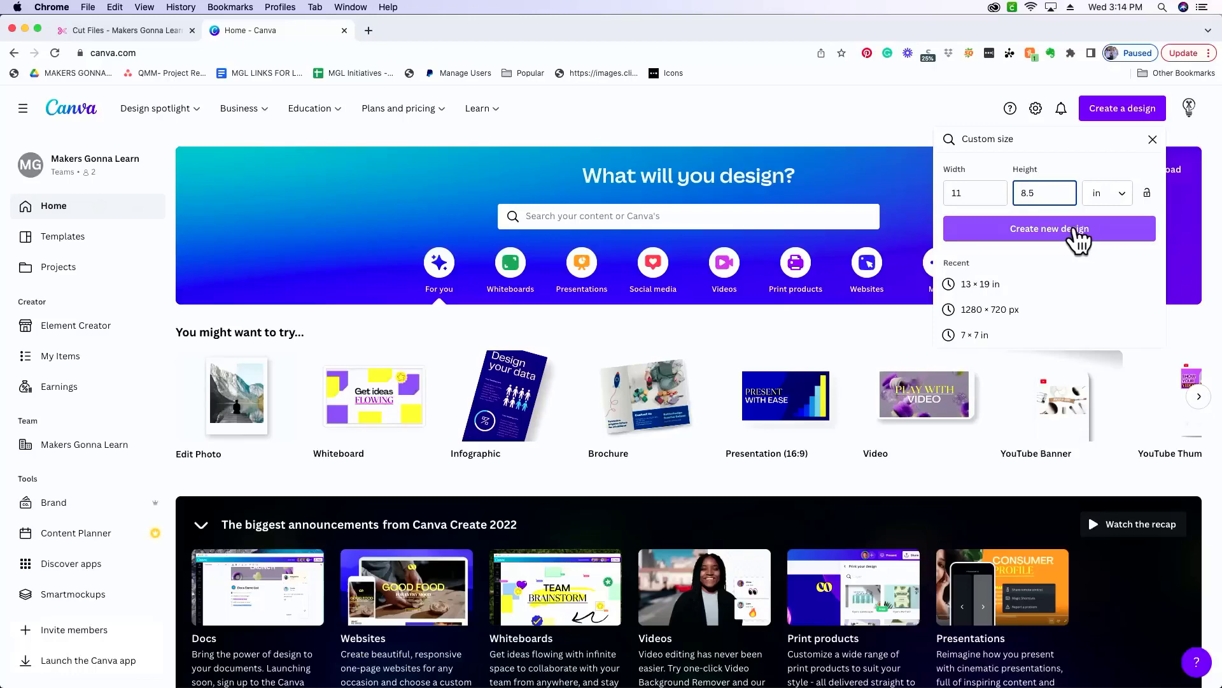
click(1079, 235)
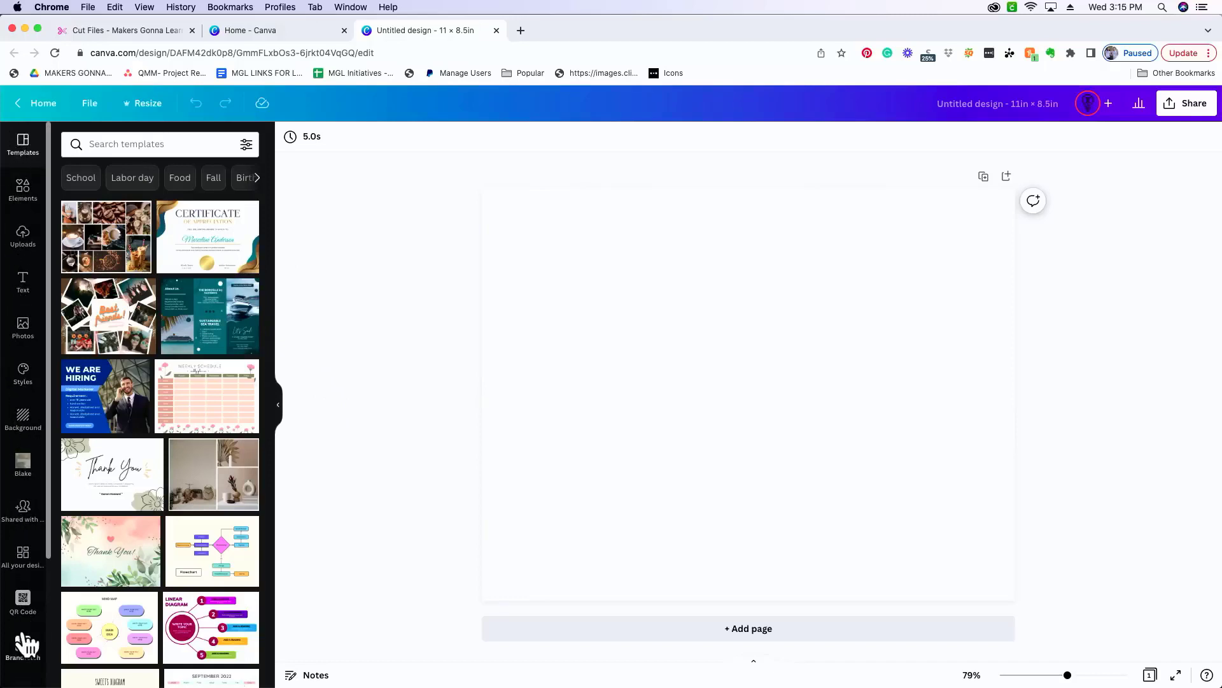
Bring up the uploaded images library for the blank design
scroll(27, 644, down, 3)
scroll(26, 644, up, 3)
click(23, 237)
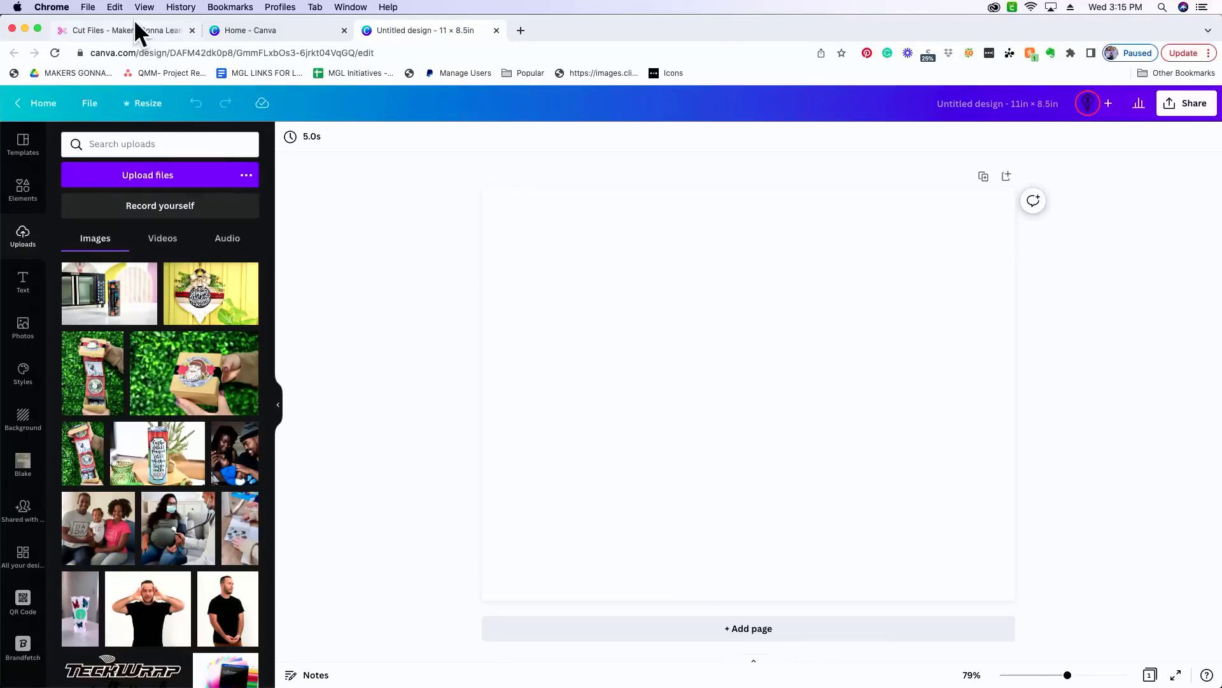
Switch to the Makers Gonna Learn cut files site, download the Beach Gnomes file from the Summer category and open the downloaded zip
click(141, 37)
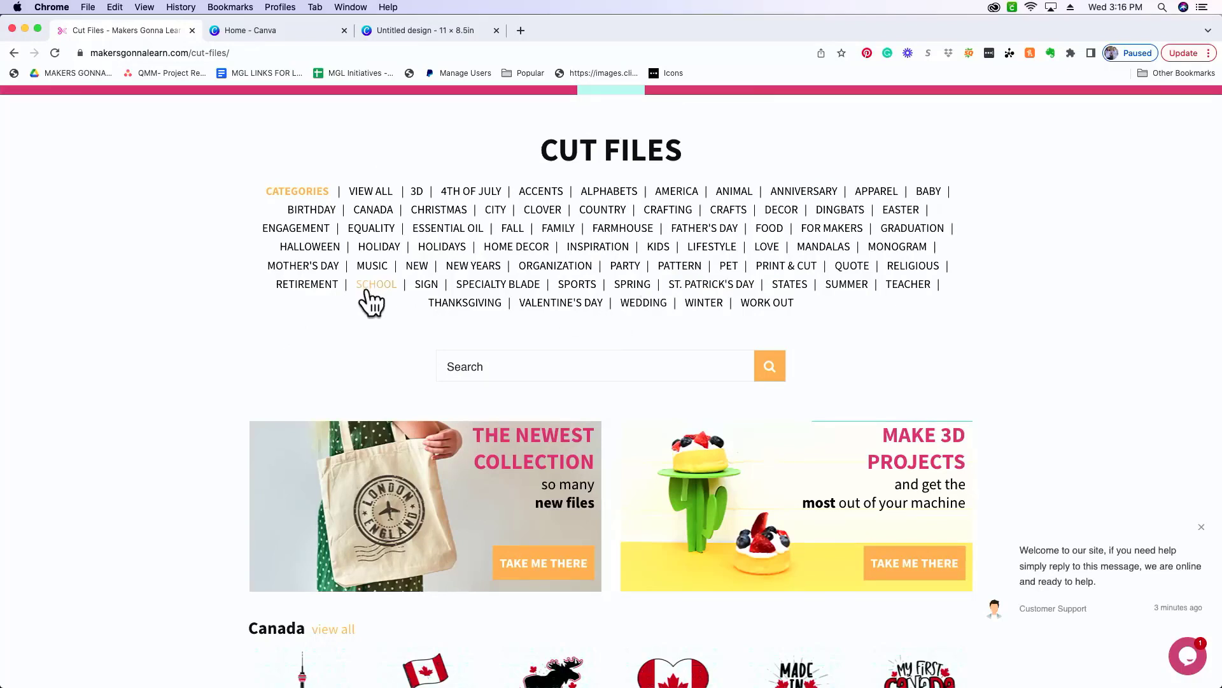
click(849, 288)
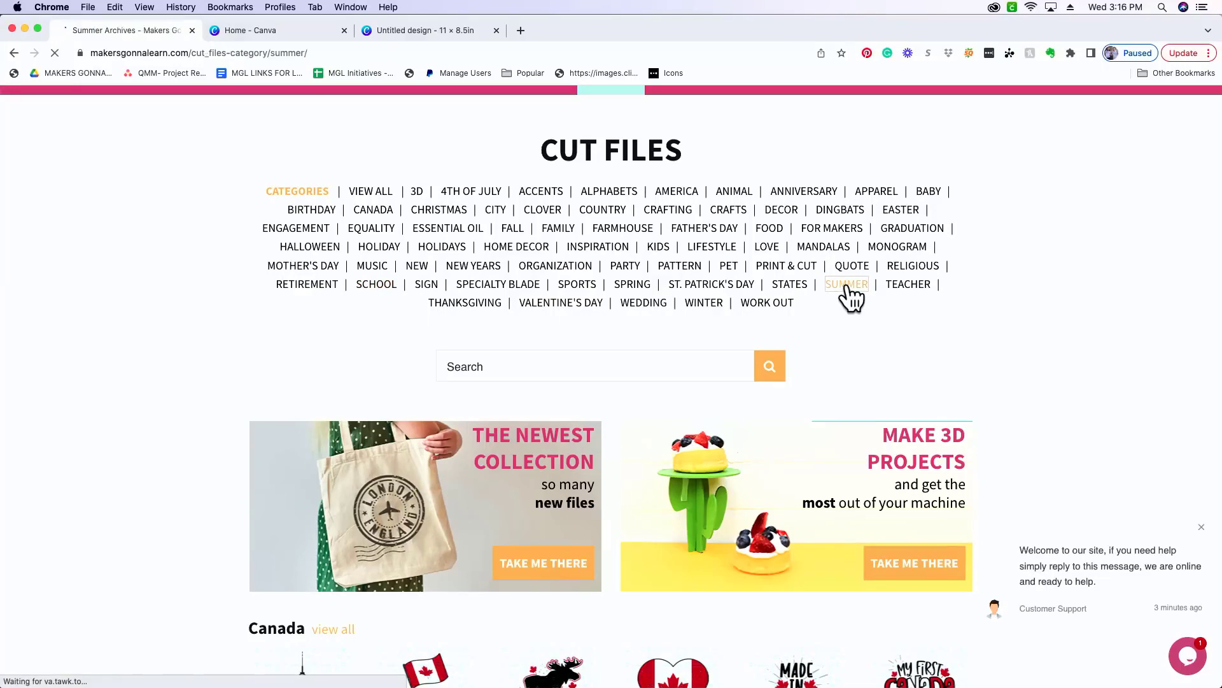
scroll(532, 410, down, 10)
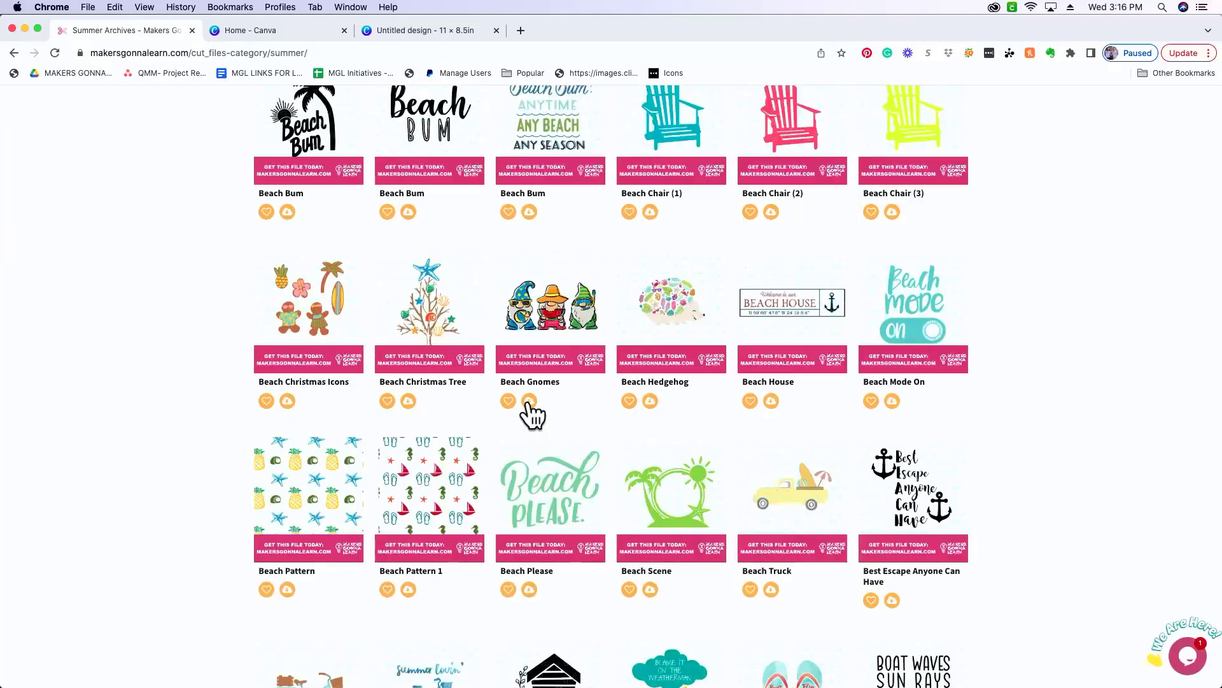
click(529, 402)
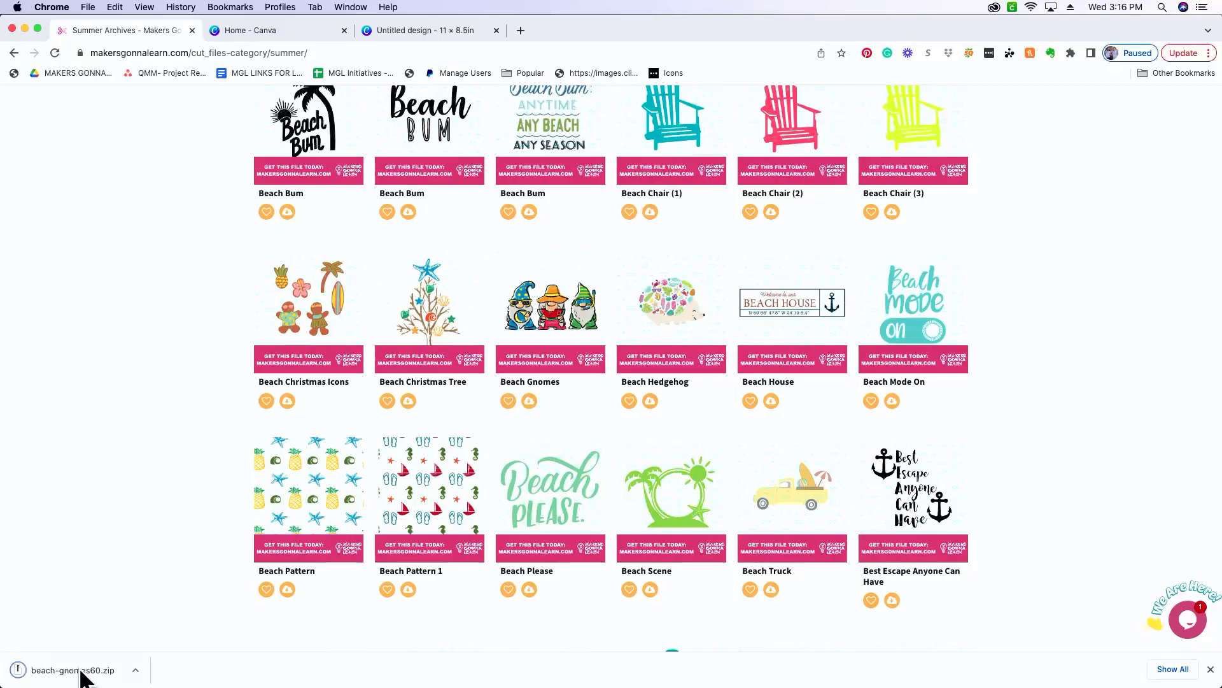
click(81, 672)
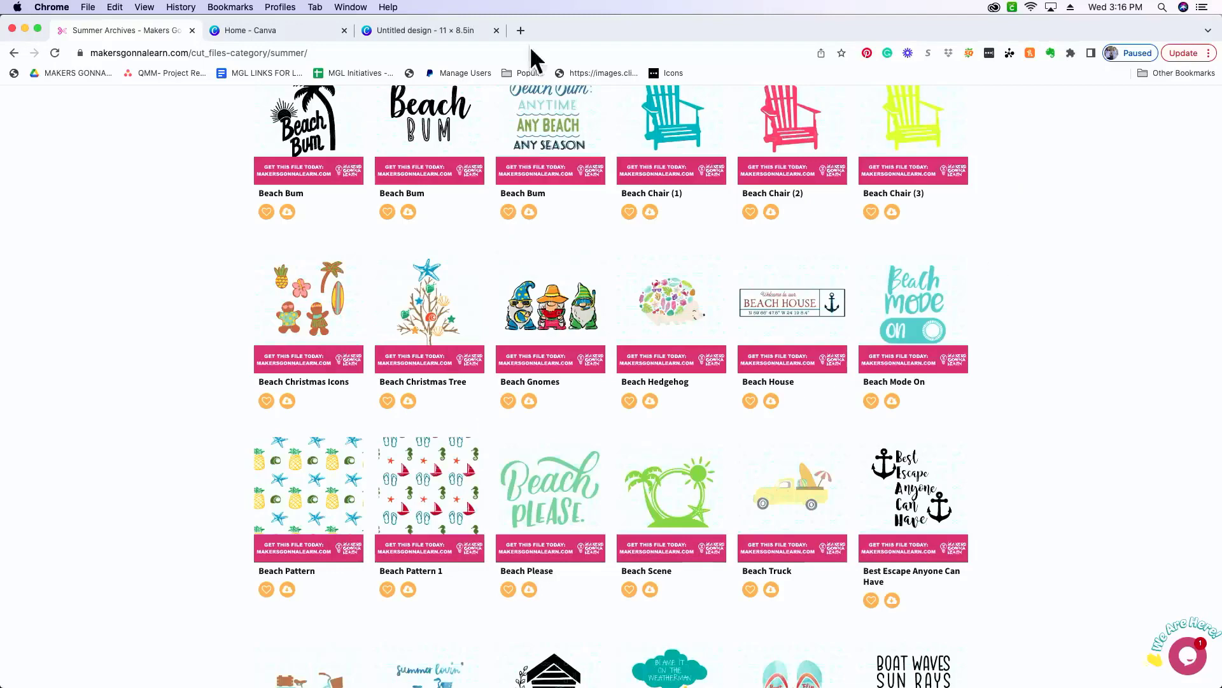
Switch back to the untitled Canva design and upload Beach-gnomes.png from the recent files
click(412, 33)
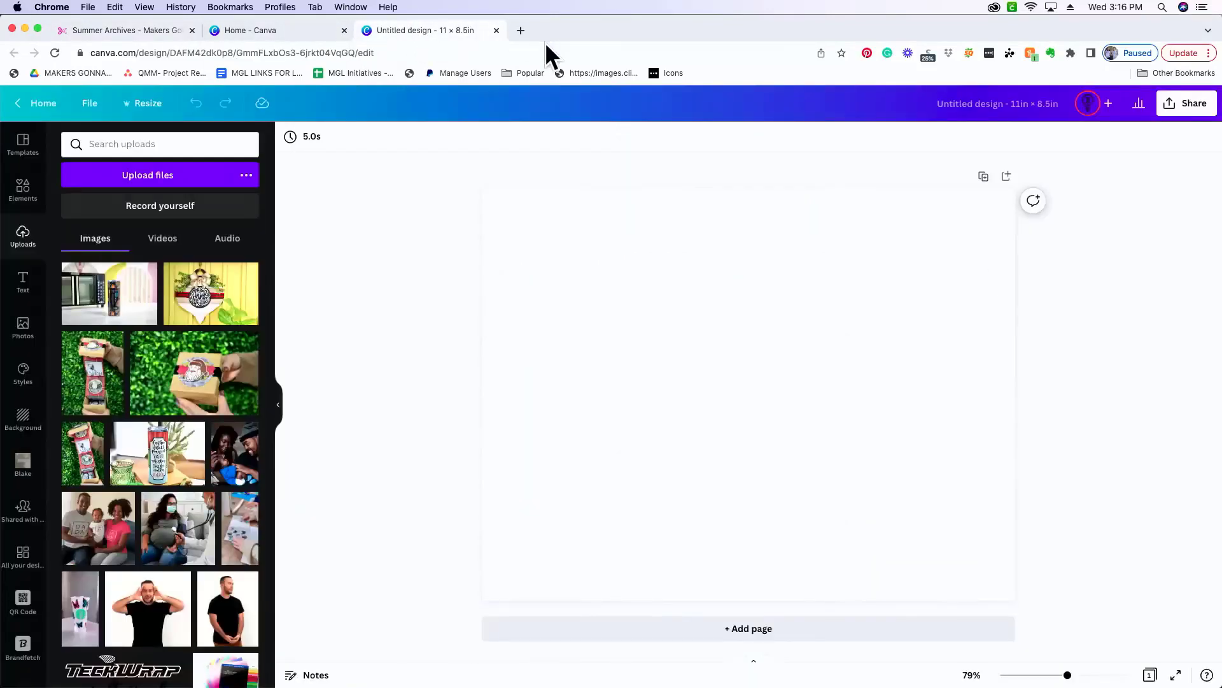
click(189, 170)
click(413, 113)
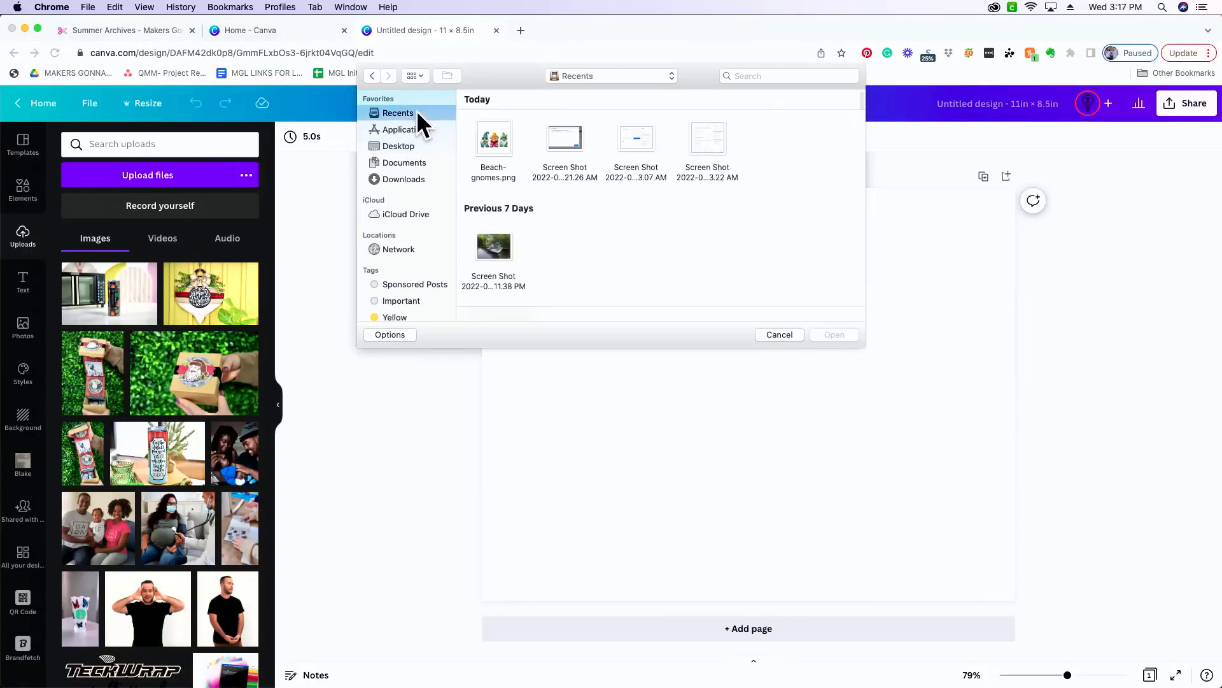
click(491, 145)
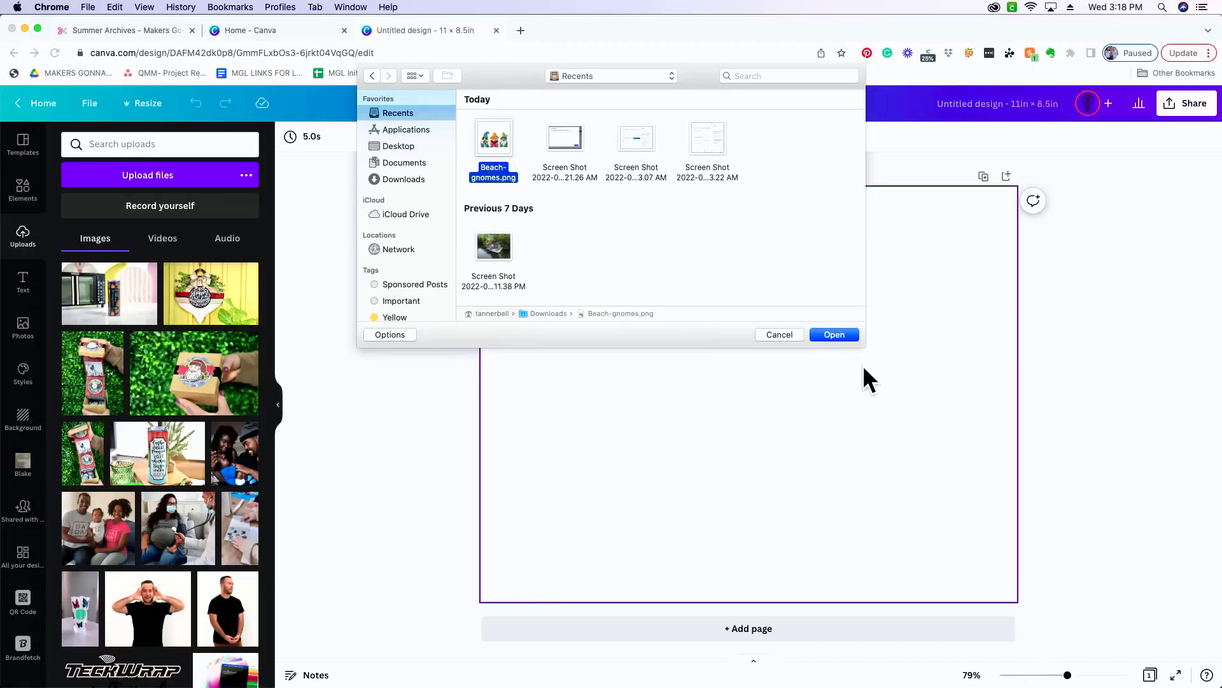
click(838, 334)
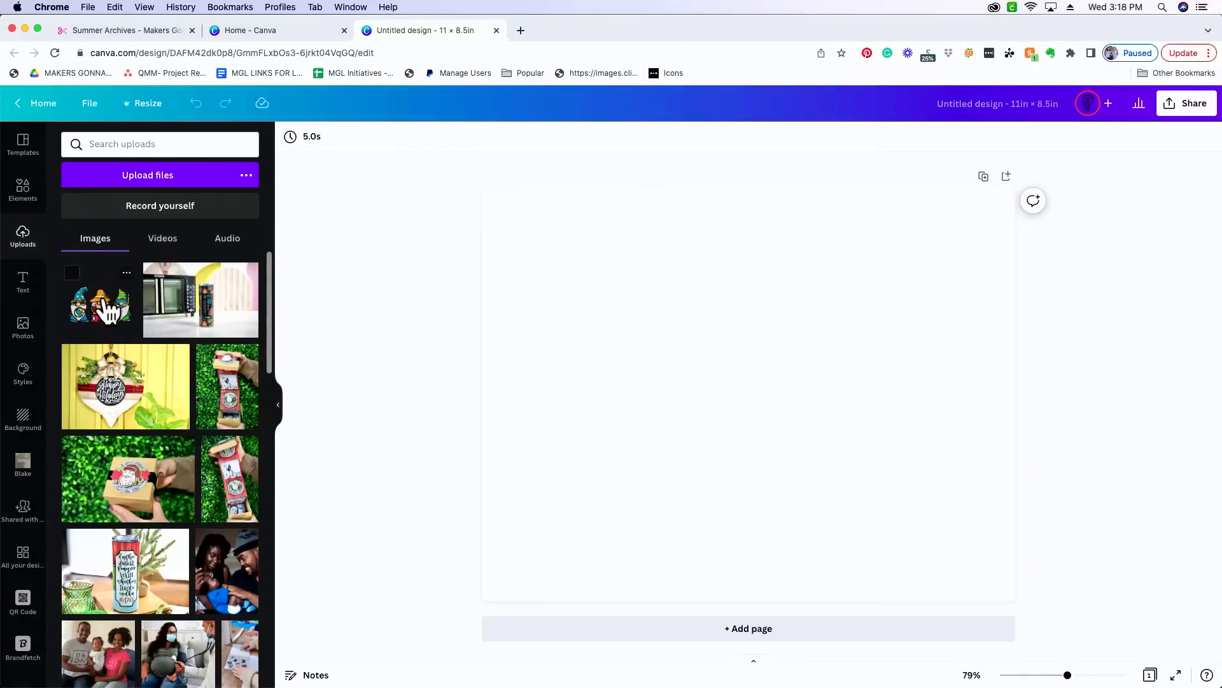
Place the uploaded gnomes image on the page, enlarge it to nearly the full page width and center it vertically
click(109, 312)
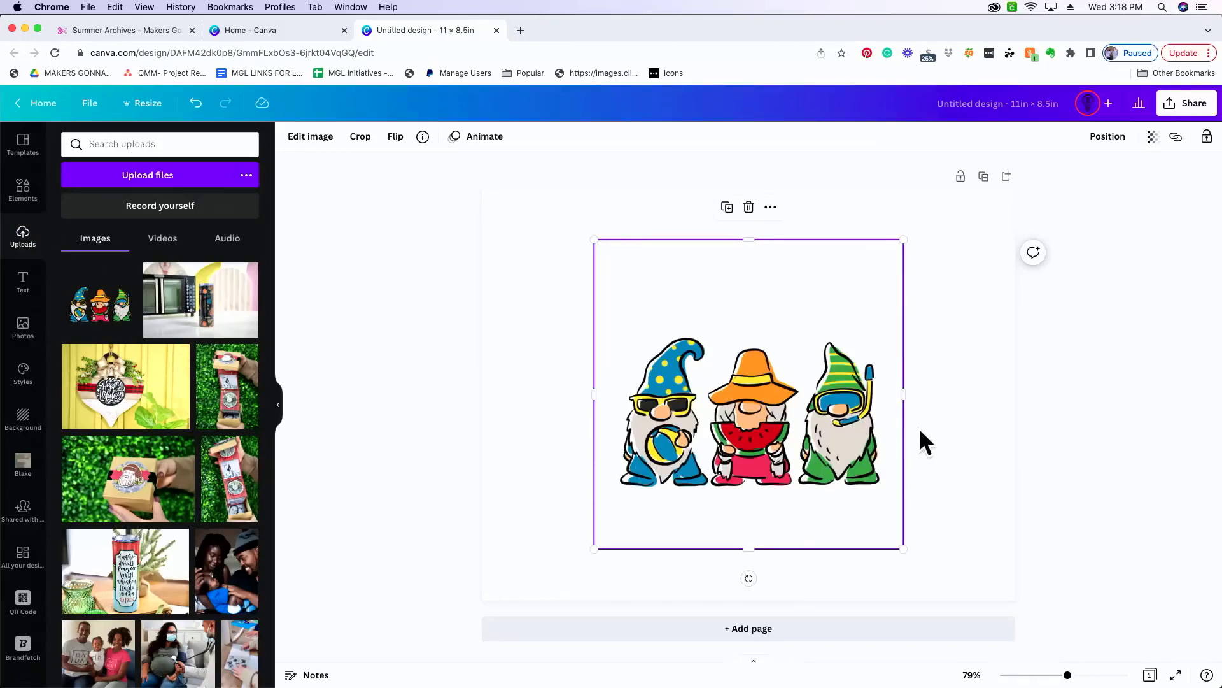
drag(901, 241, 1057, 181)
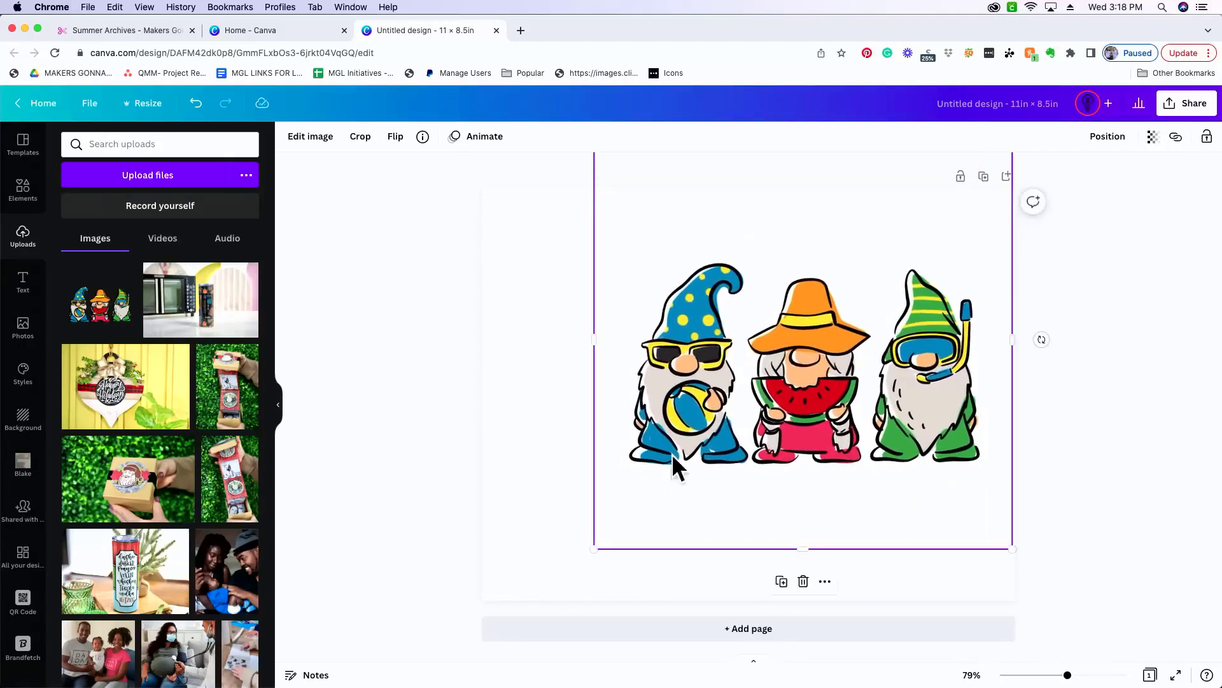
drag(590, 550, 434, 655)
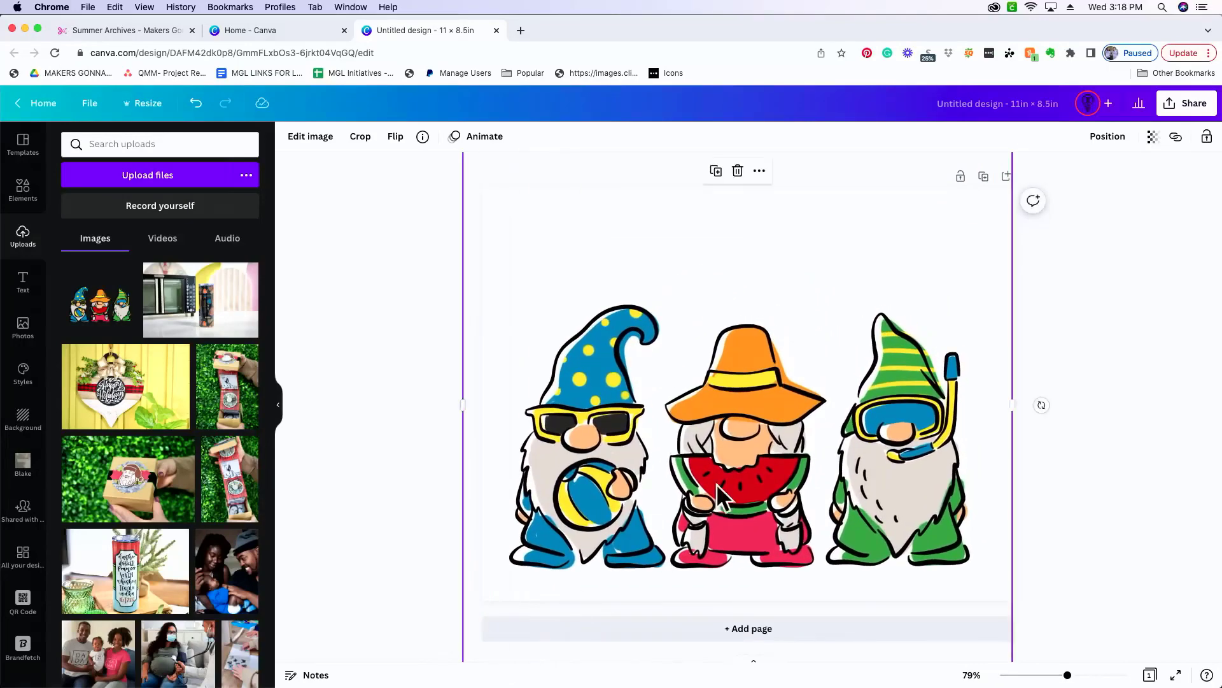
drag(716, 483, 720, 435)
click(1071, 413)
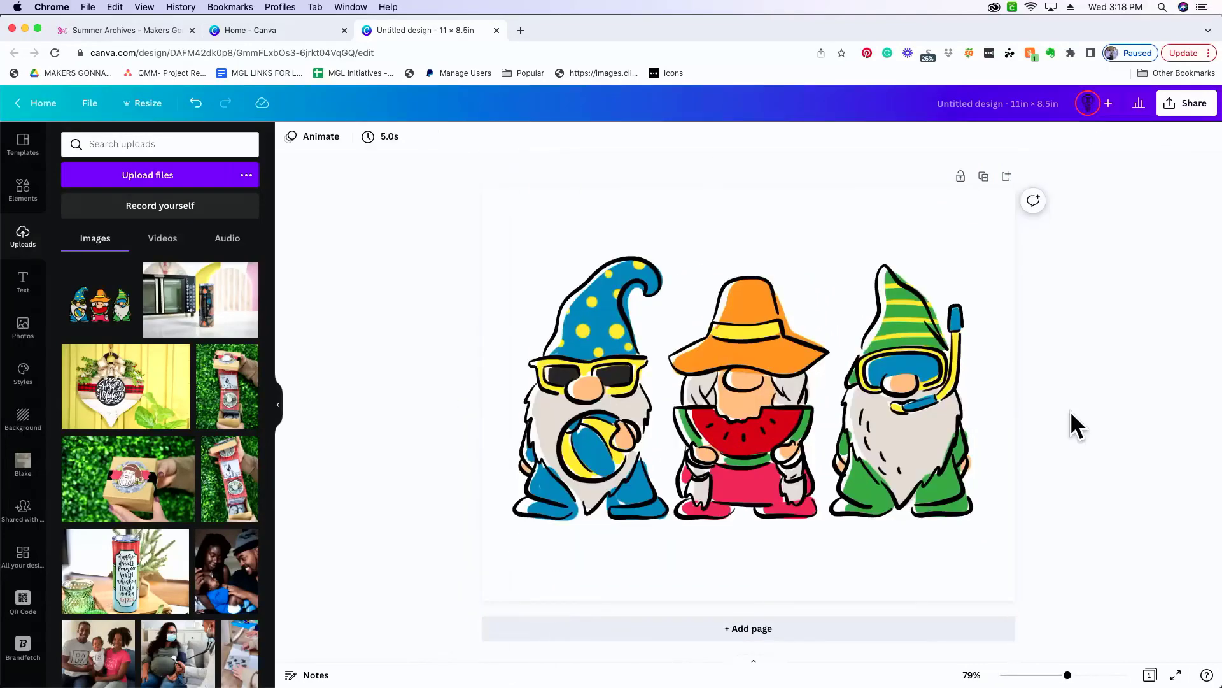
Rename the design as Beach Gnomes
click(1008, 102)
key(BackSpace)
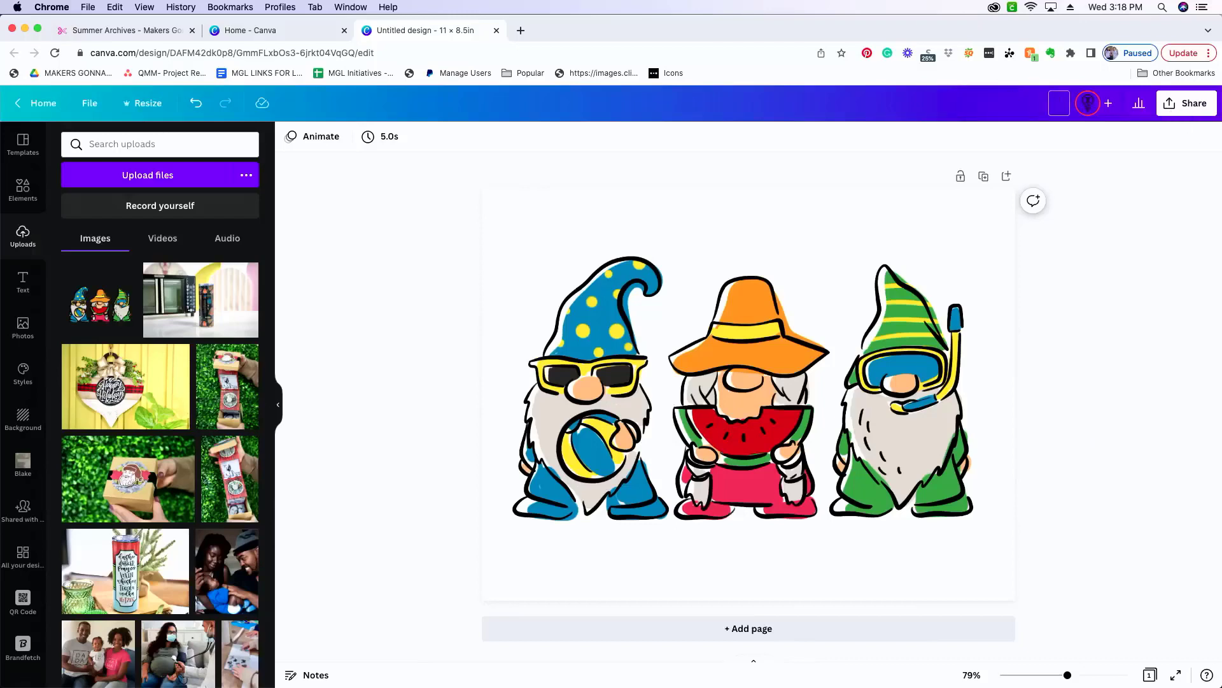
text(Beach Gnomes)
key(Return)
Download the finished gnomes design as a PNG file
click(1202, 109)
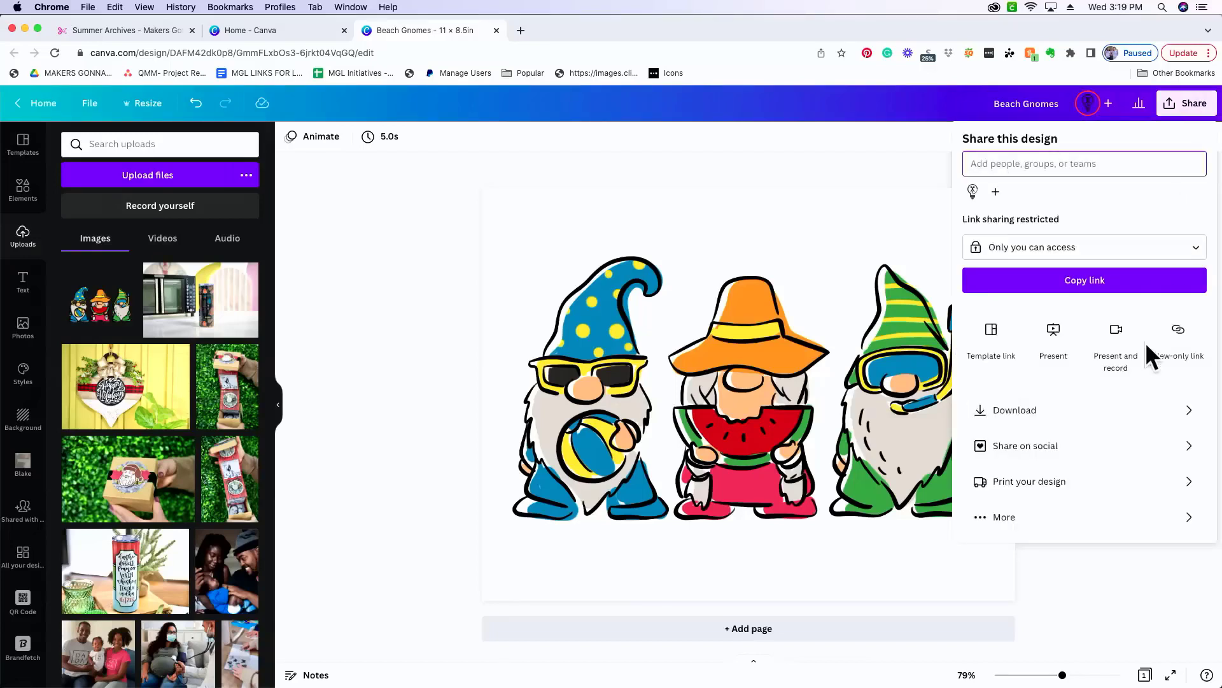
click(1141, 410)
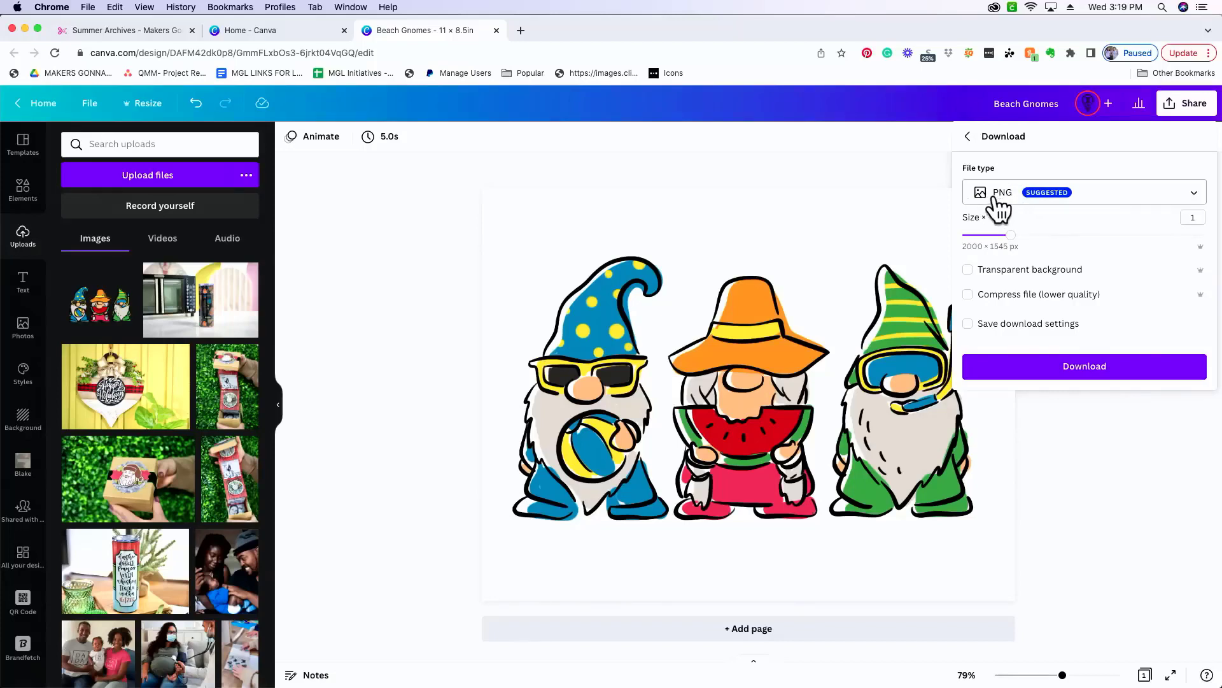
click(1060, 378)
click(1044, 361)
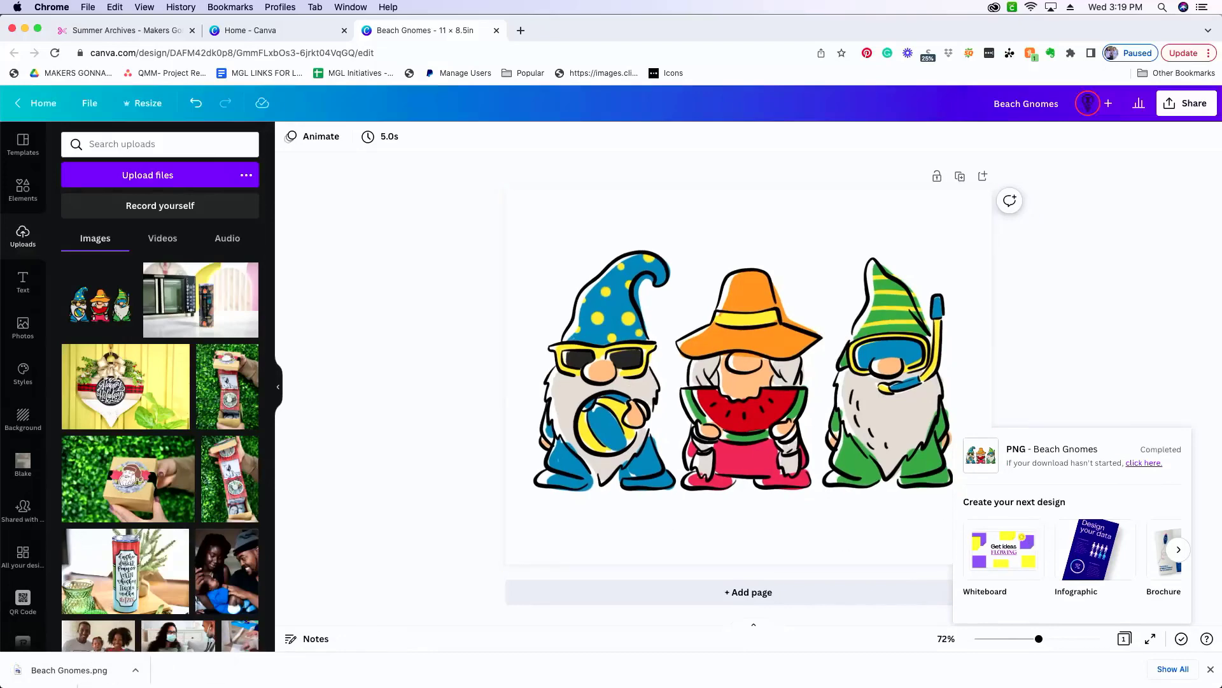
Open the downloaded Beach Gnomes.png in Preview, review its print settings without printing, then close the image and dismiss the download notice
click(86, 680)
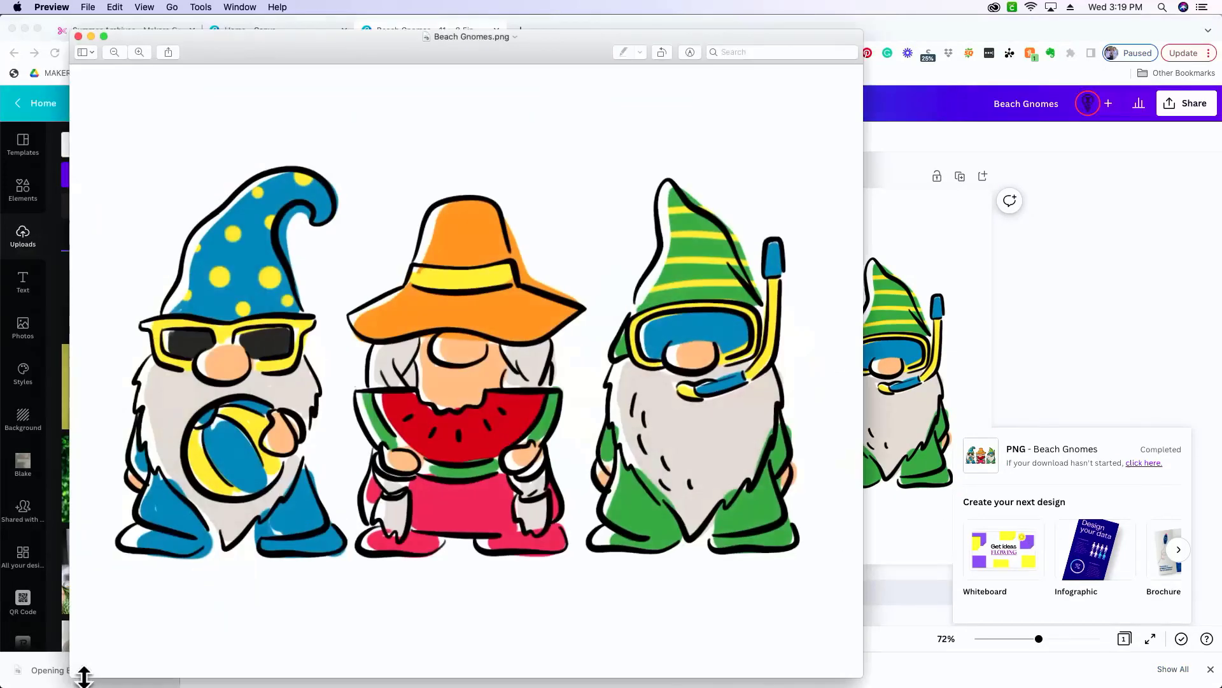
click(87, 7)
click(127, 278)
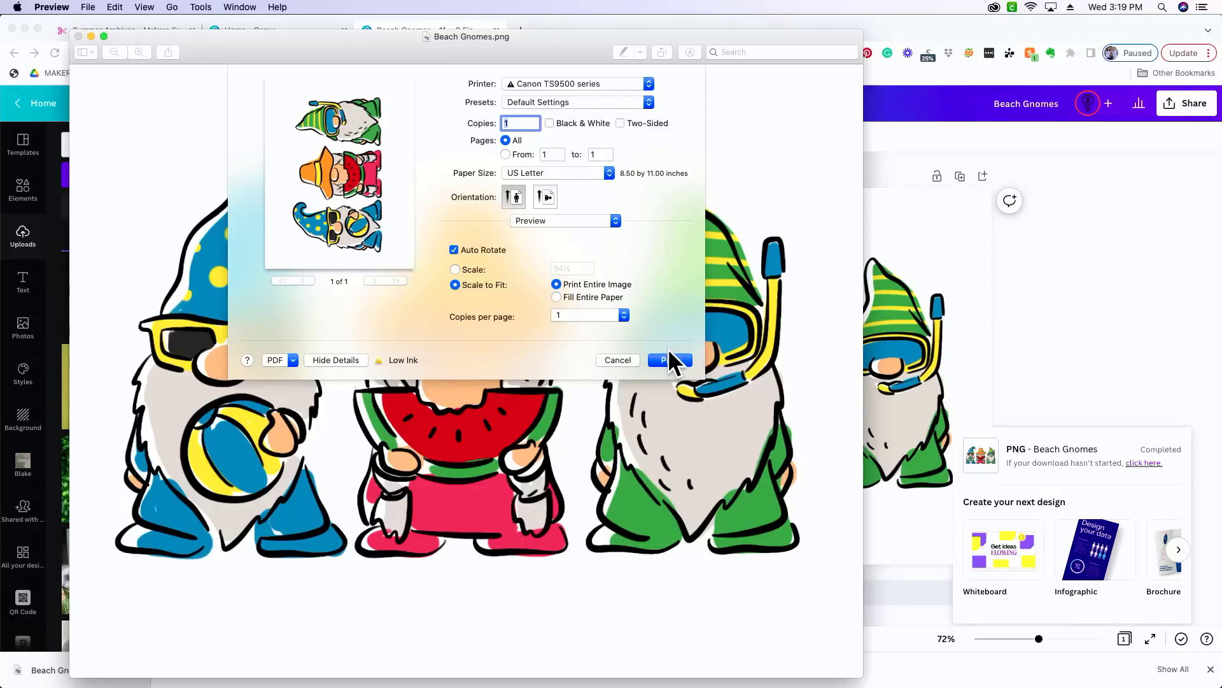
click(613, 359)
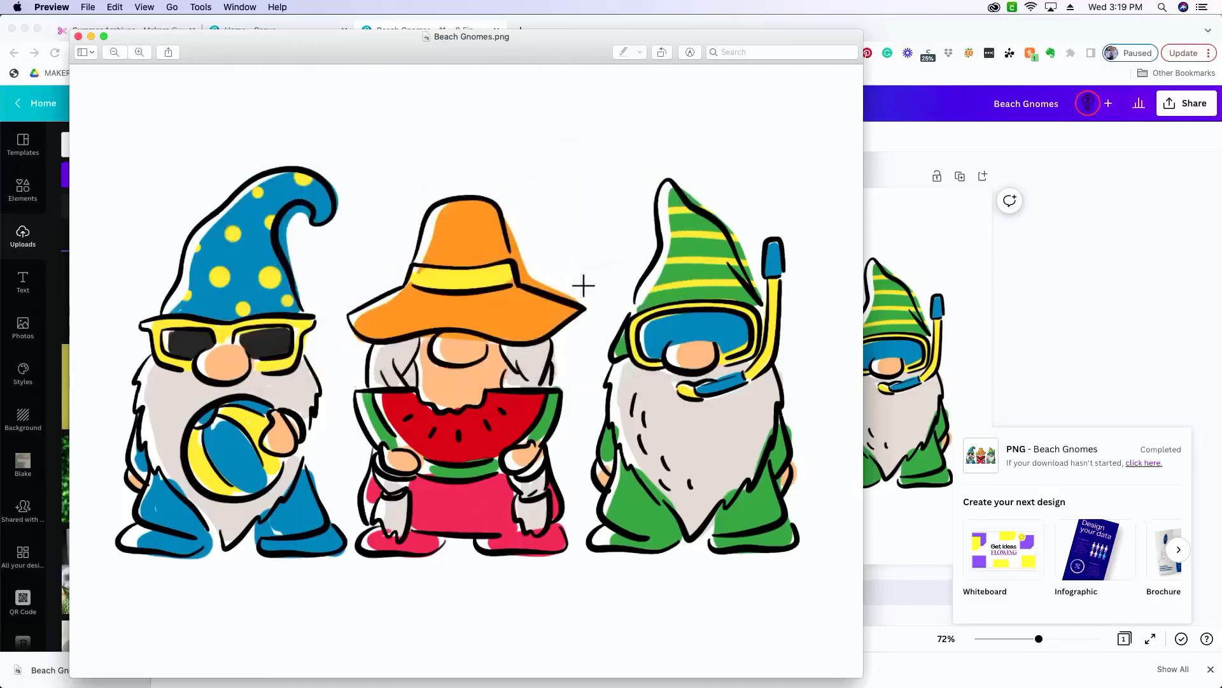
click(78, 36)
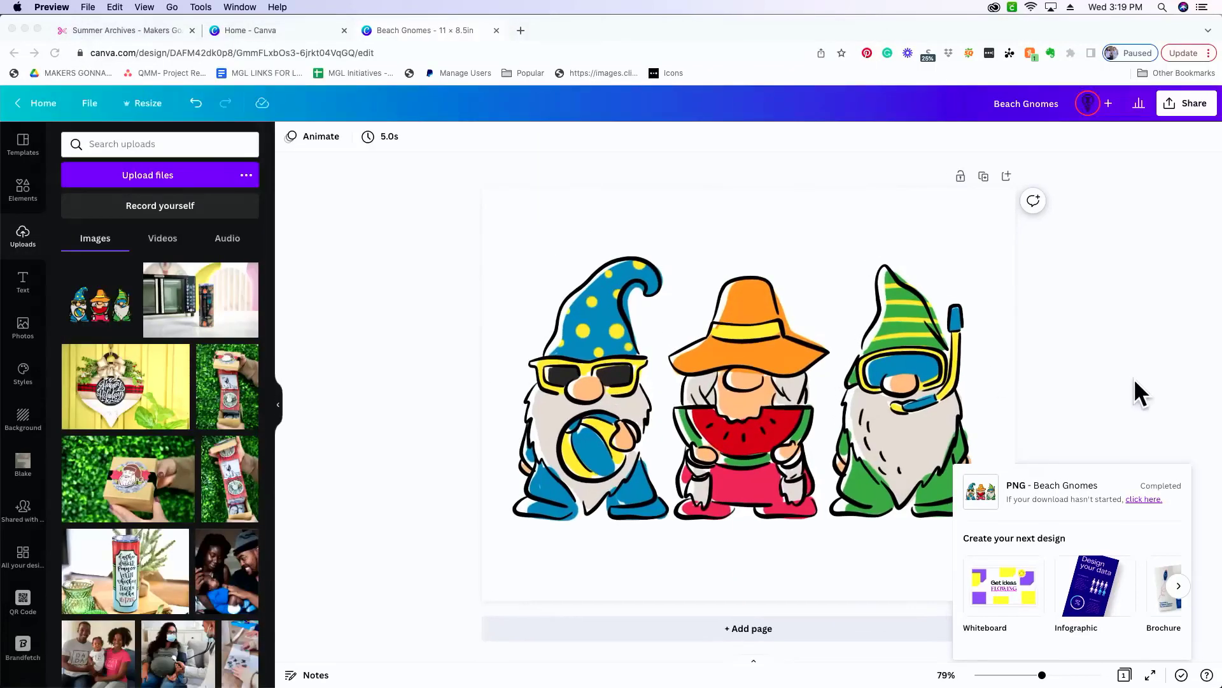
click(1134, 376)
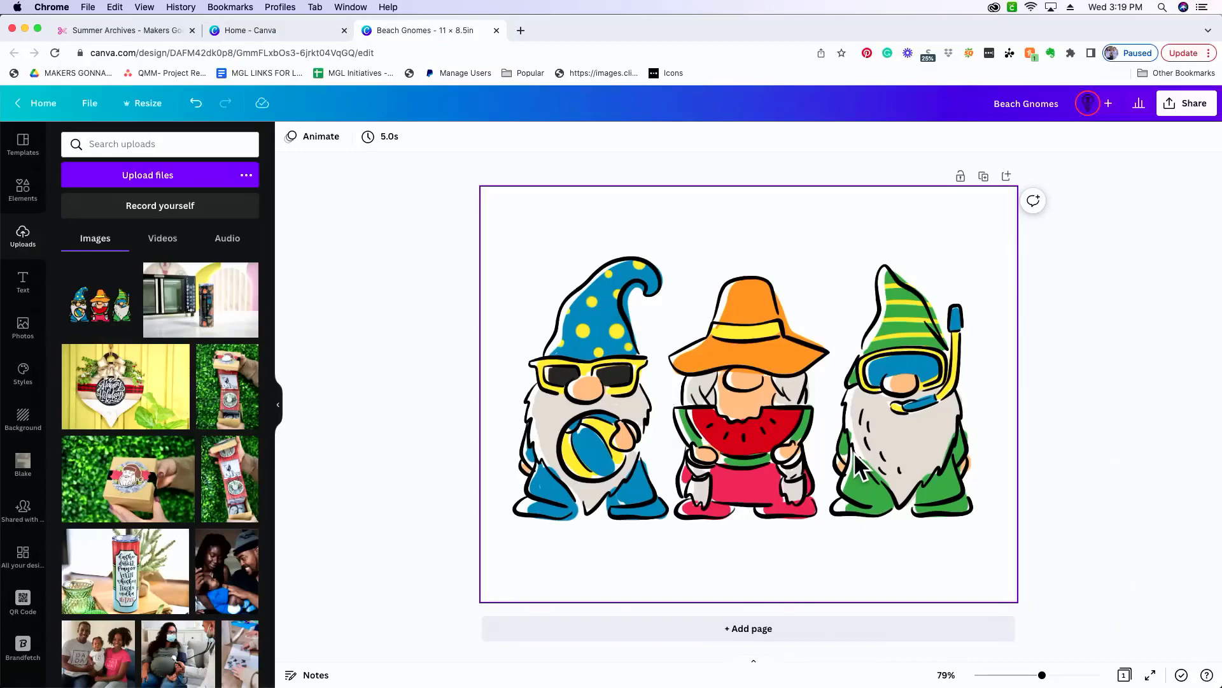
Shrink the gnomes image and center it horizontally on the lower part of the page, leaving space above for text
drag(856, 454, 846, 476)
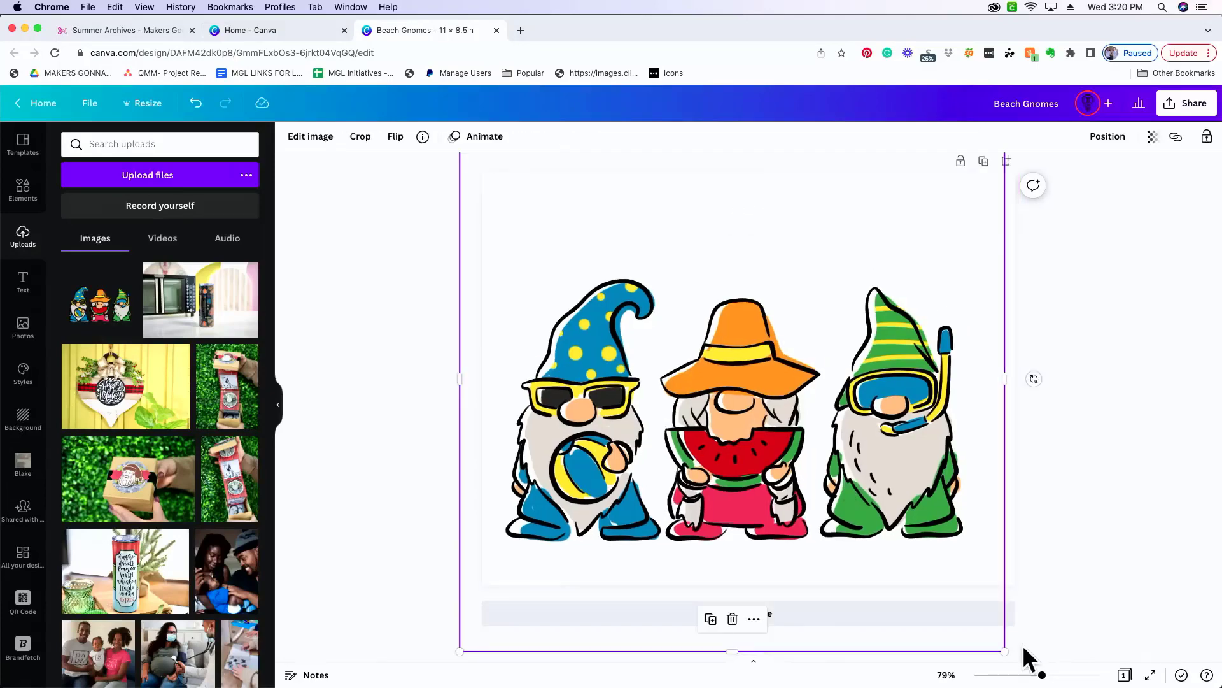
drag(1008, 654, 888, 549)
drag(831, 407, 880, 470)
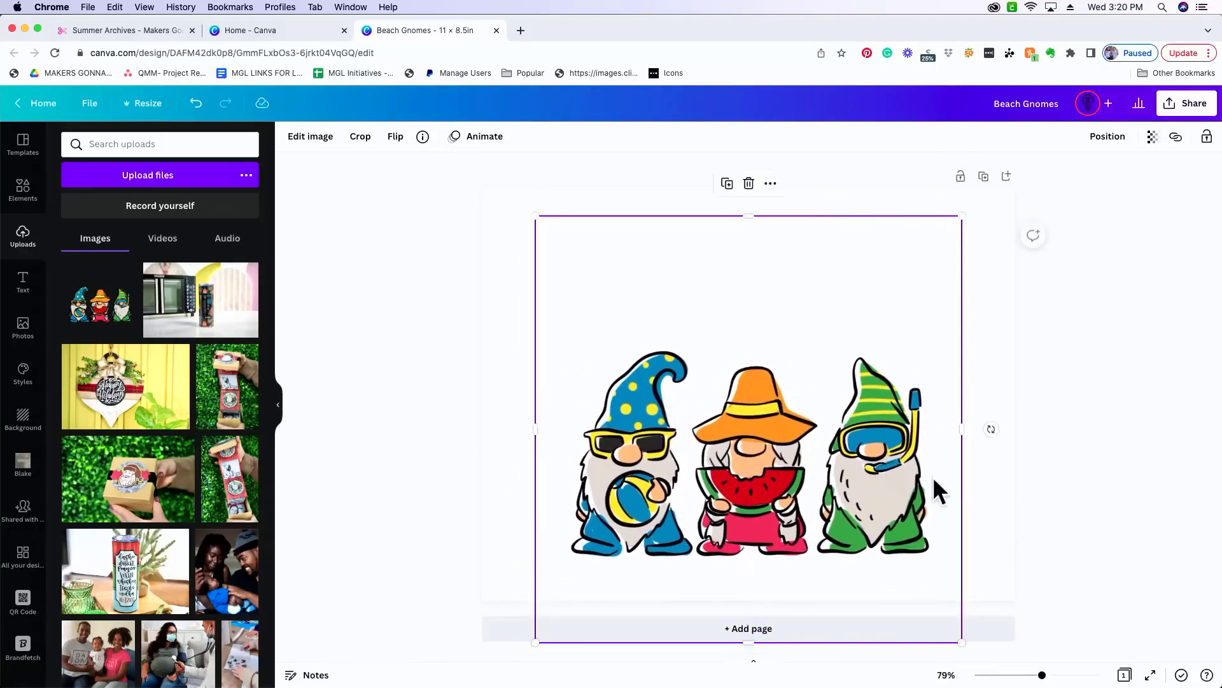
click(988, 491)
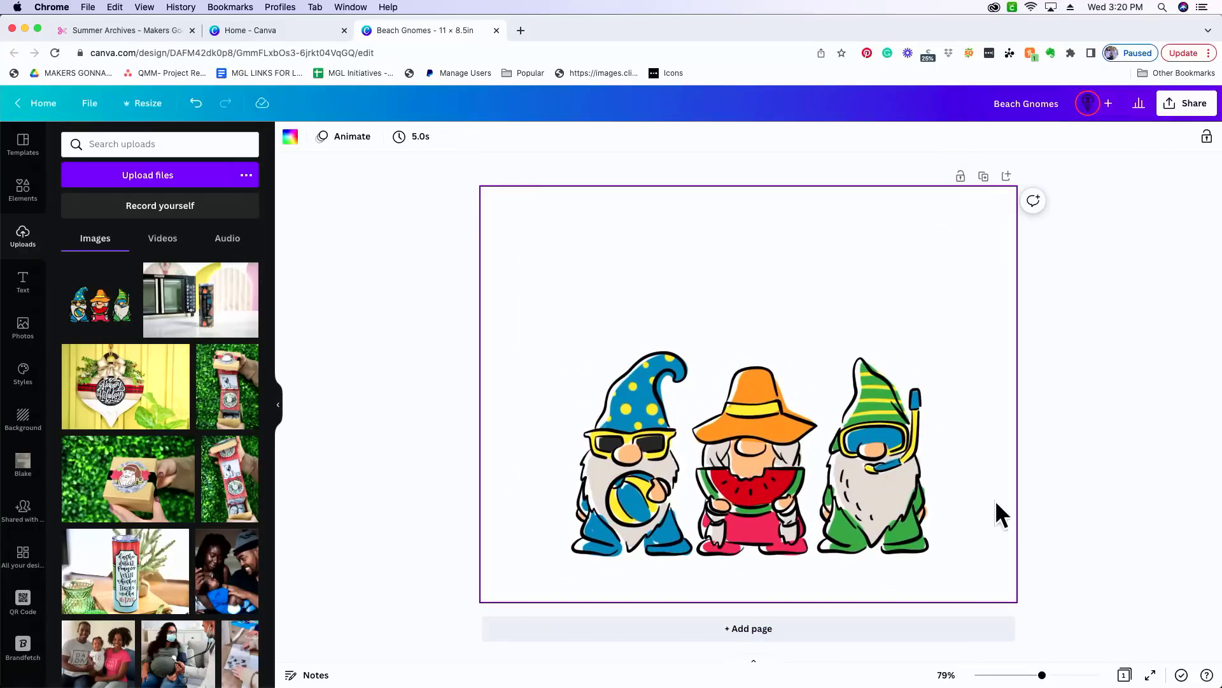
Switch to the Makers Gonna Learn site, open its font library and look through the featured fonts
click(130, 29)
scroll(417, 211, up, 15)
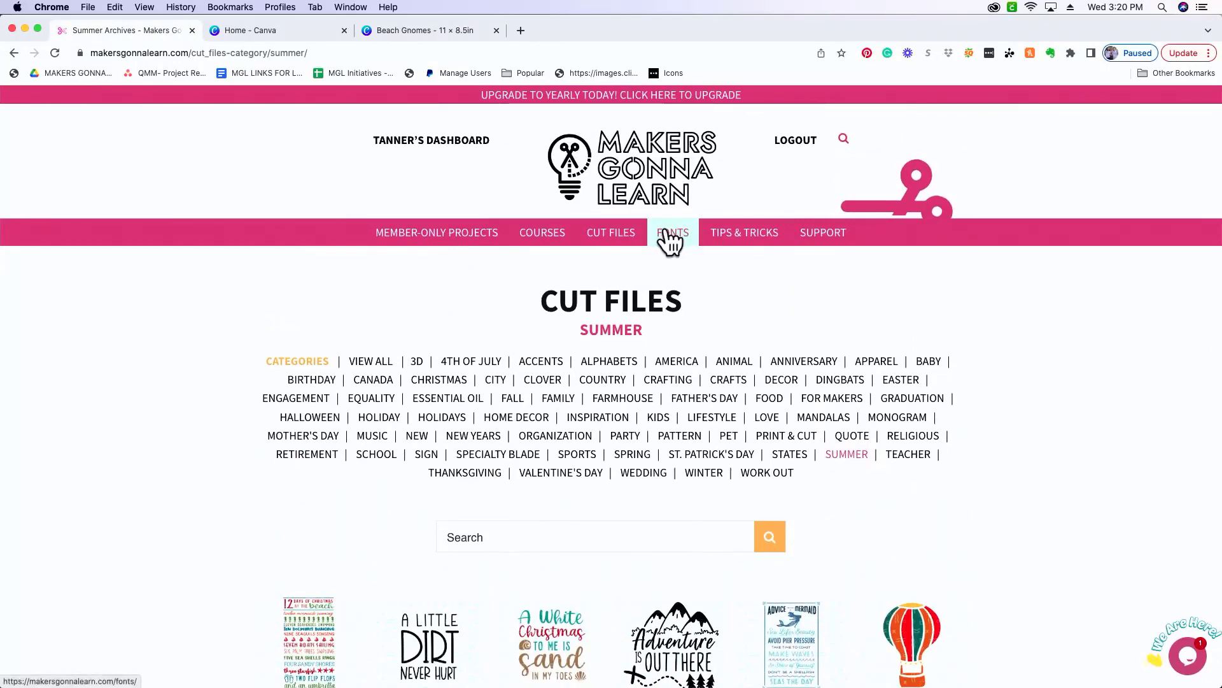
click(668, 238)
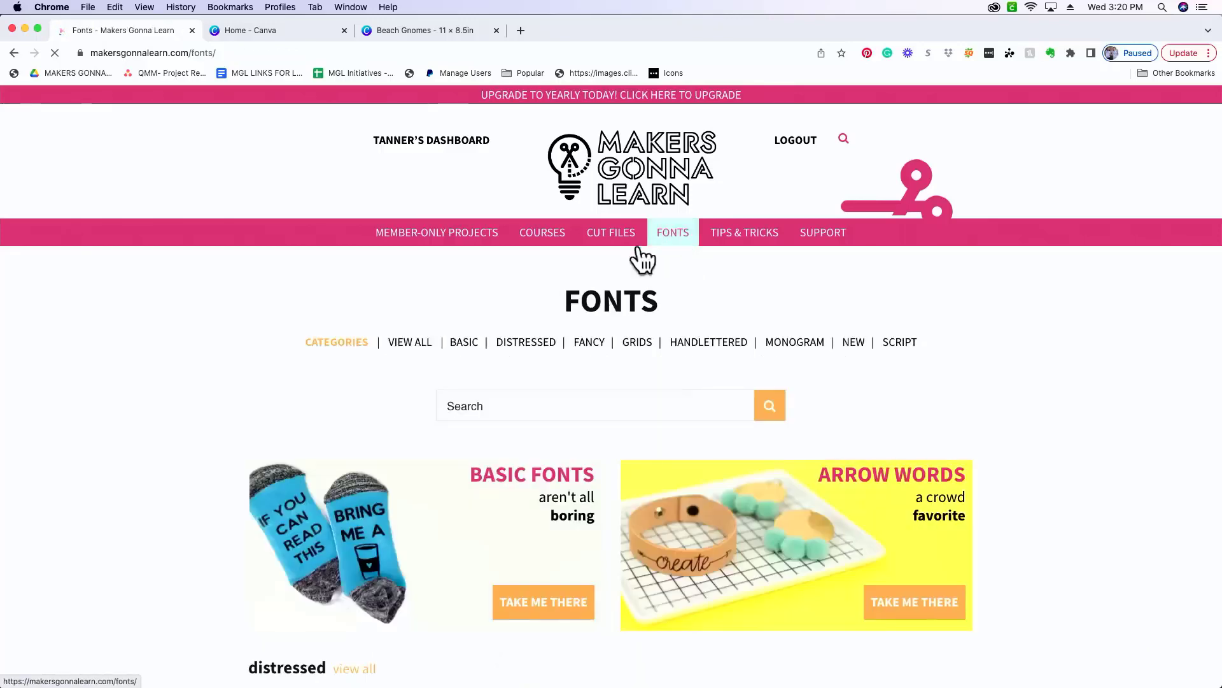
scroll(439, 373, down, 5)
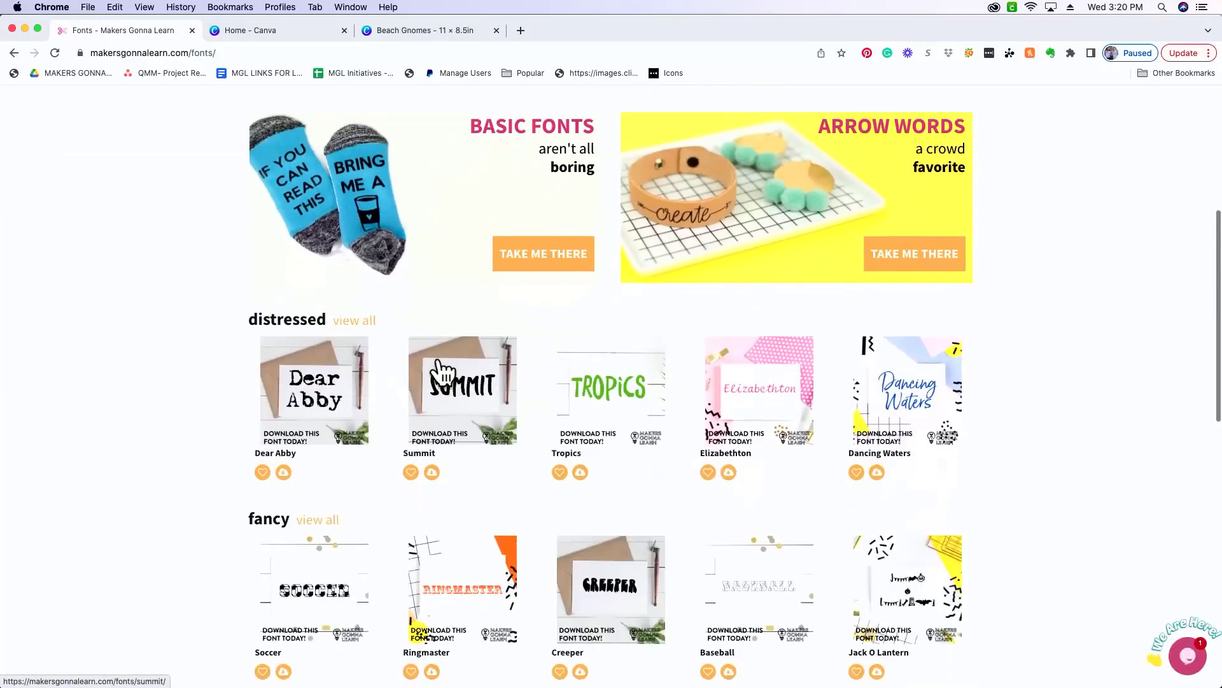
scroll(438, 374, down, 10)
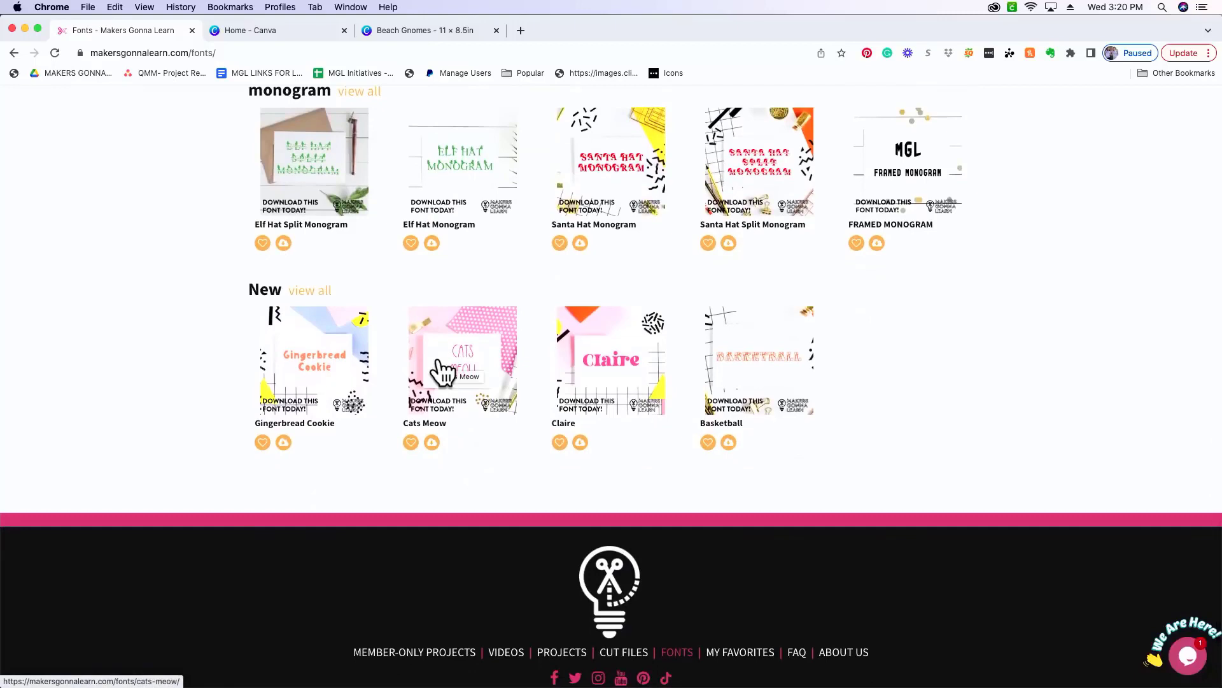
scroll(605, 236, up, 8)
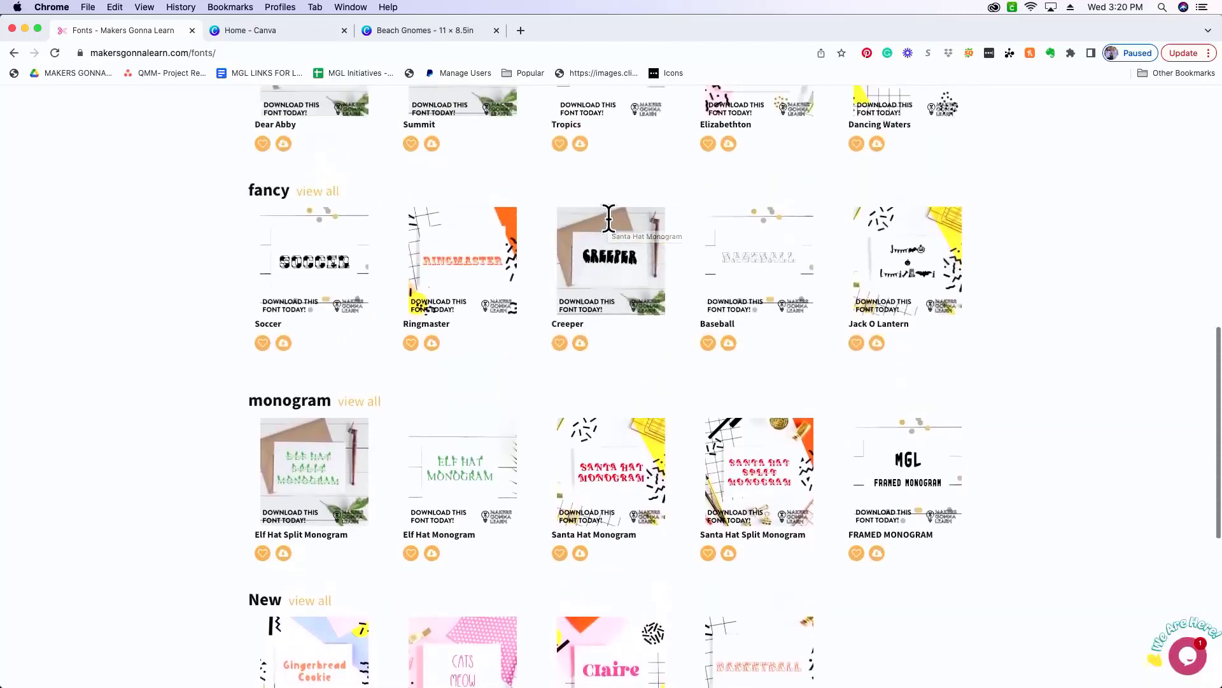
scroll(609, 218, up, 6)
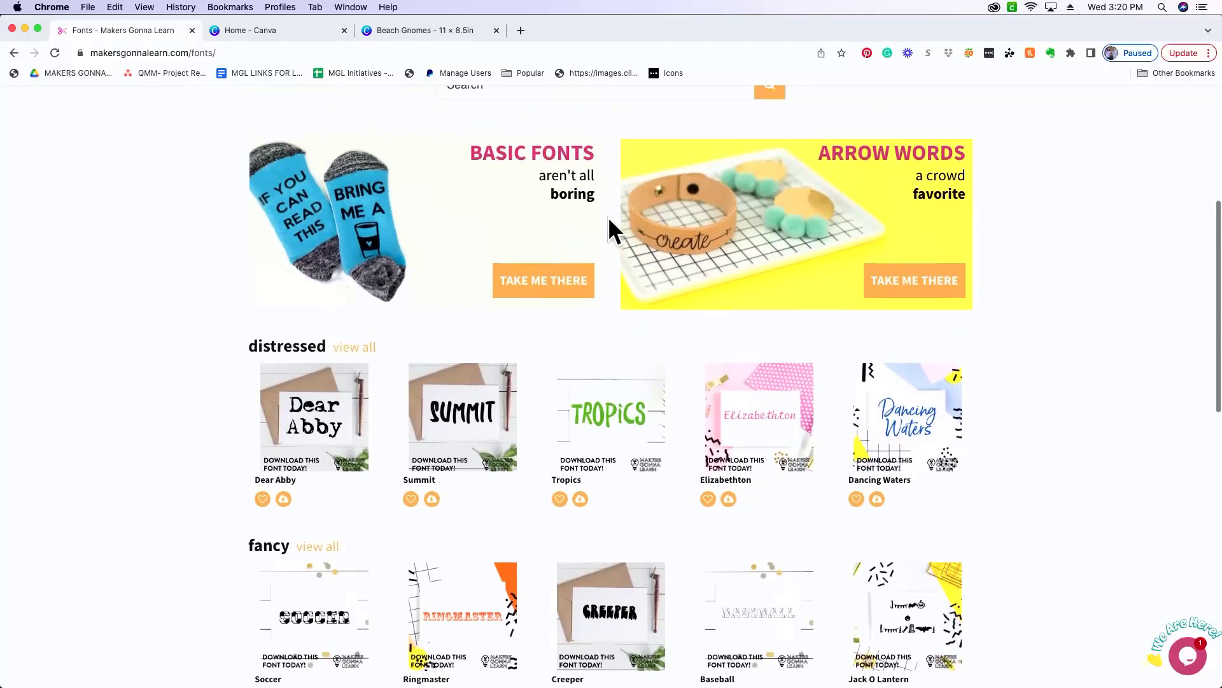
scroll(609, 219, up, 2)
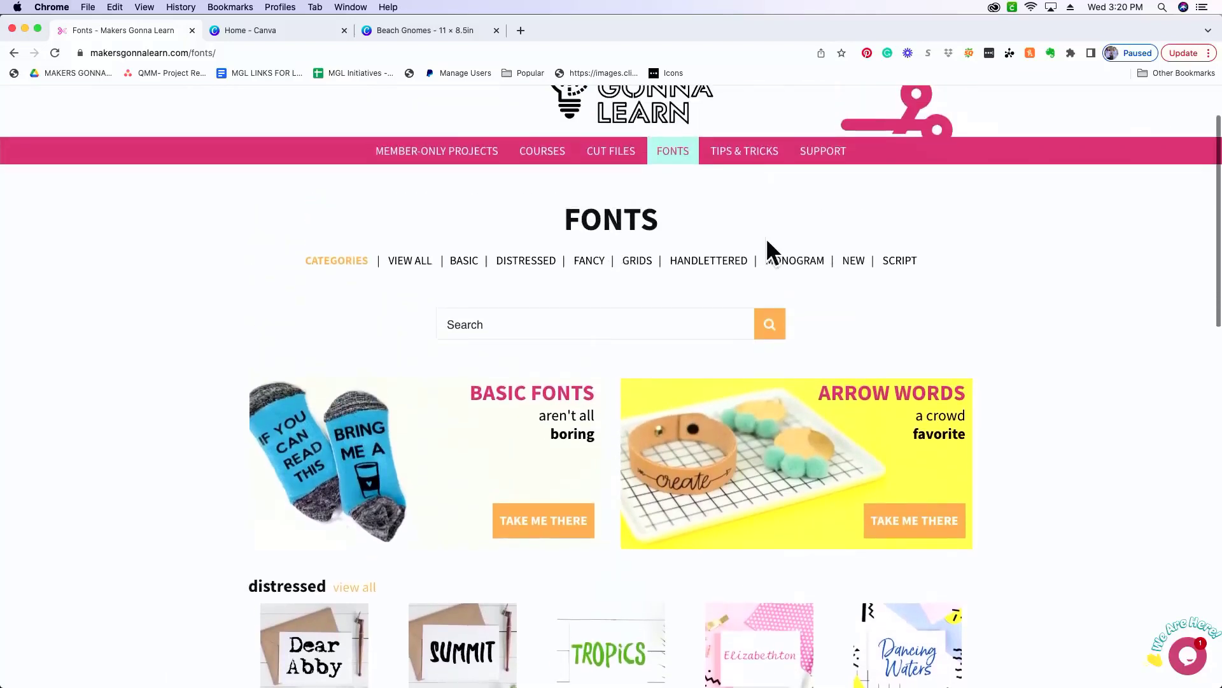
Download the Atmospheric font from the Fancy category and install its font file on the Mac
click(582, 268)
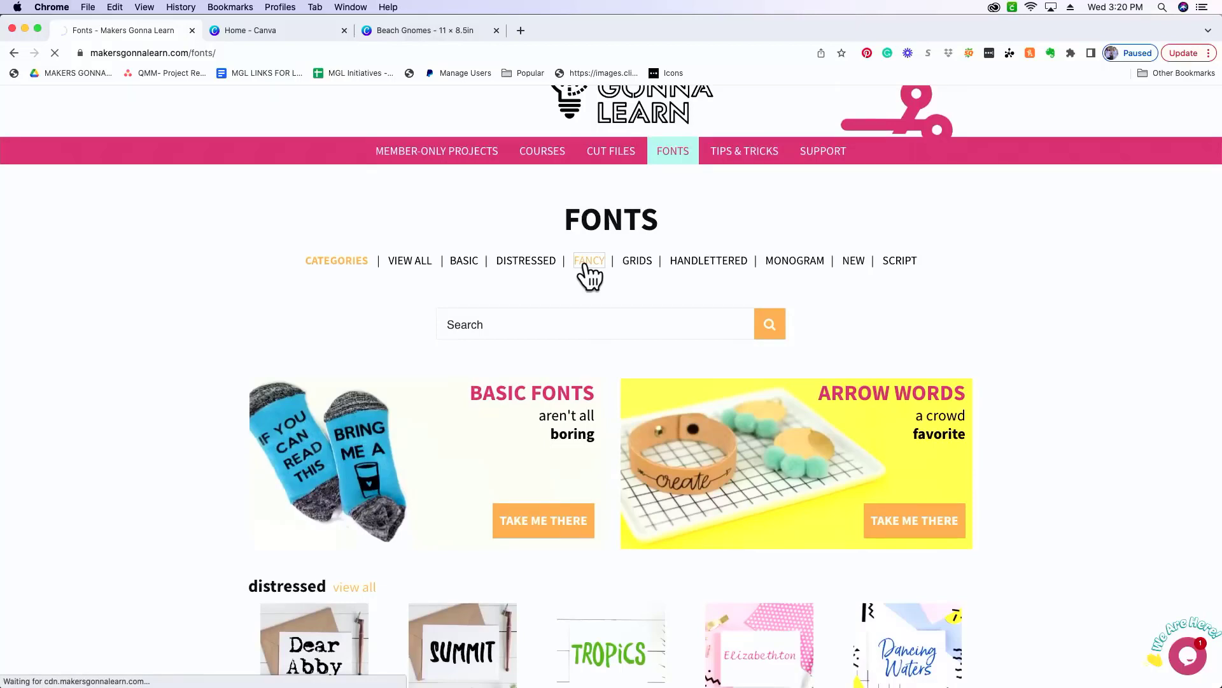
click(772, 403)
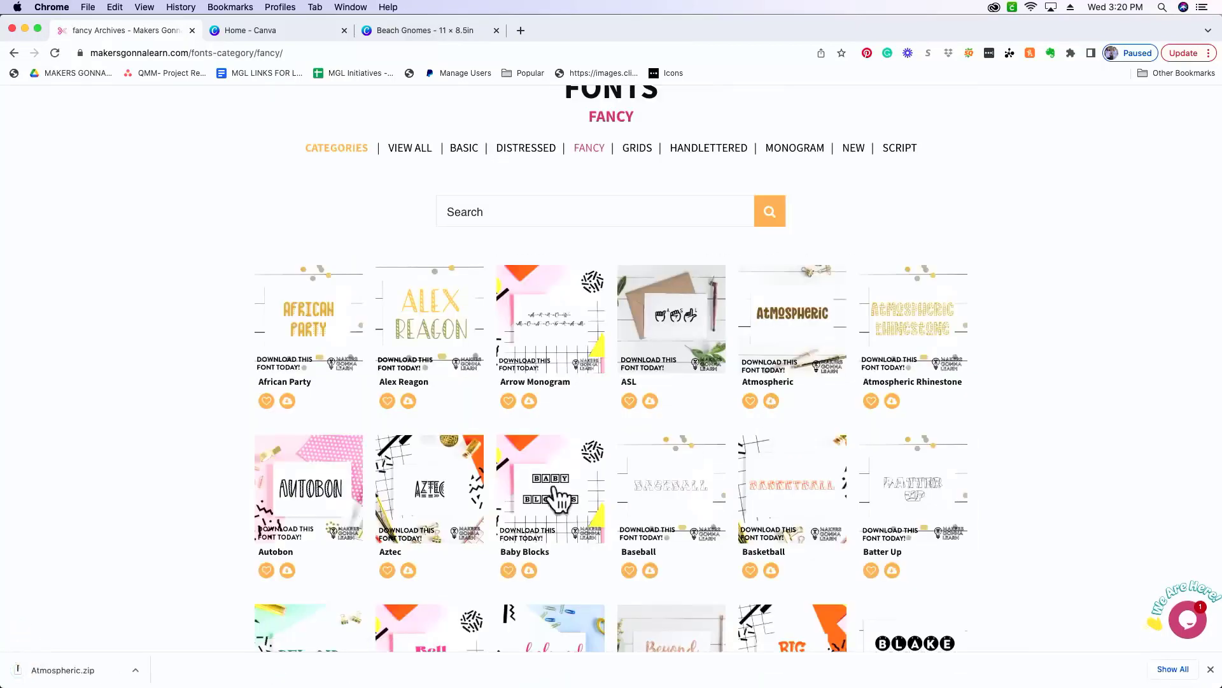
click(78, 673)
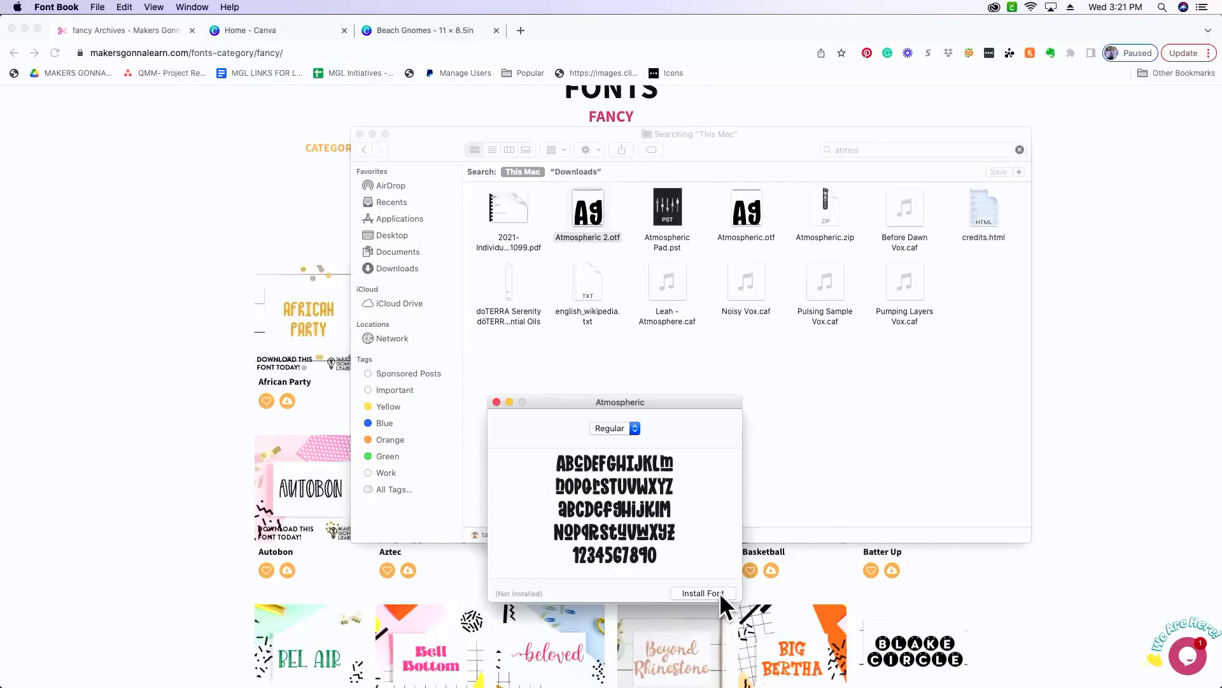
click(703, 593)
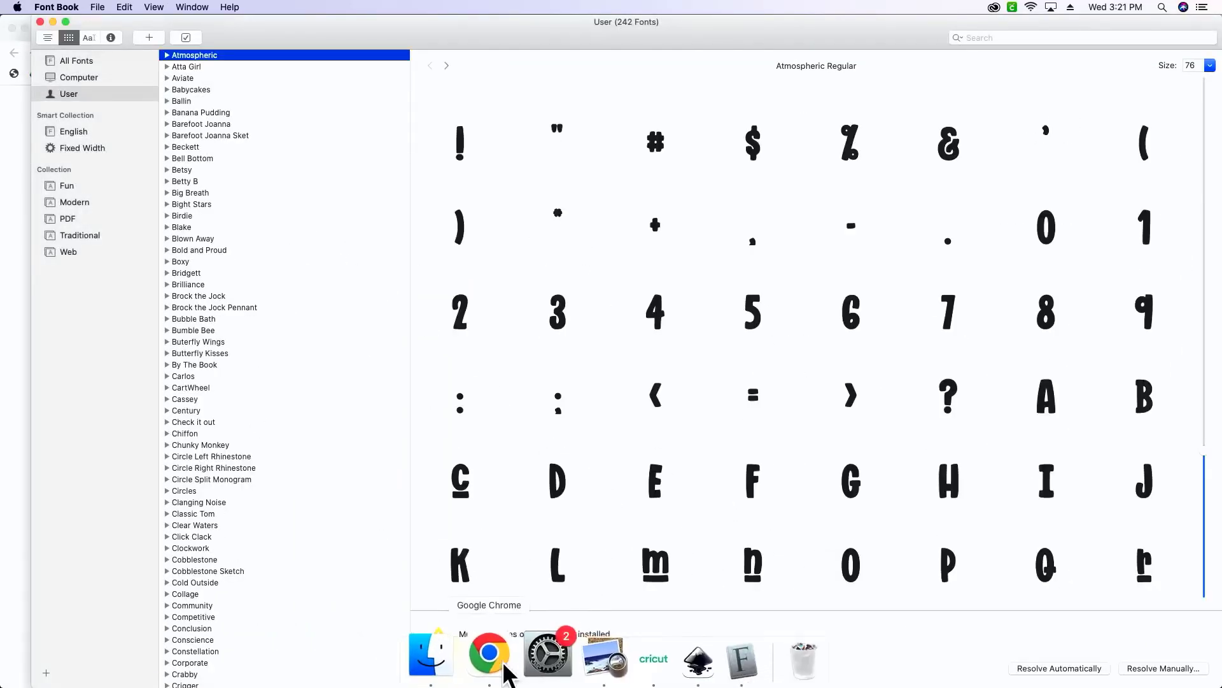
Return to the Beach Gnomes design in Canva and add a text box reading "Chillin with my Gnomies"
click(508, 673)
click(405, 29)
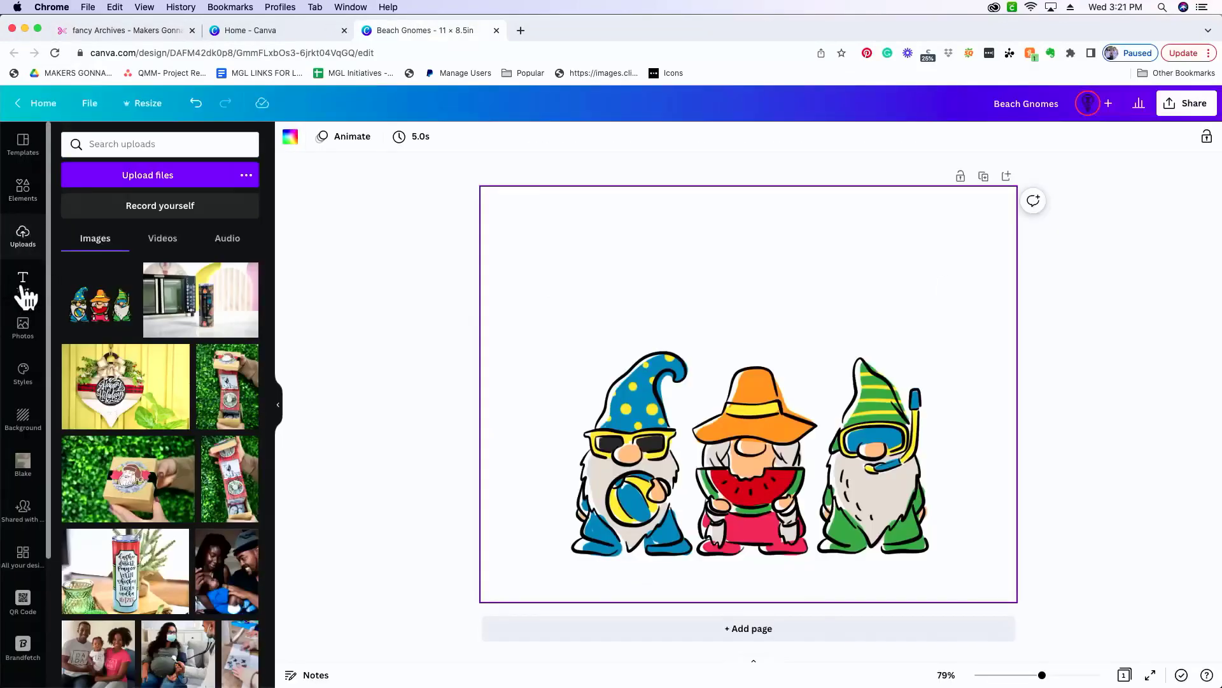
click(24, 285)
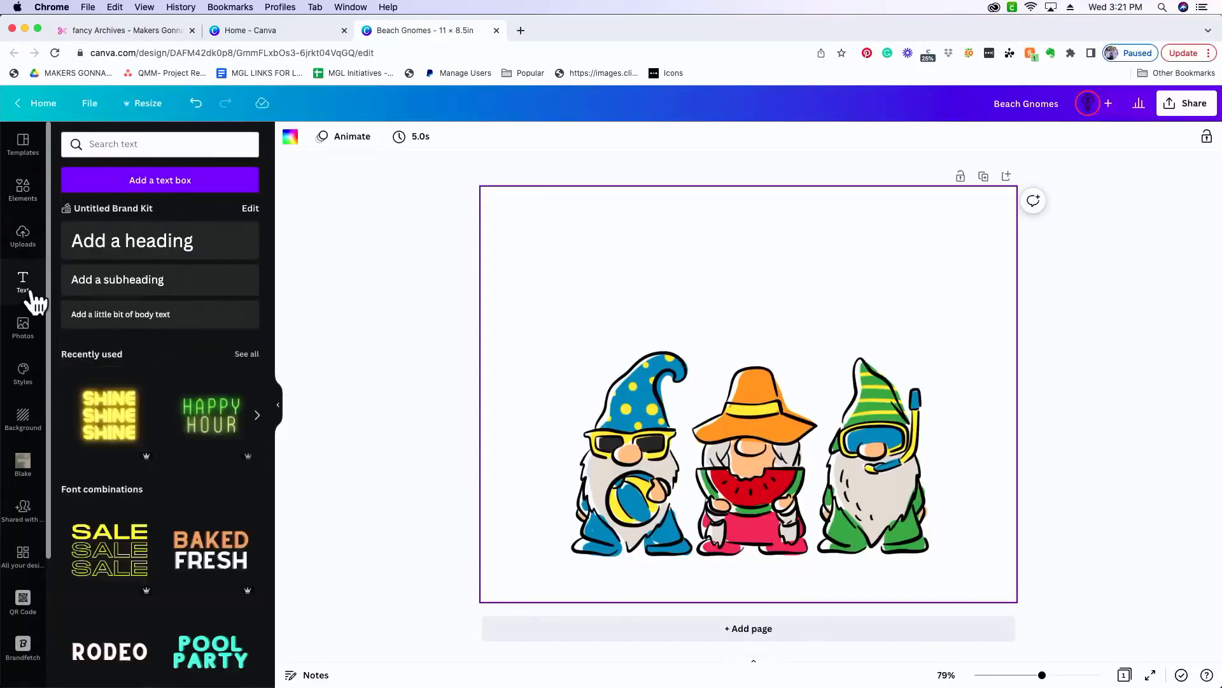
click(183, 181)
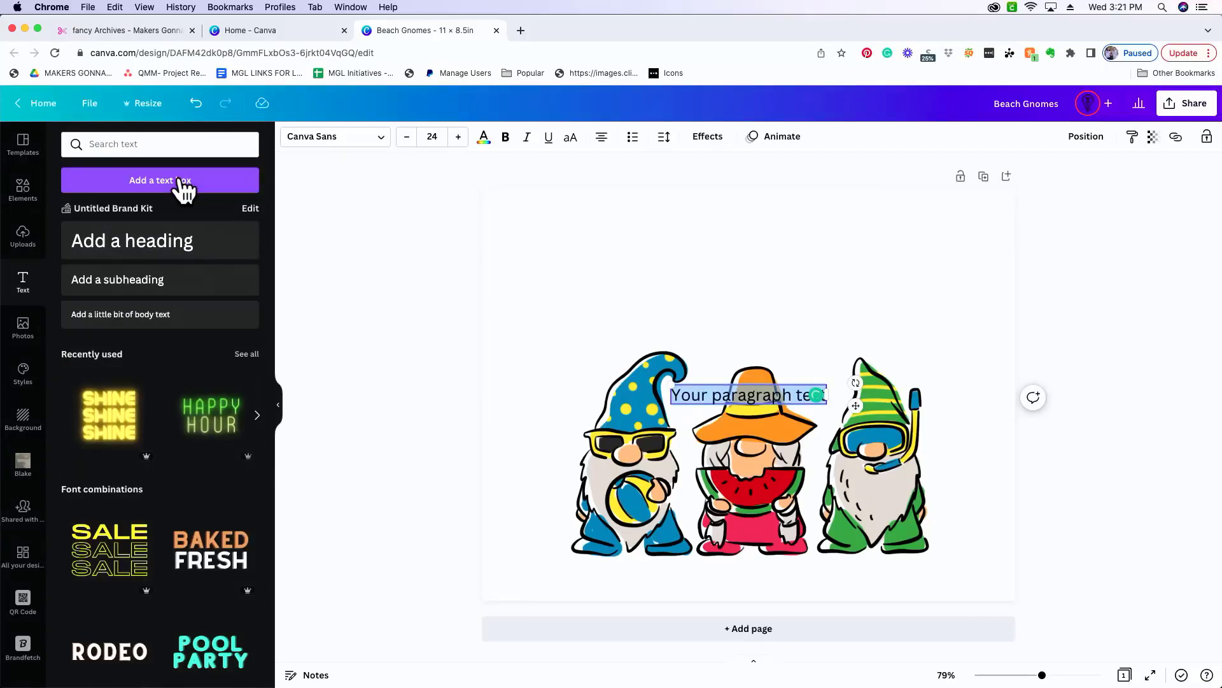
text(Chill)
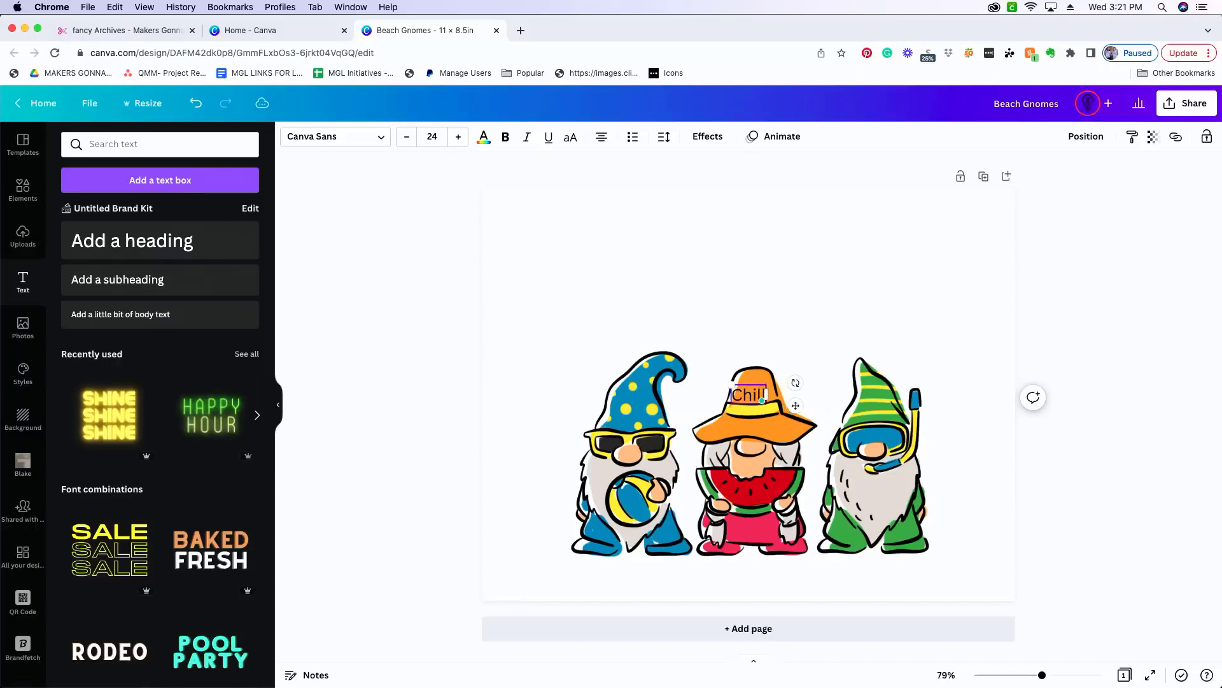
text(in With)
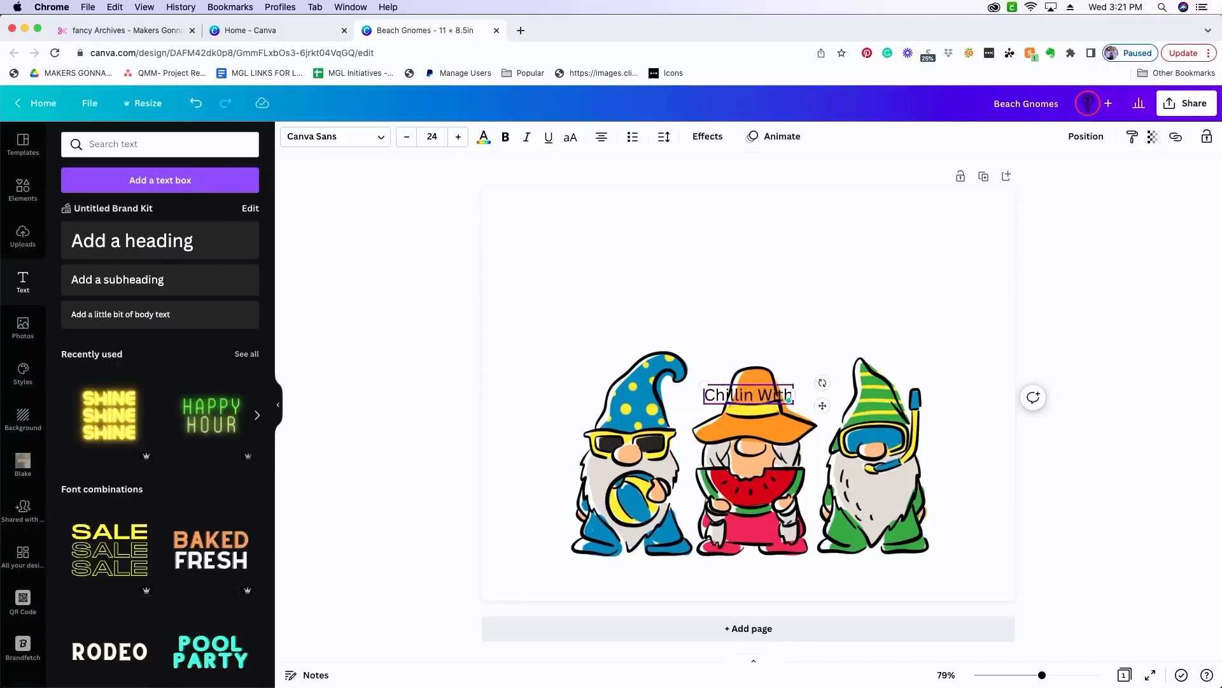
text( my G)
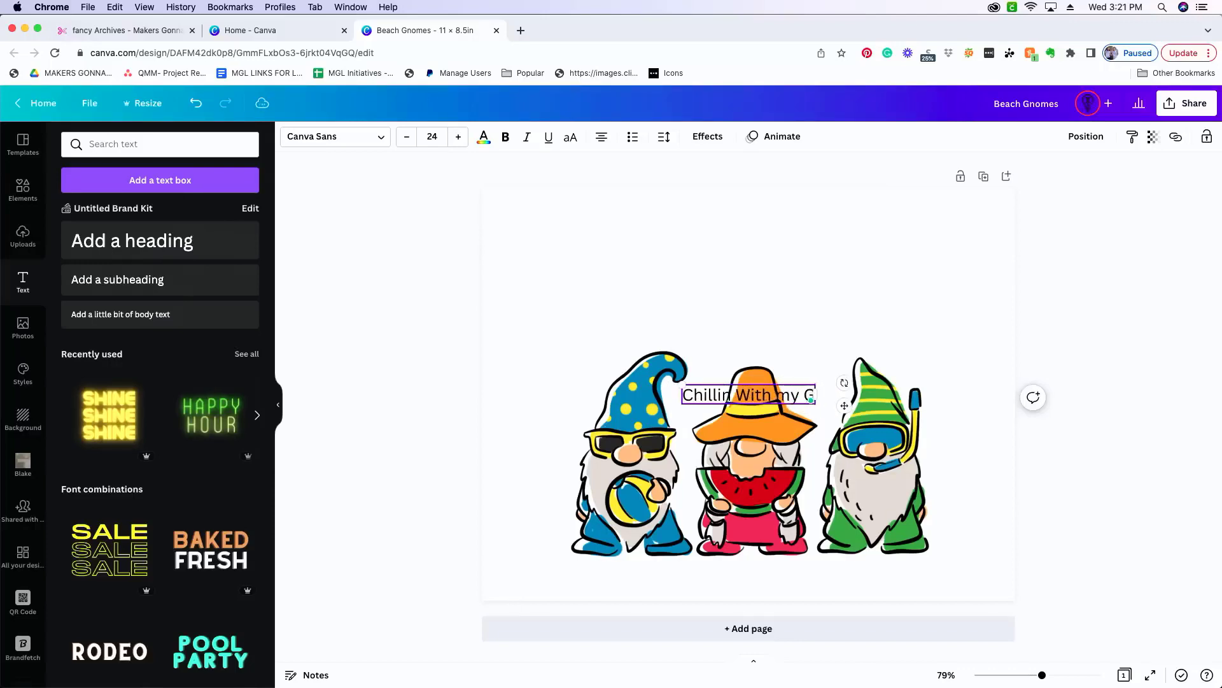
text(nomies)
key(Escape)
key(Escape)
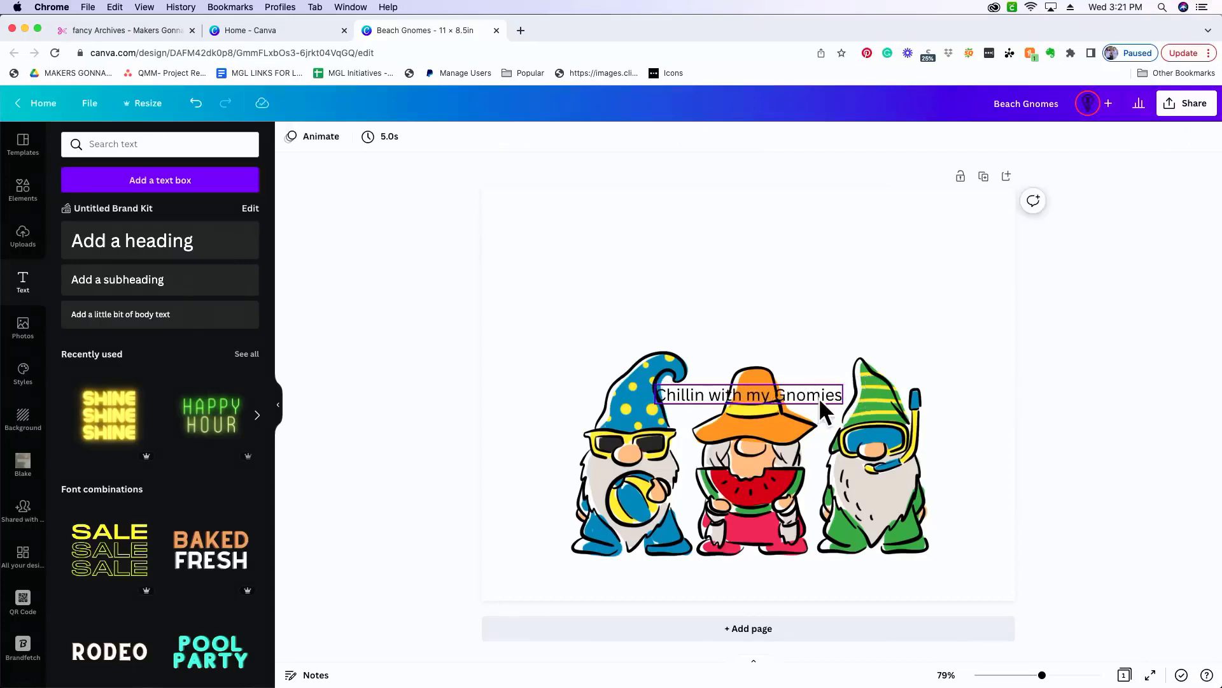
Set the "Chillin with my Gnomies" text to size 60 and center it above the gnomes
click(819, 396)
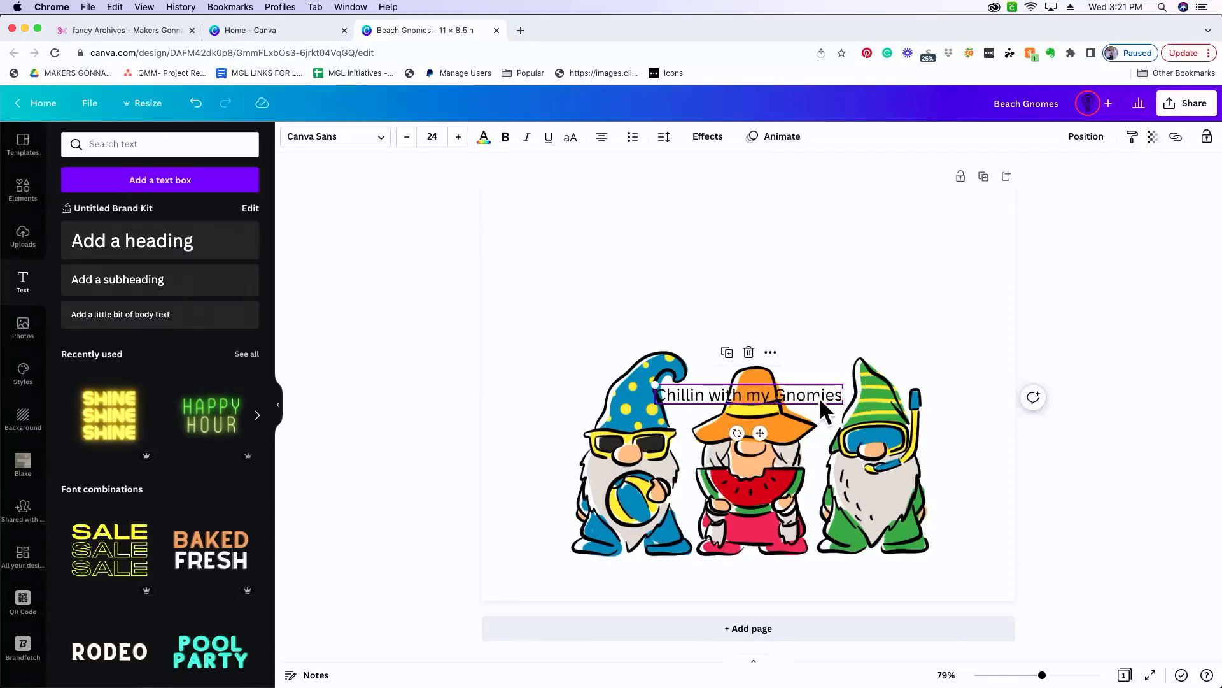
drag(819, 396, 677, 235)
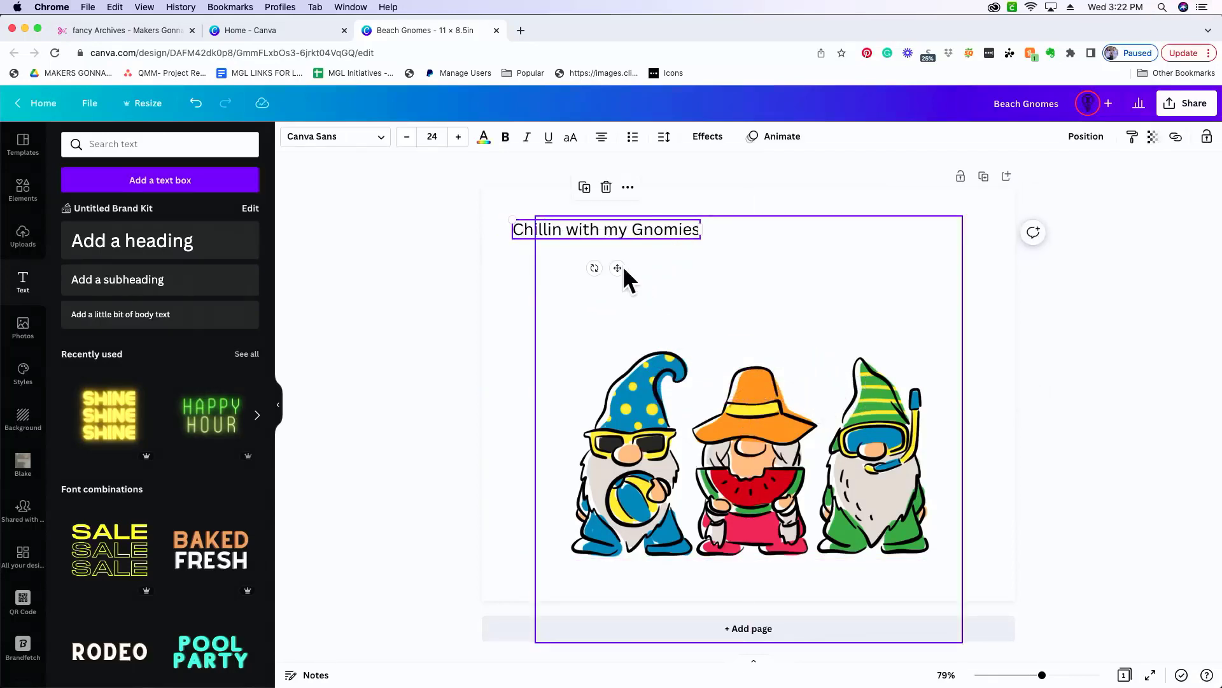
drag(605, 227, 879, 274)
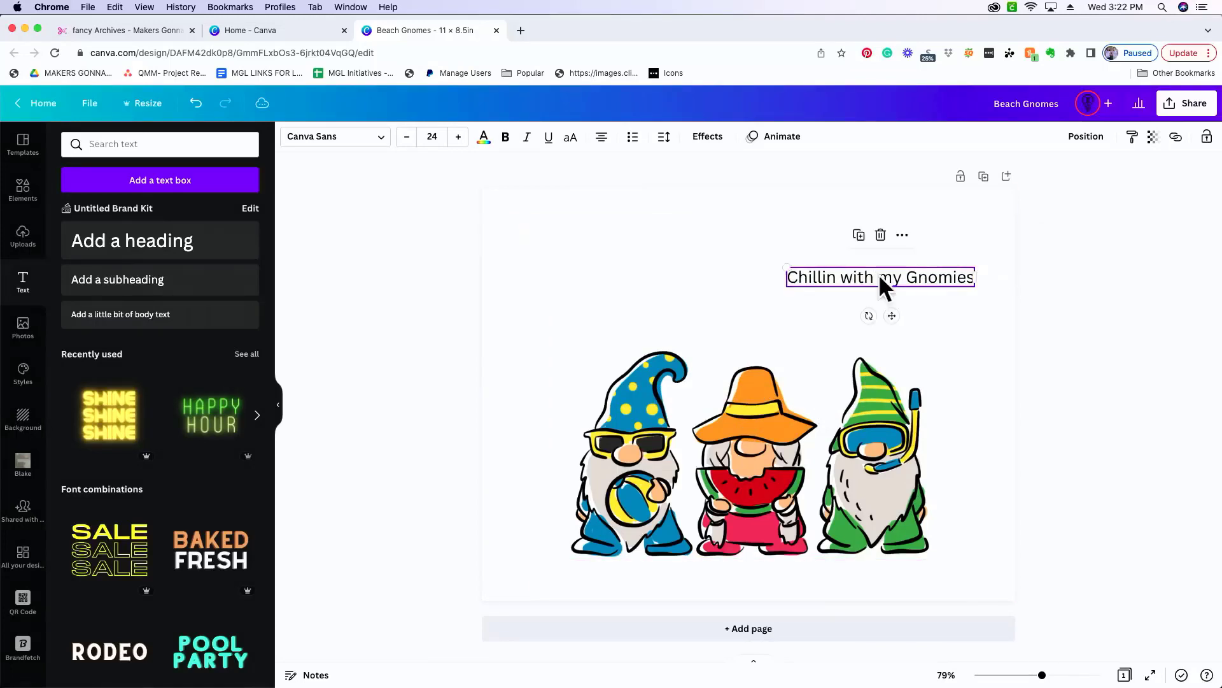
drag(785, 264, 599, 223)
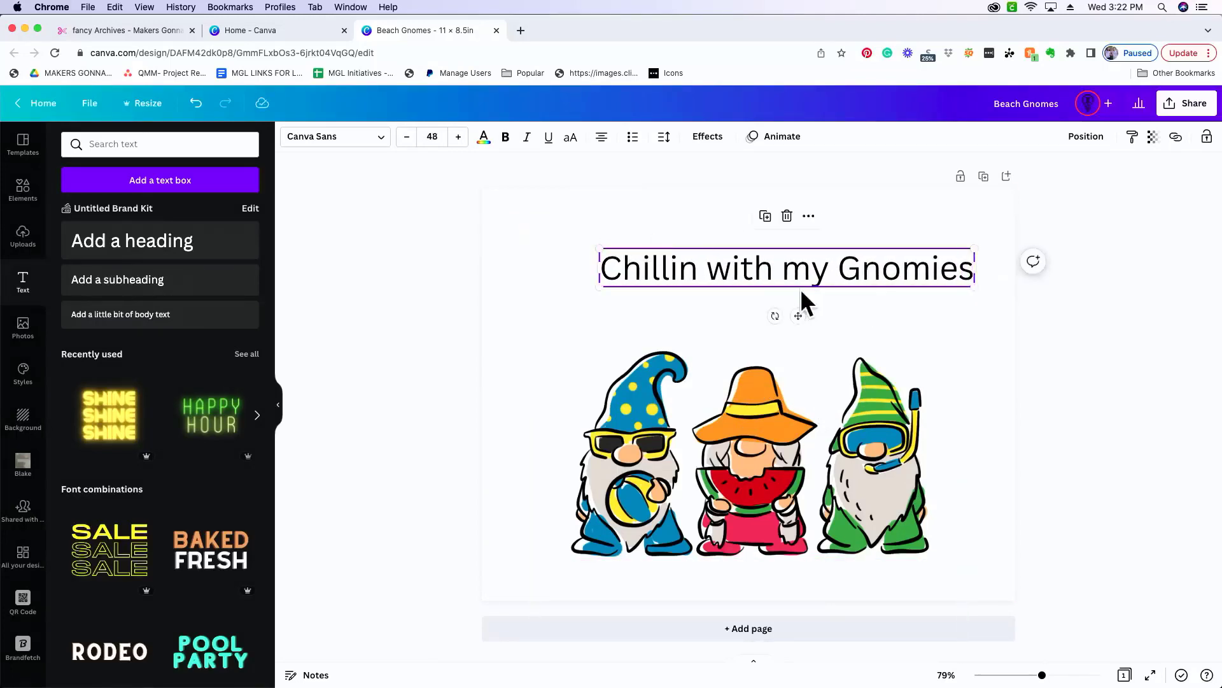
click(432, 136)
text(60)
key(Return)
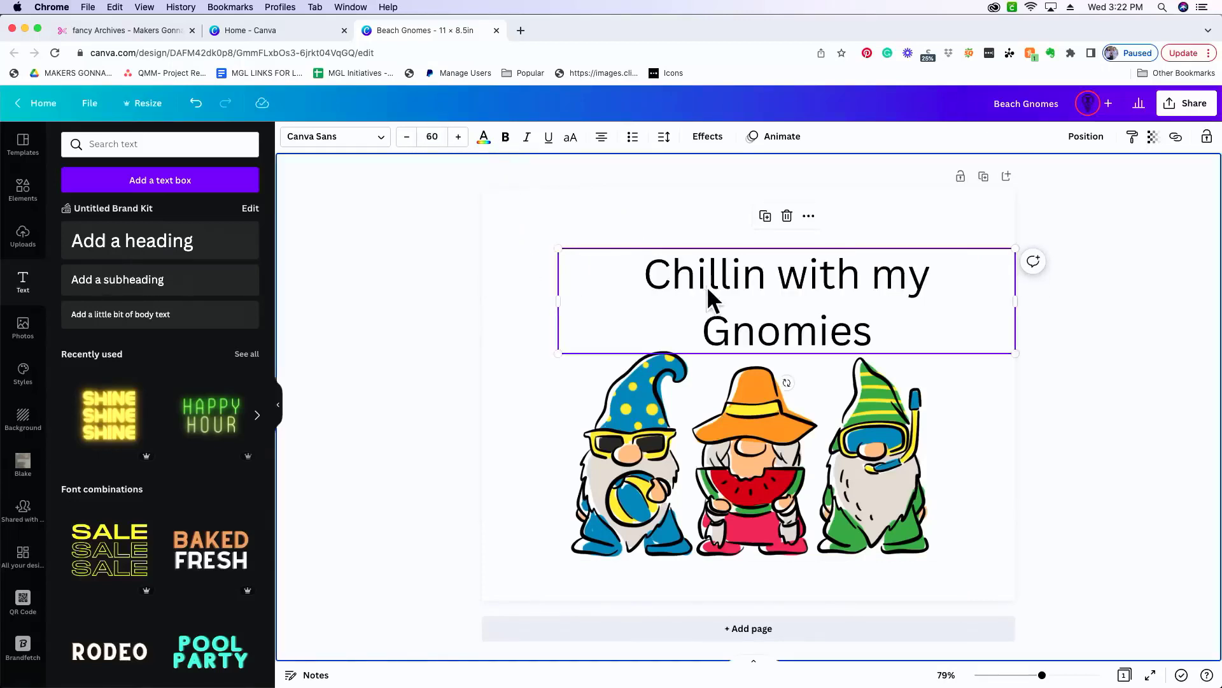
drag(707, 285, 670, 266)
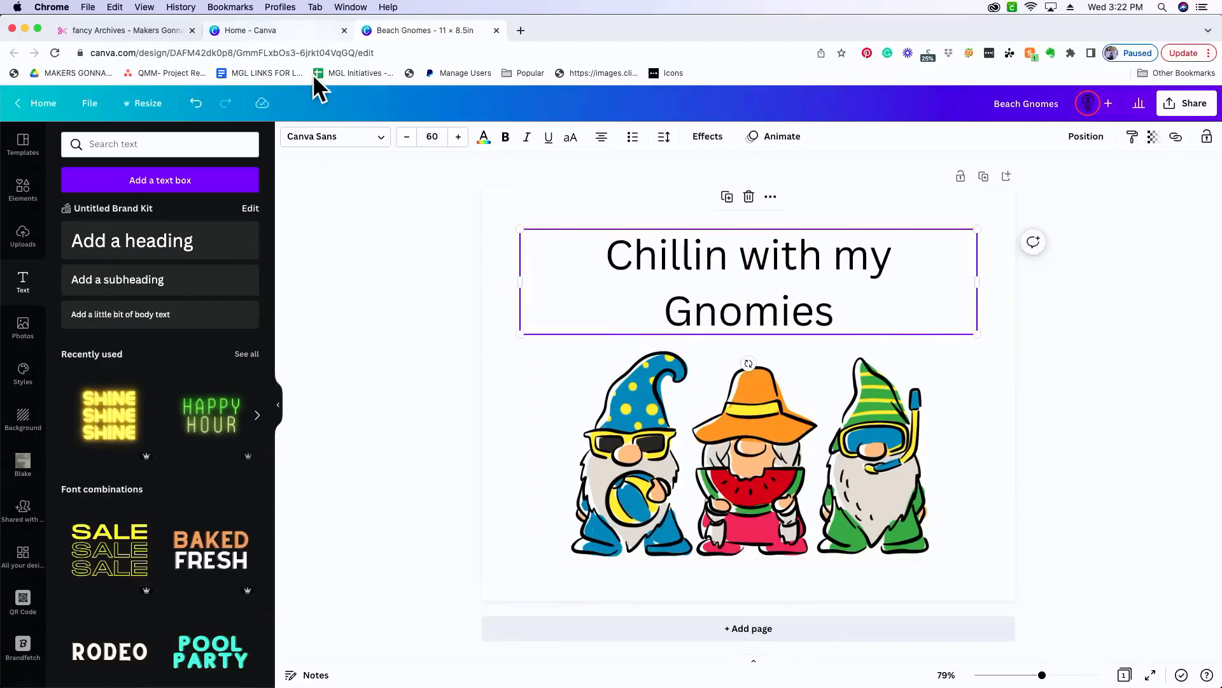
Search the available fonts for "atmos" with the gnomes caption selected
click(332, 139)
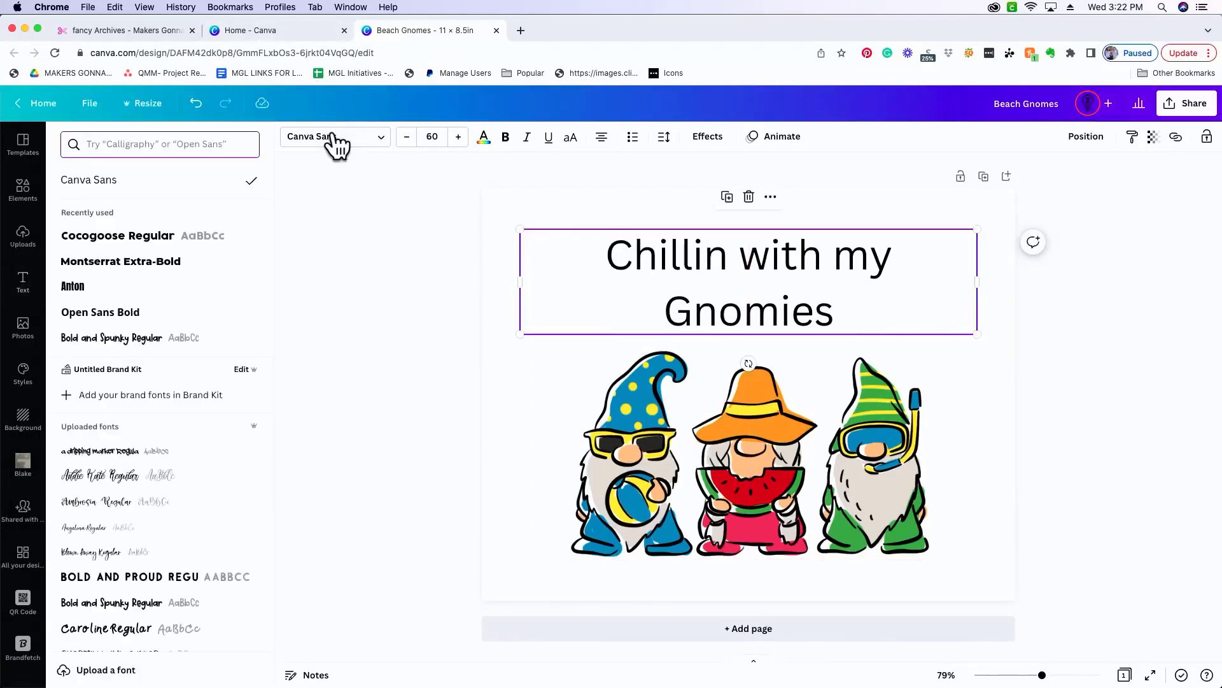
click(197, 137)
text(at)
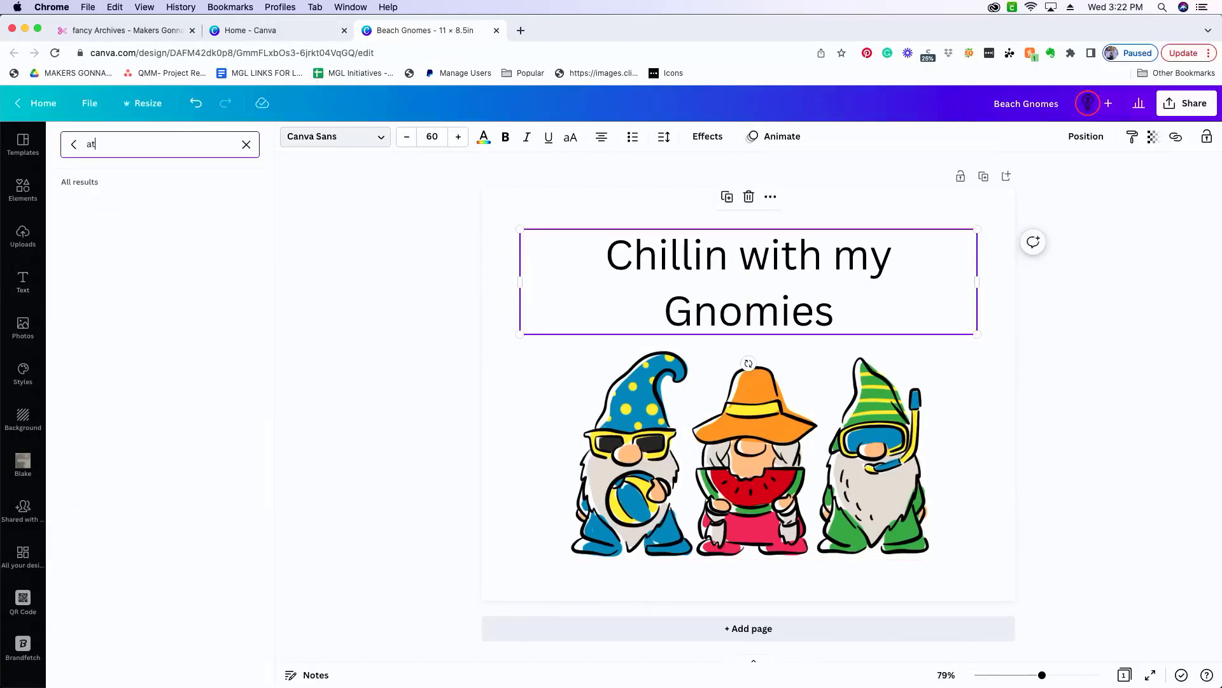
text(mos)
Upload the font file Atmospheric 2.otf to the Untitled Brand Kit's brand fonts and confirm the right to use it
click(23, 284)
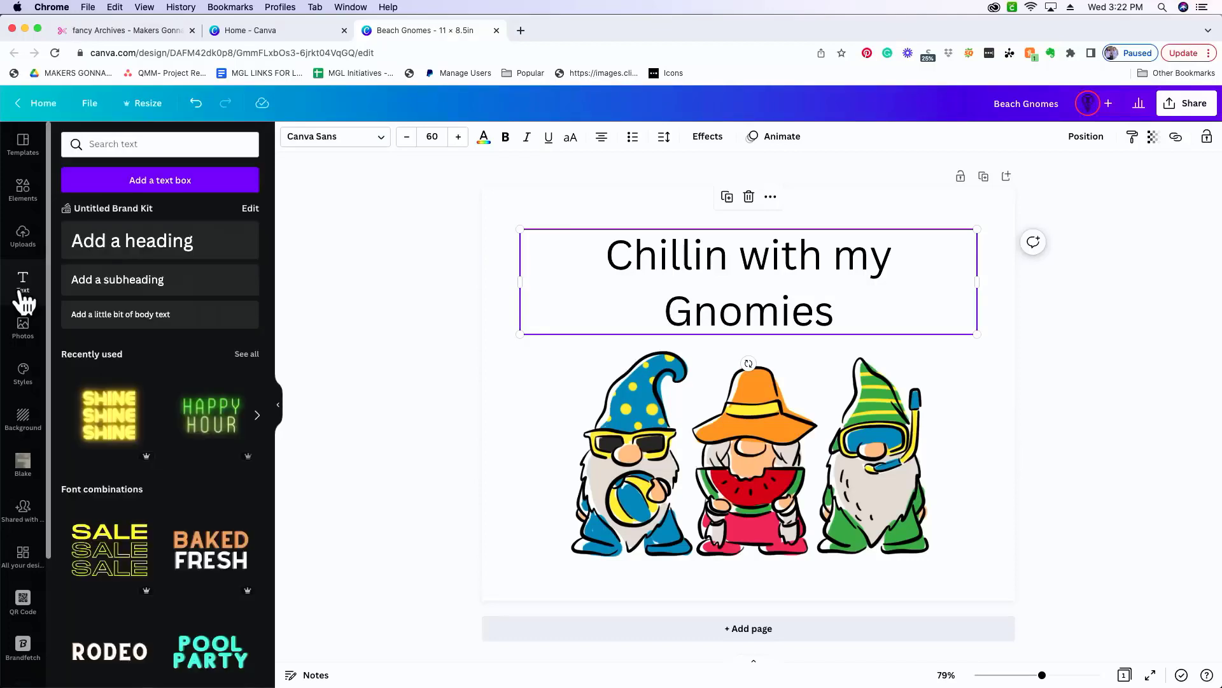
click(24, 377)
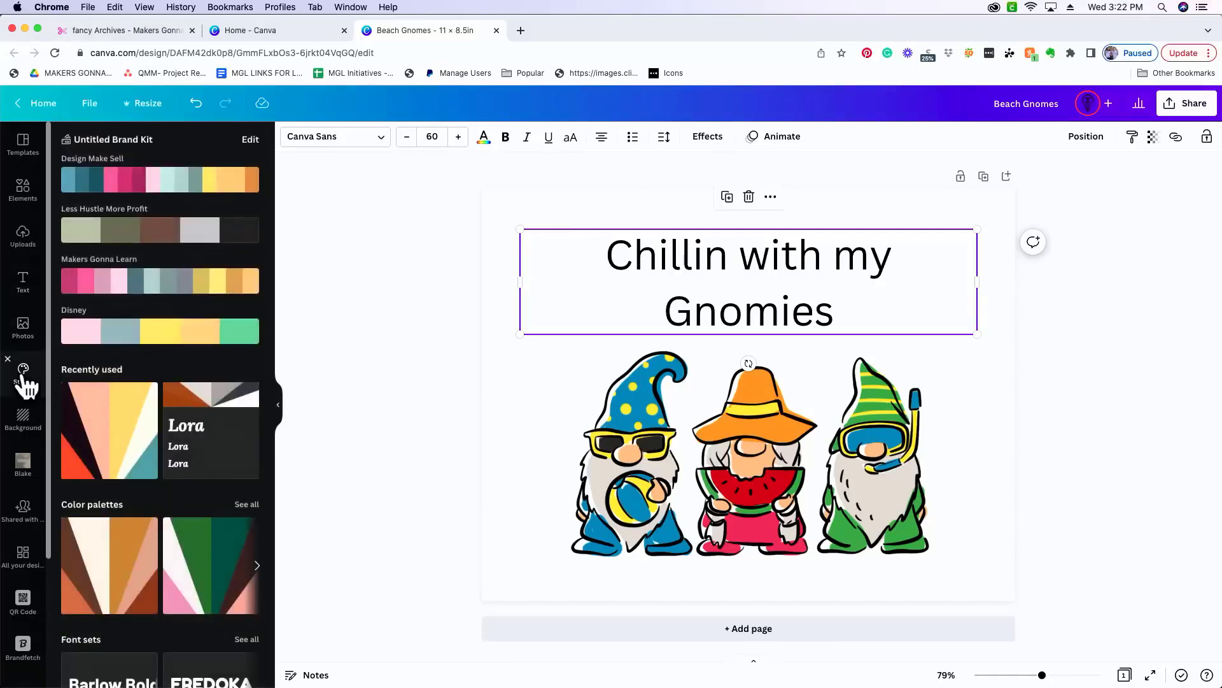
click(249, 142)
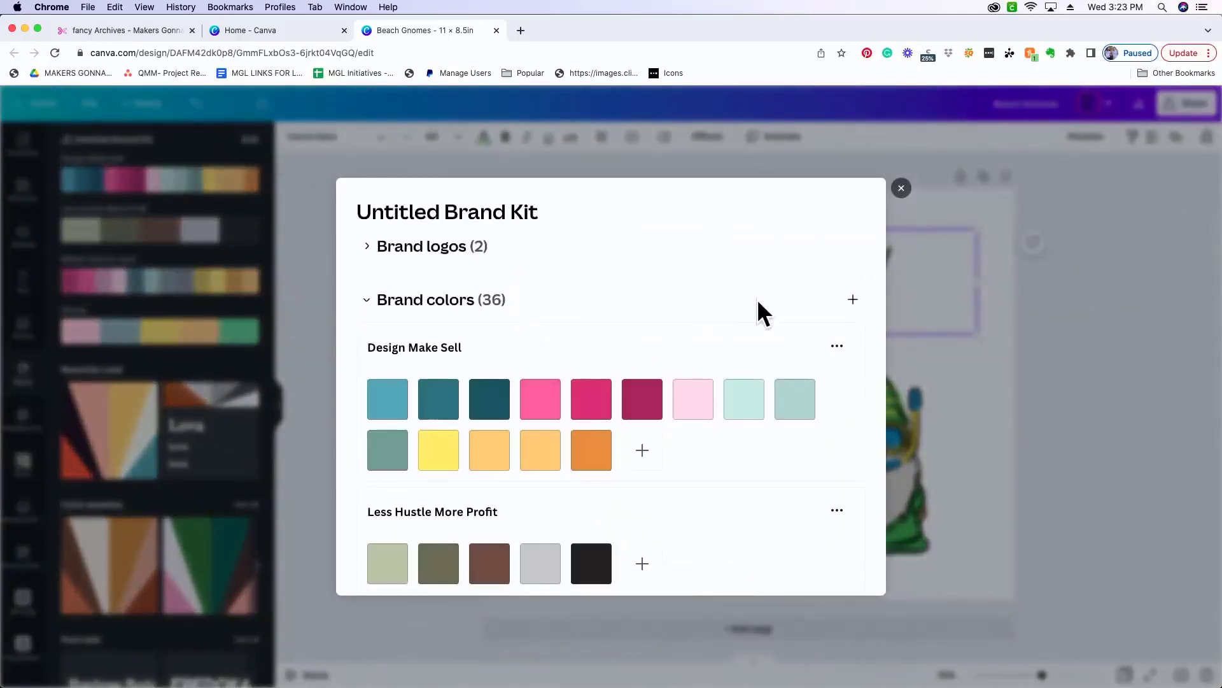
scroll(751, 318, down, 10)
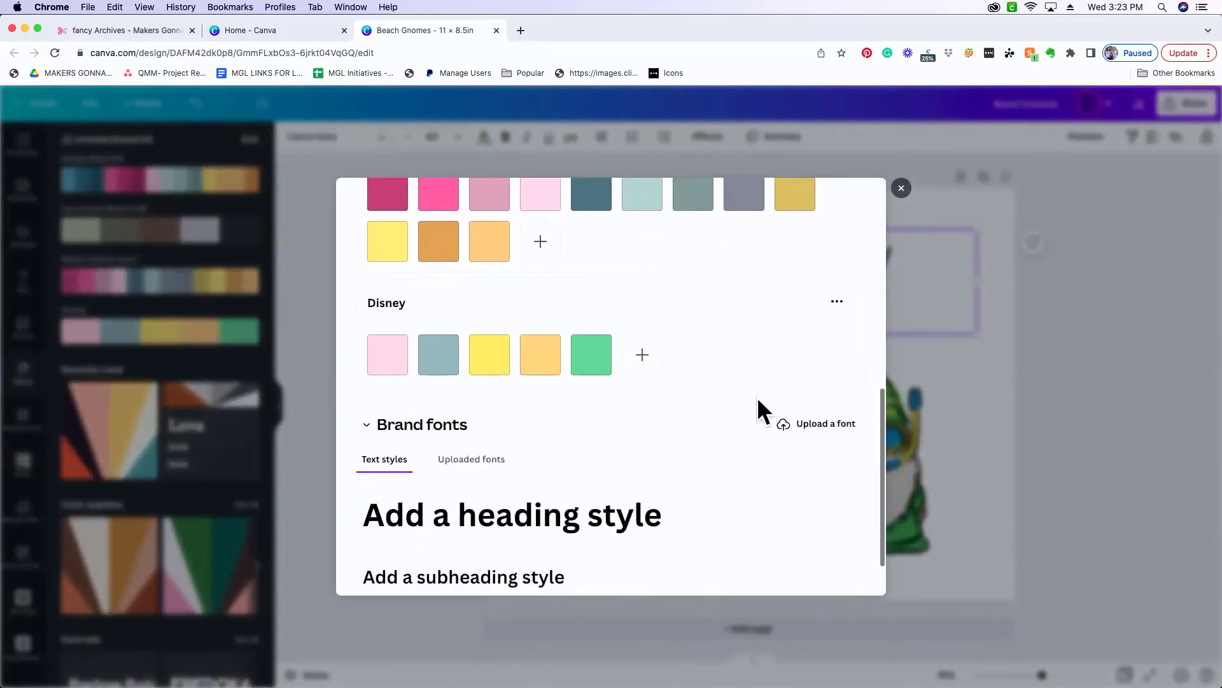
click(804, 425)
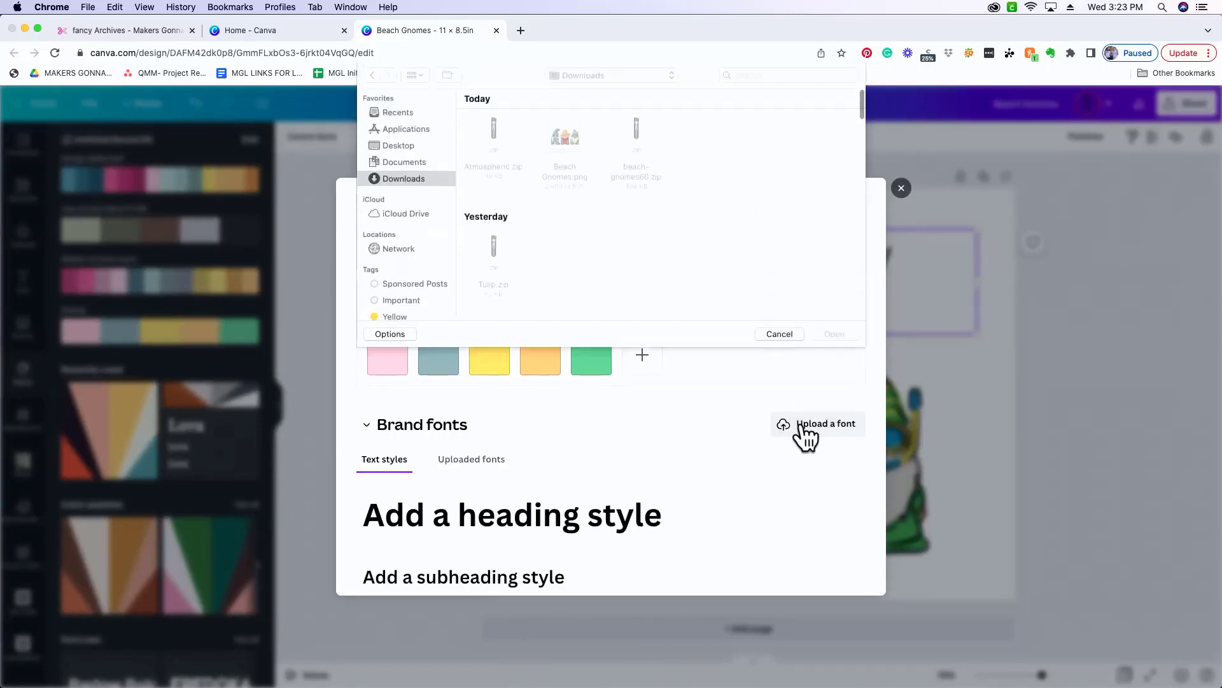
click(771, 76)
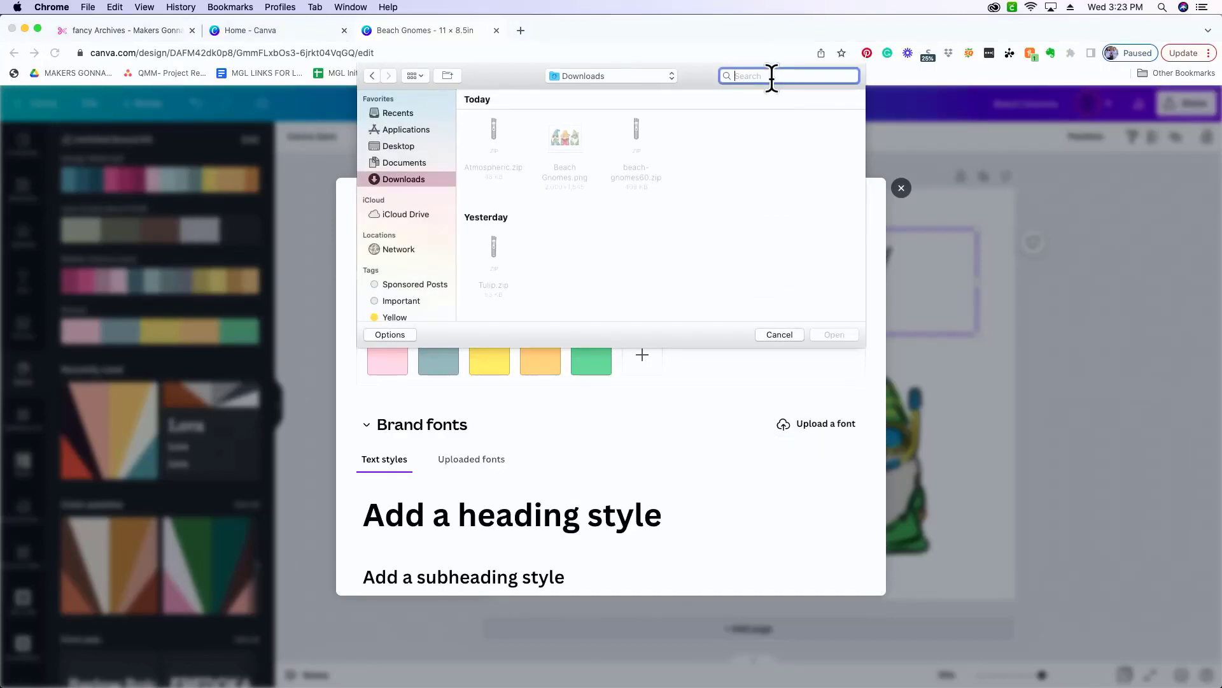
text(atmospheric)
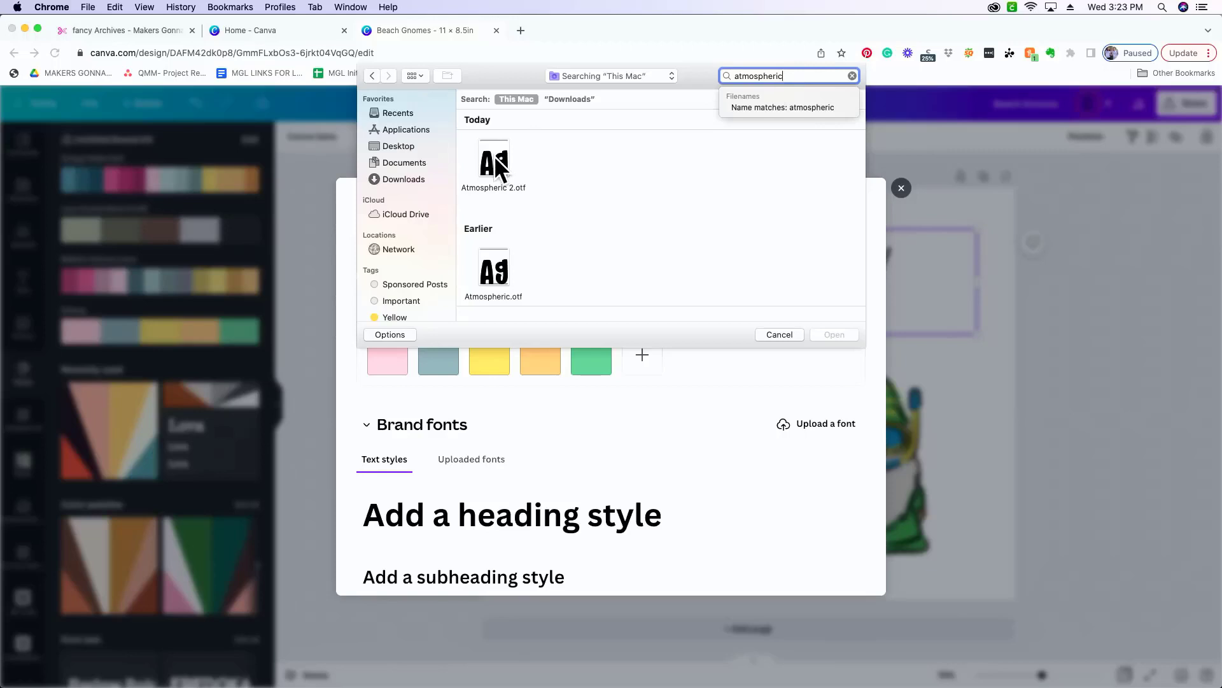
double_click(496, 162)
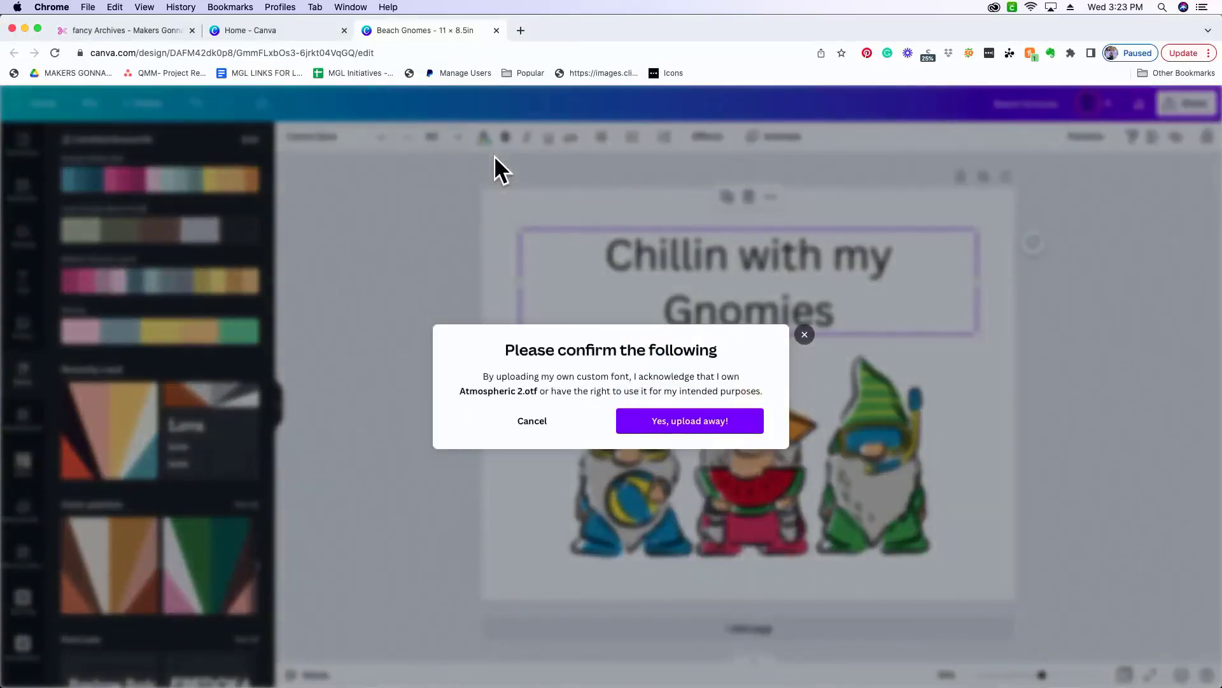
click(658, 421)
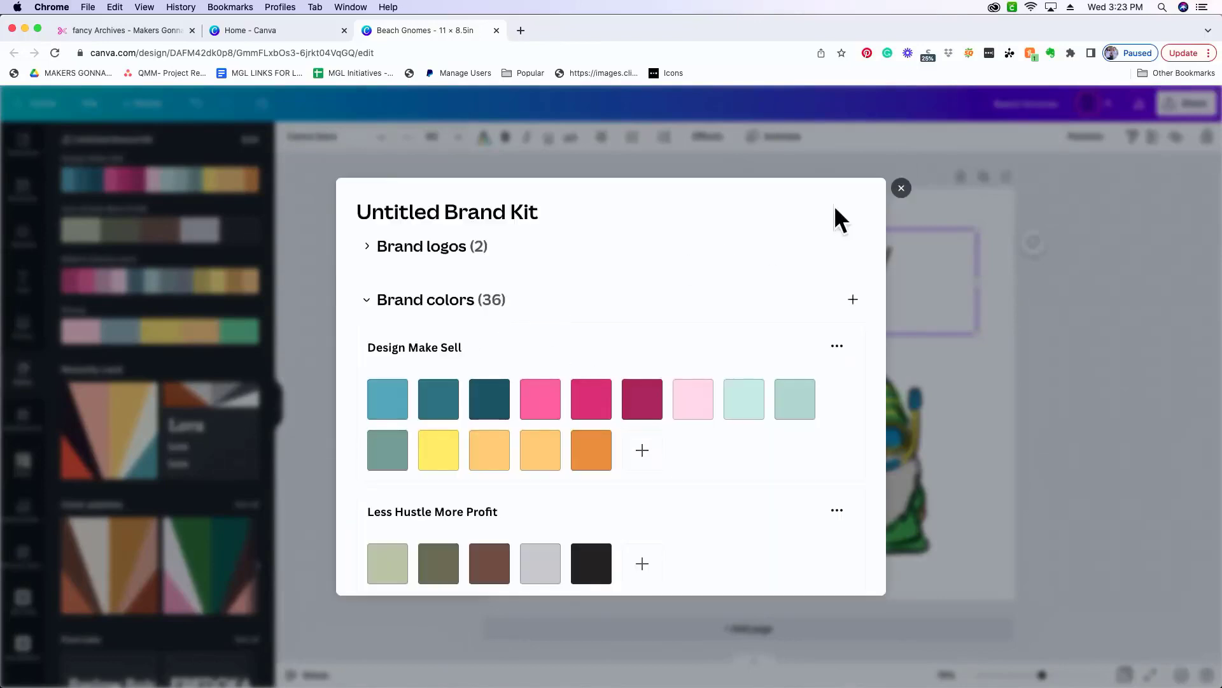
click(901, 188)
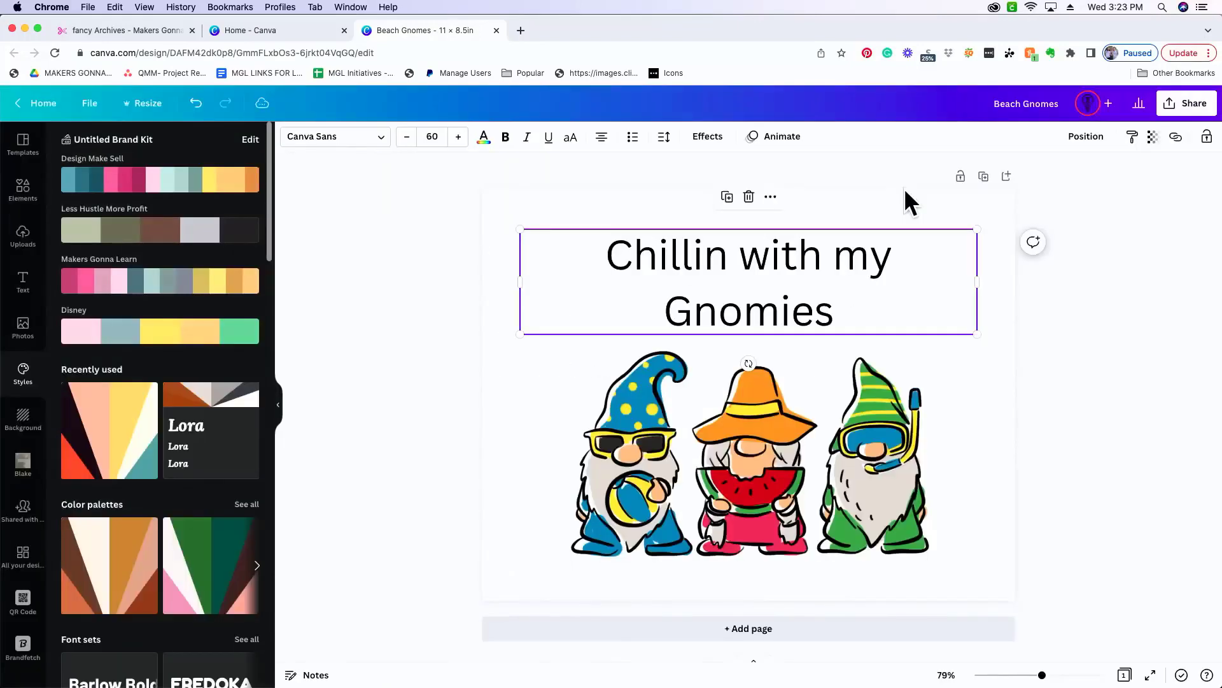
Change the font of the whole "Chillin with my Gnomies" caption to Atmospheric
double_click(783, 313)
triple_click(783, 313)
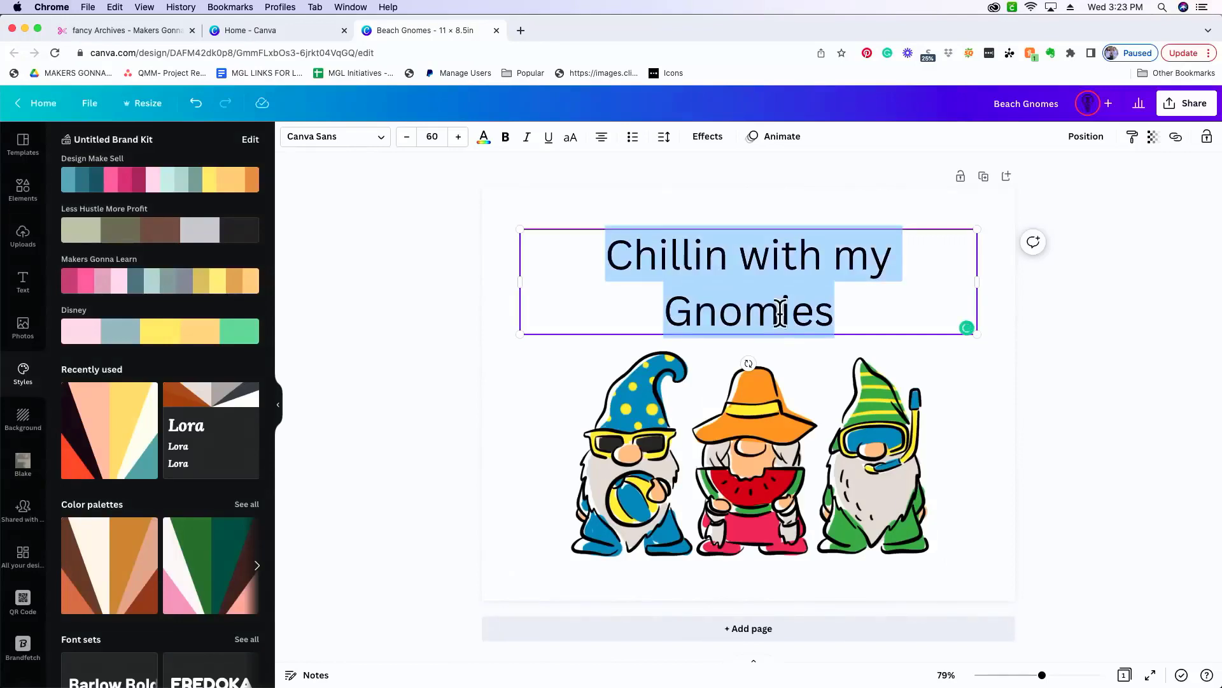
click(382, 138)
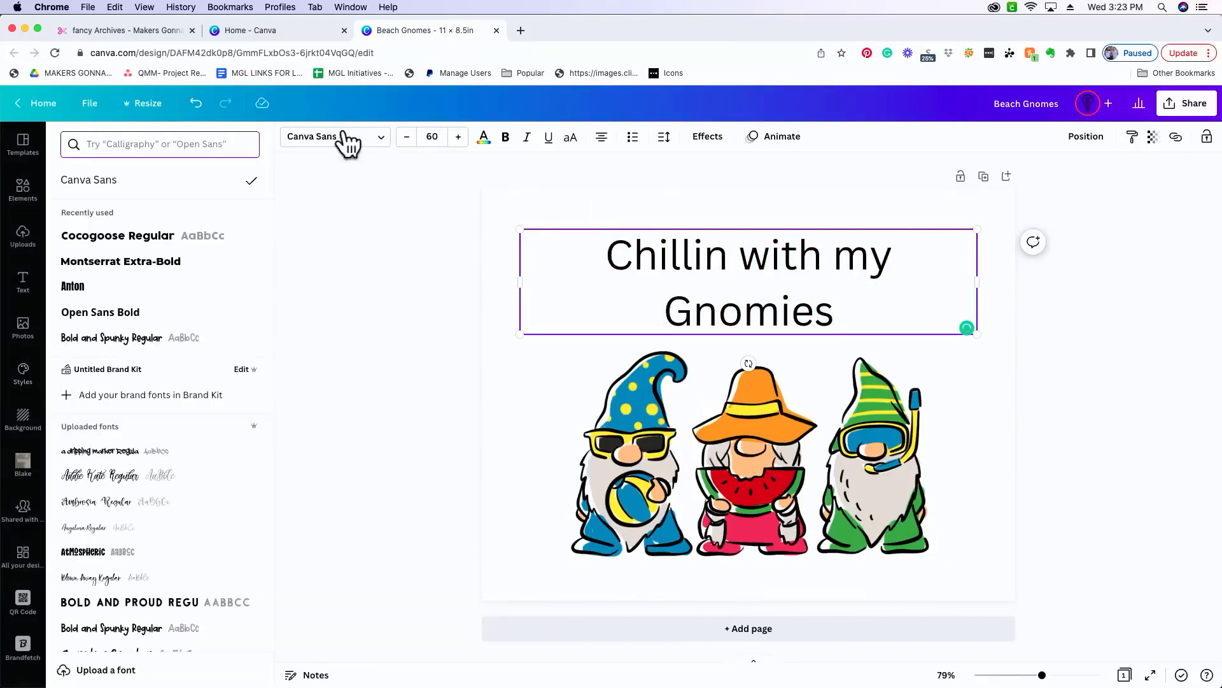
text(atmos)
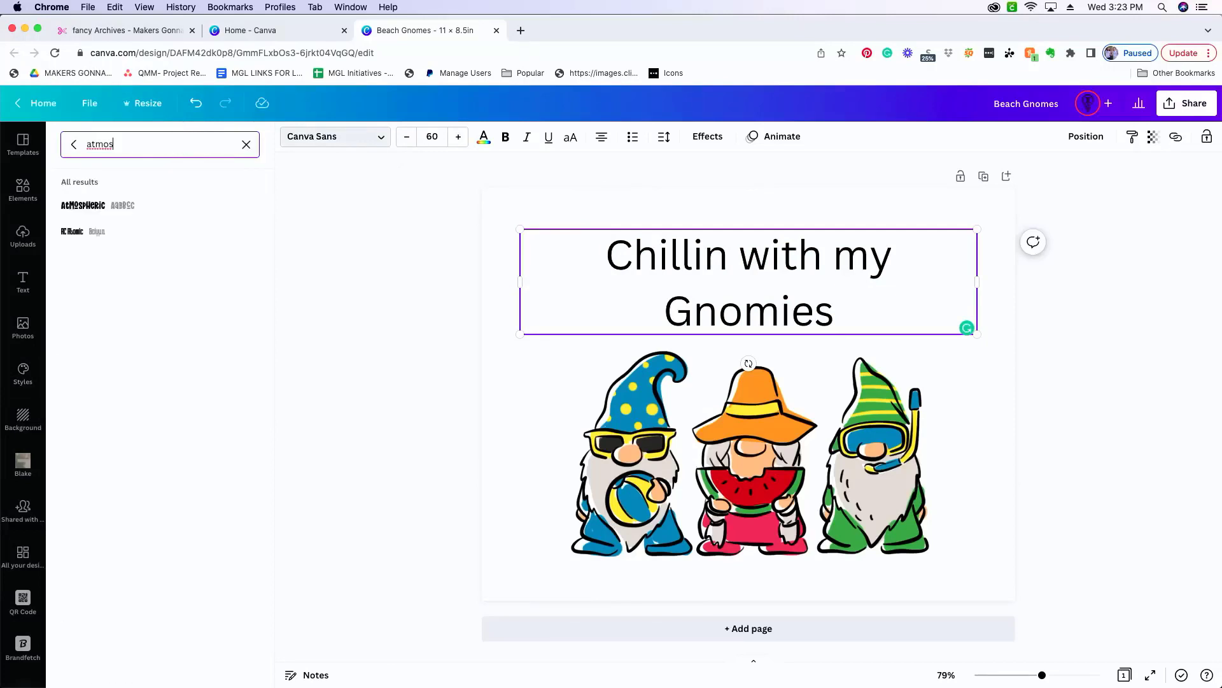
click(110, 209)
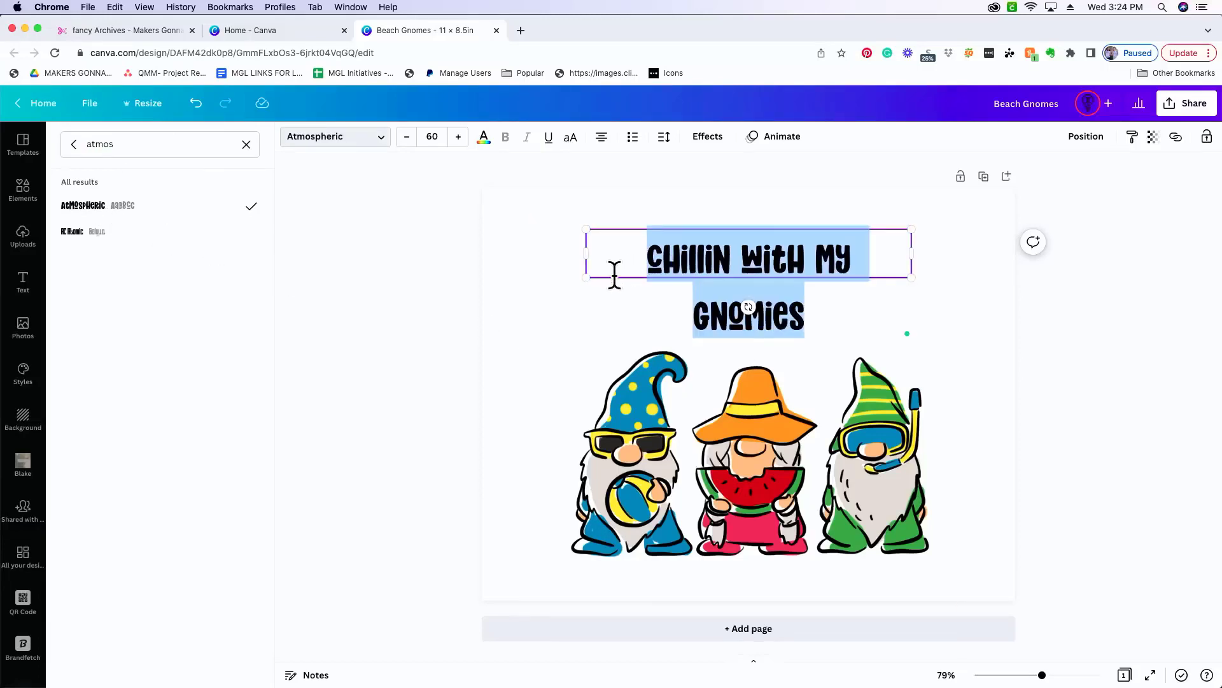
Enlarge the caption to size 80 and move it down, centered just above the gnomes' hats
click(458, 137)
click(458, 137)
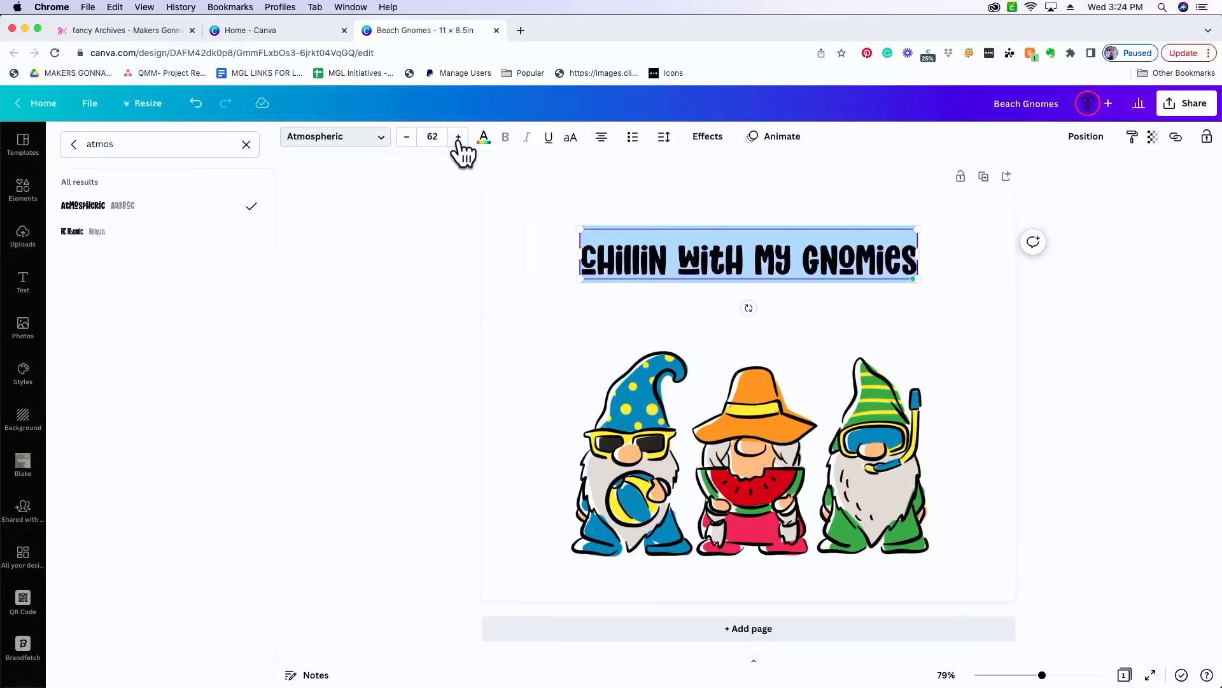
click(459, 137)
click(458, 137)
click(459, 137)
click(458, 137)
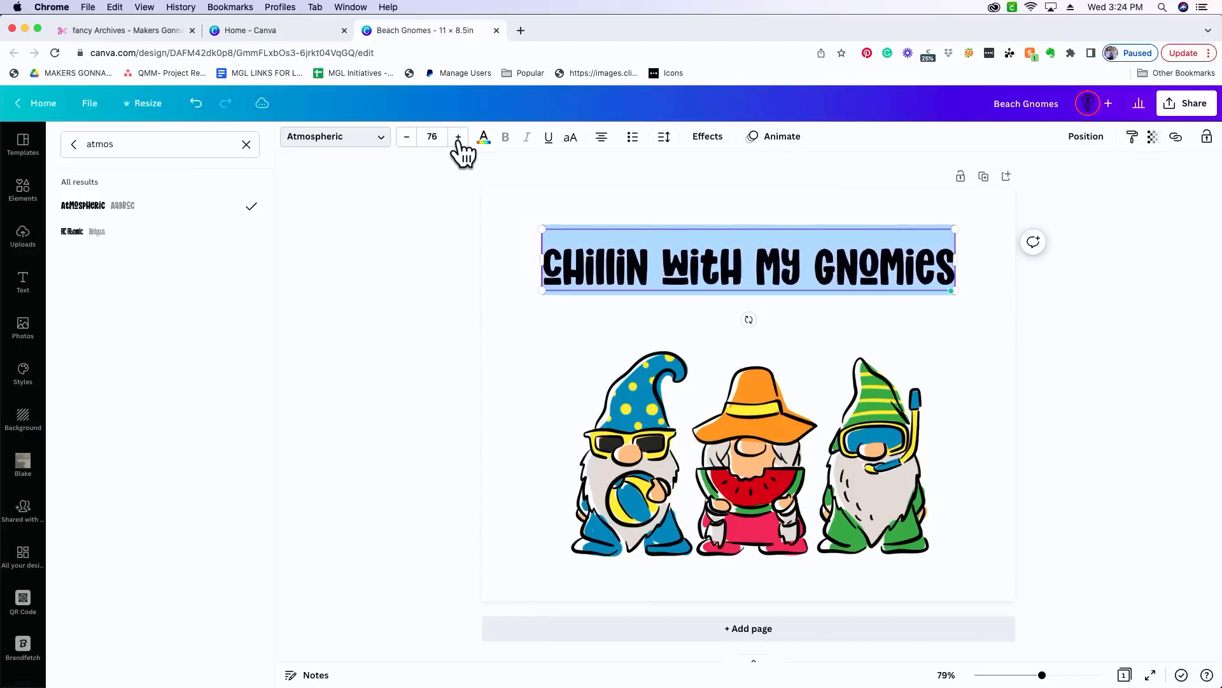
click(458, 137)
click(519, 297)
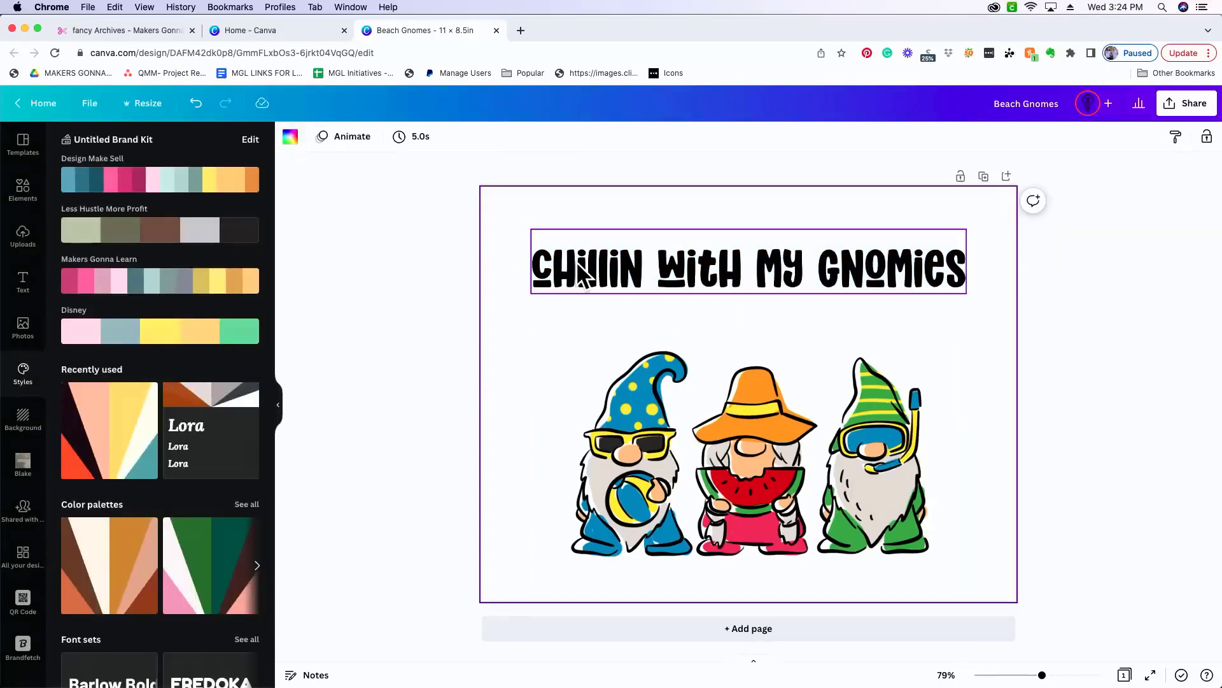
drag(580, 275, 578, 308)
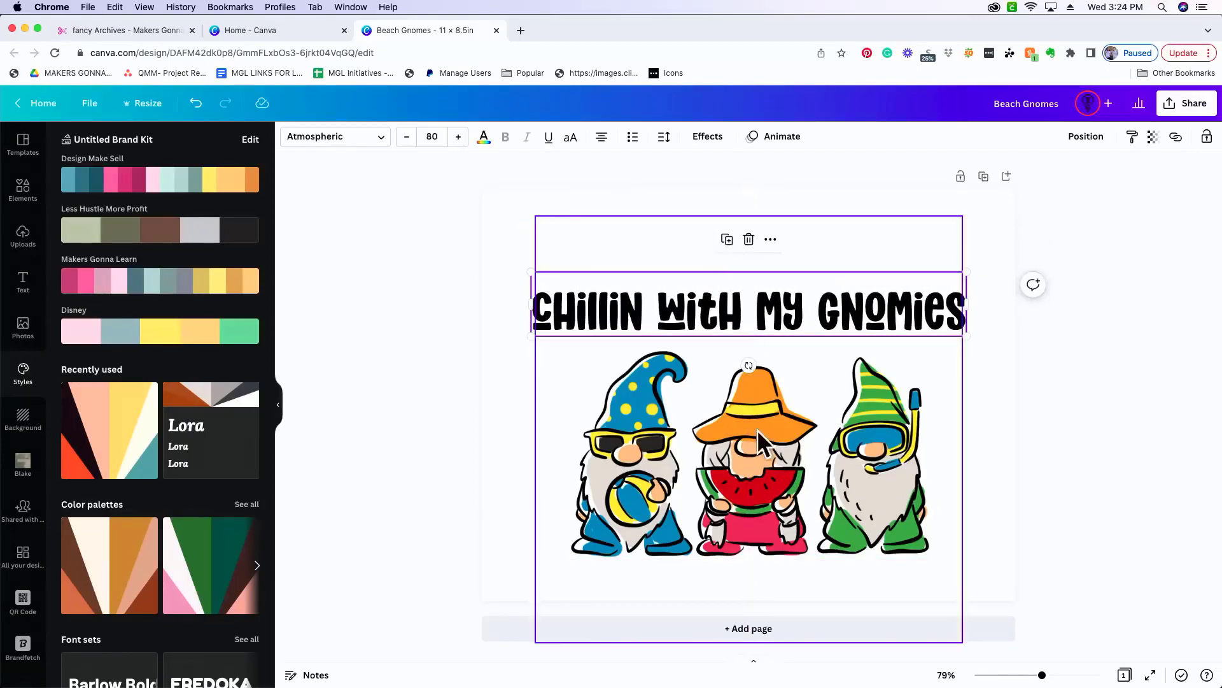
Try the bright pink from the Design Make Sell palette on the caption, and replace it with the orange sampled from the middle gnome's hat
double_click(784, 309)
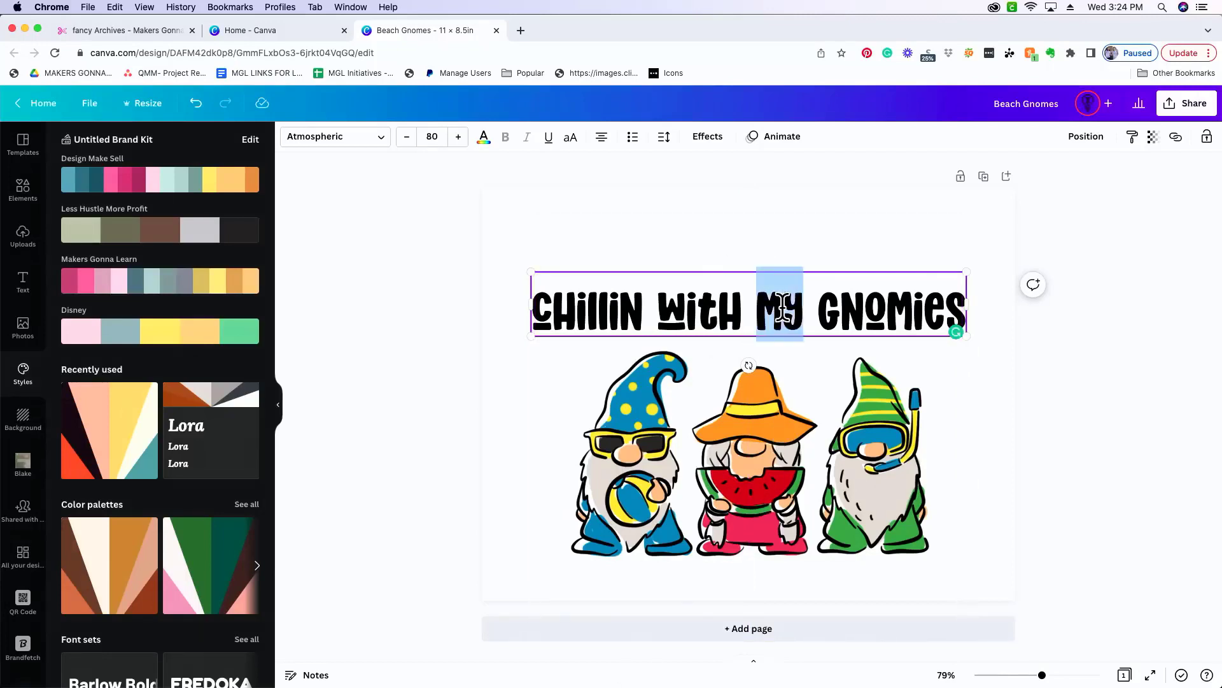
triple_click(784, 310)
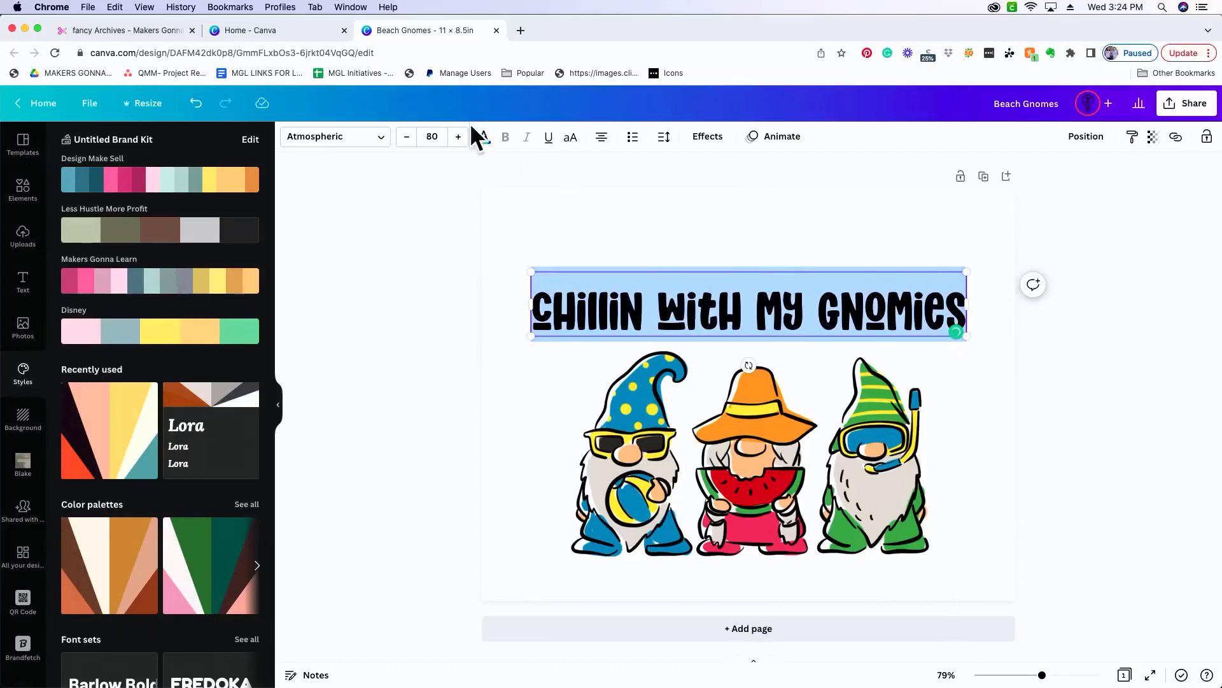
click(484, 138)
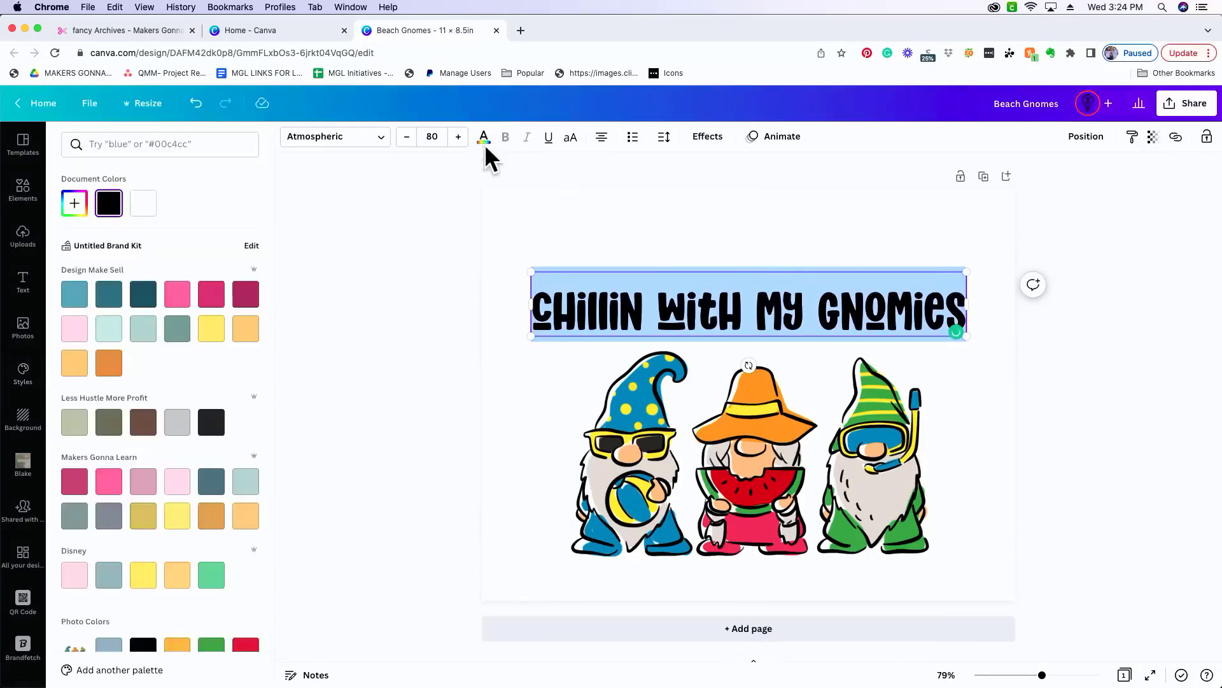
click(178, 295)
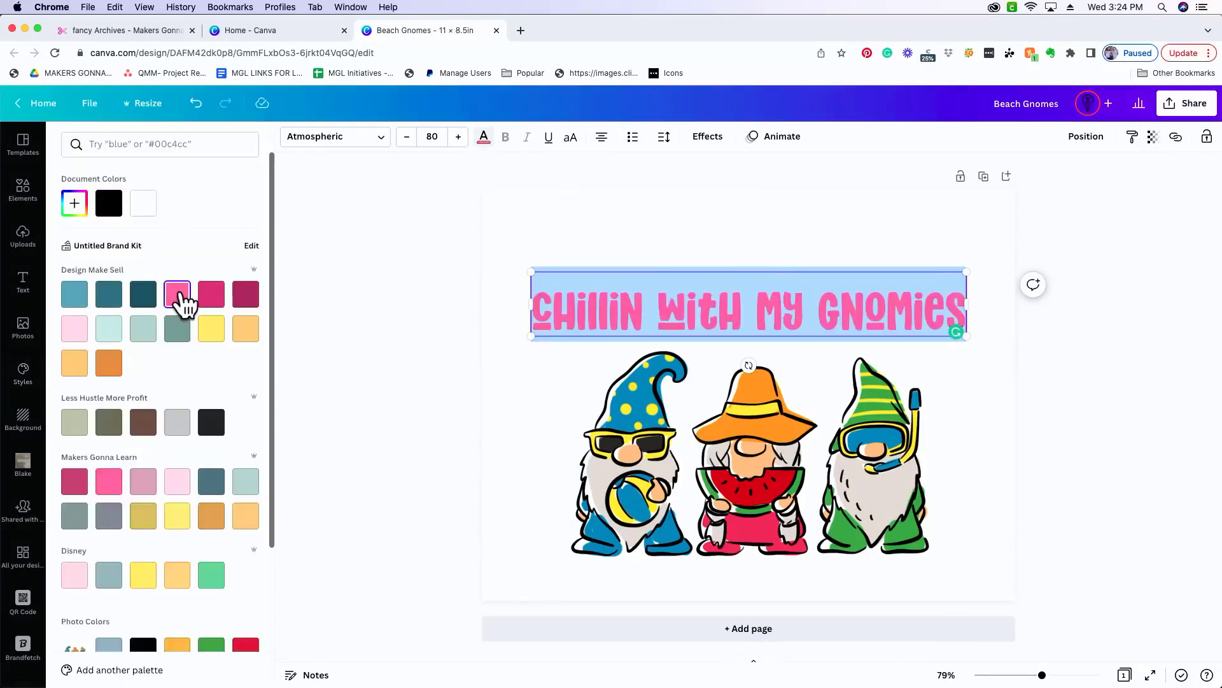
click(75, 203)
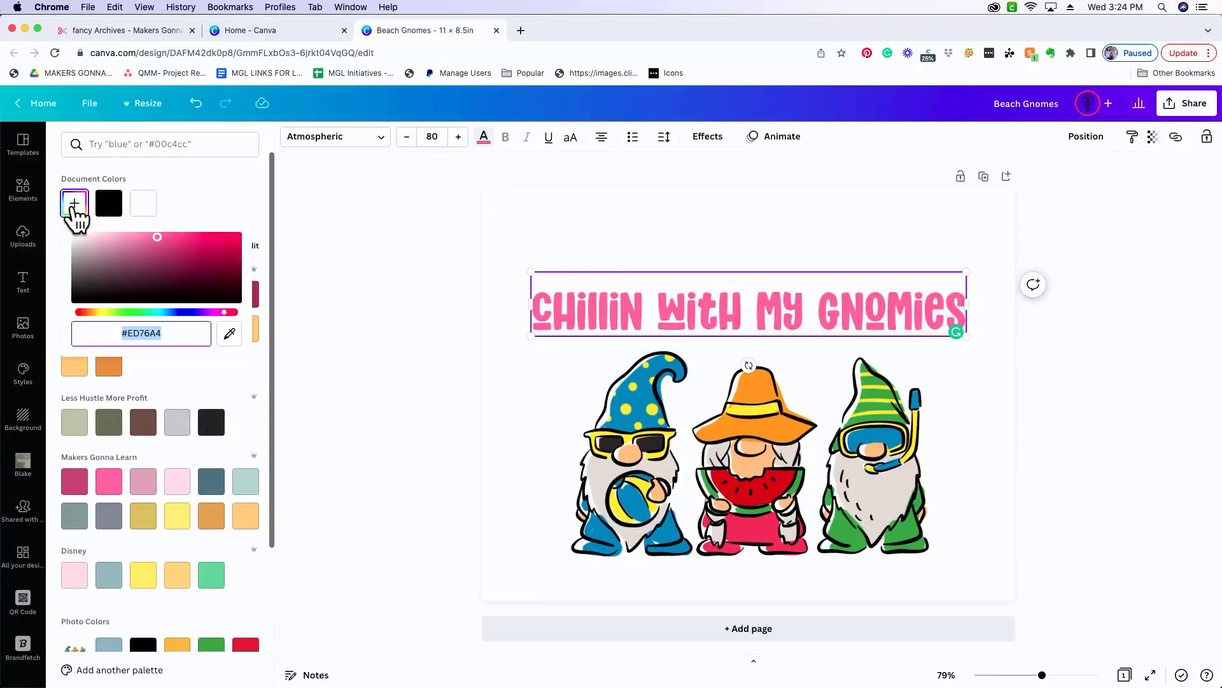
click(230, 336)
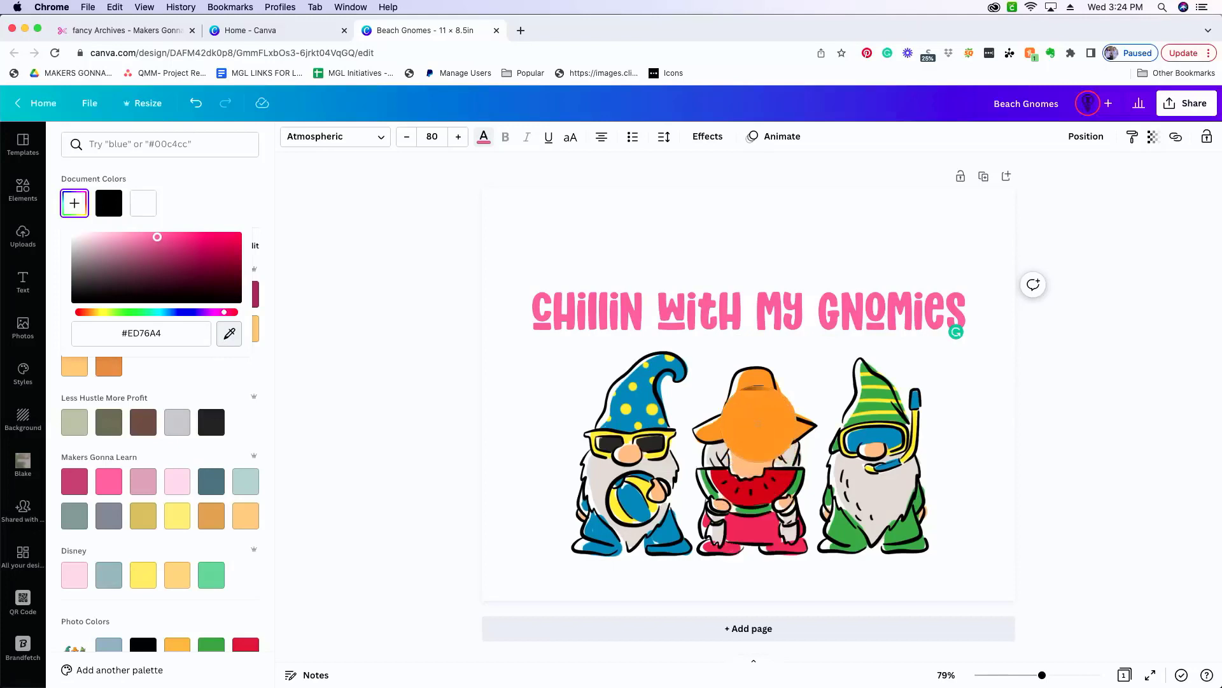
click(758, 421)
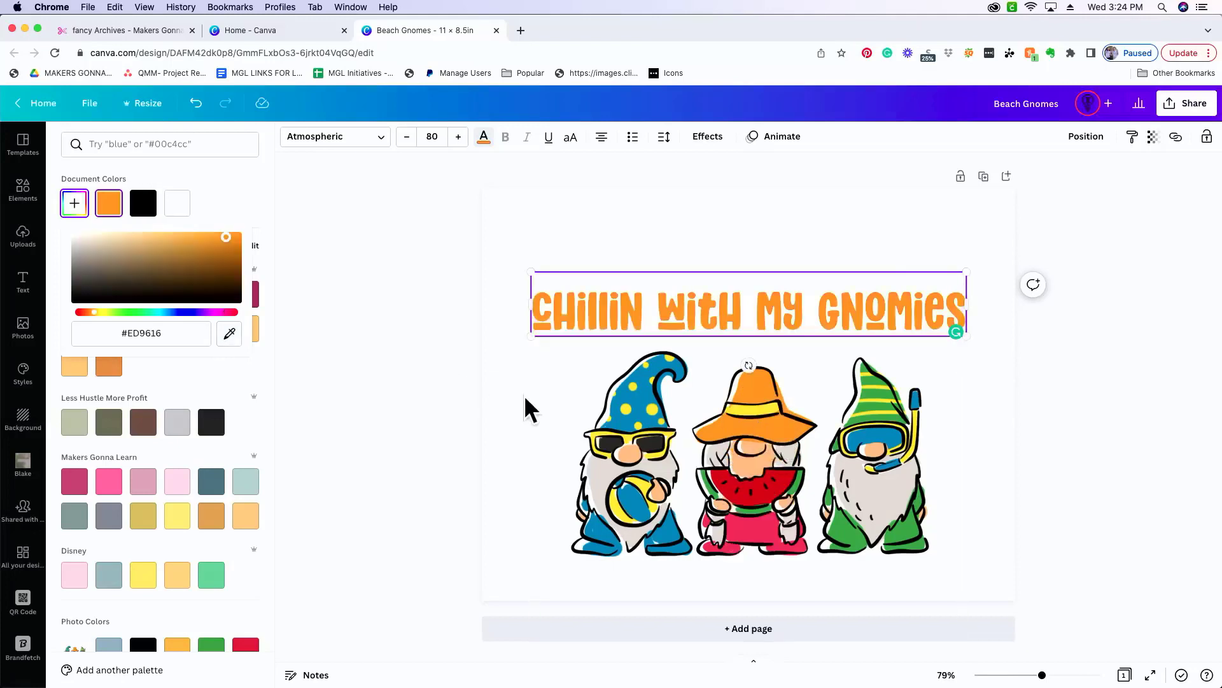
click(499, 422)
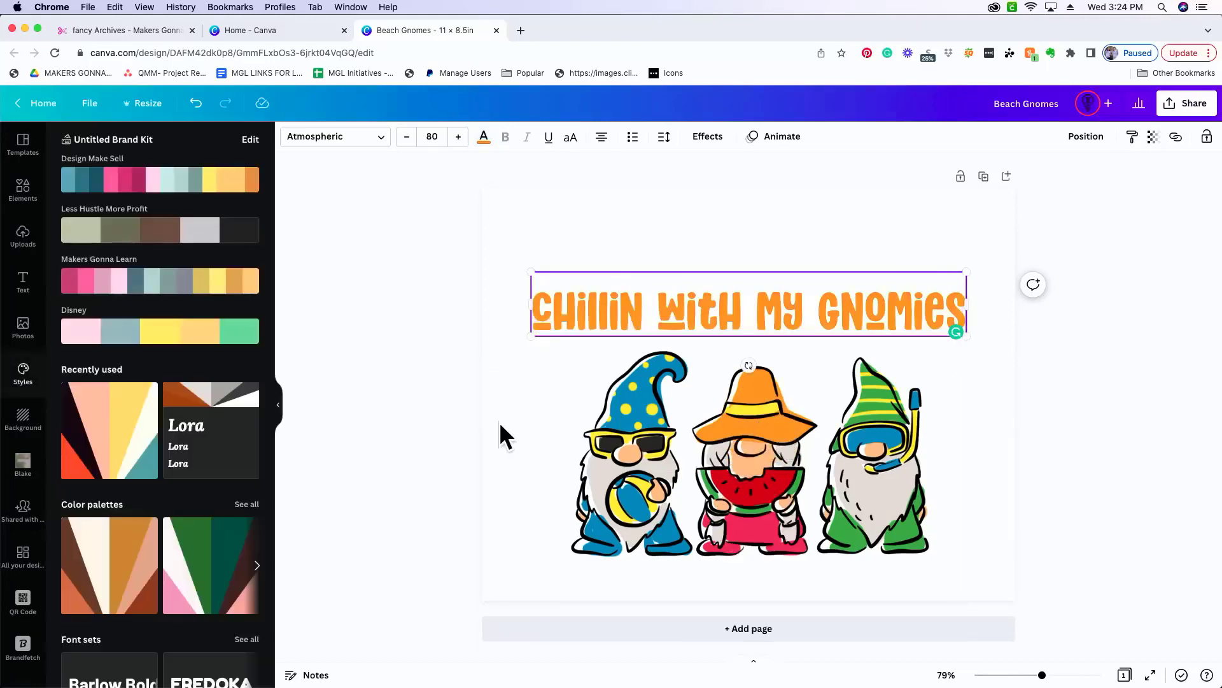
click(502, 296)
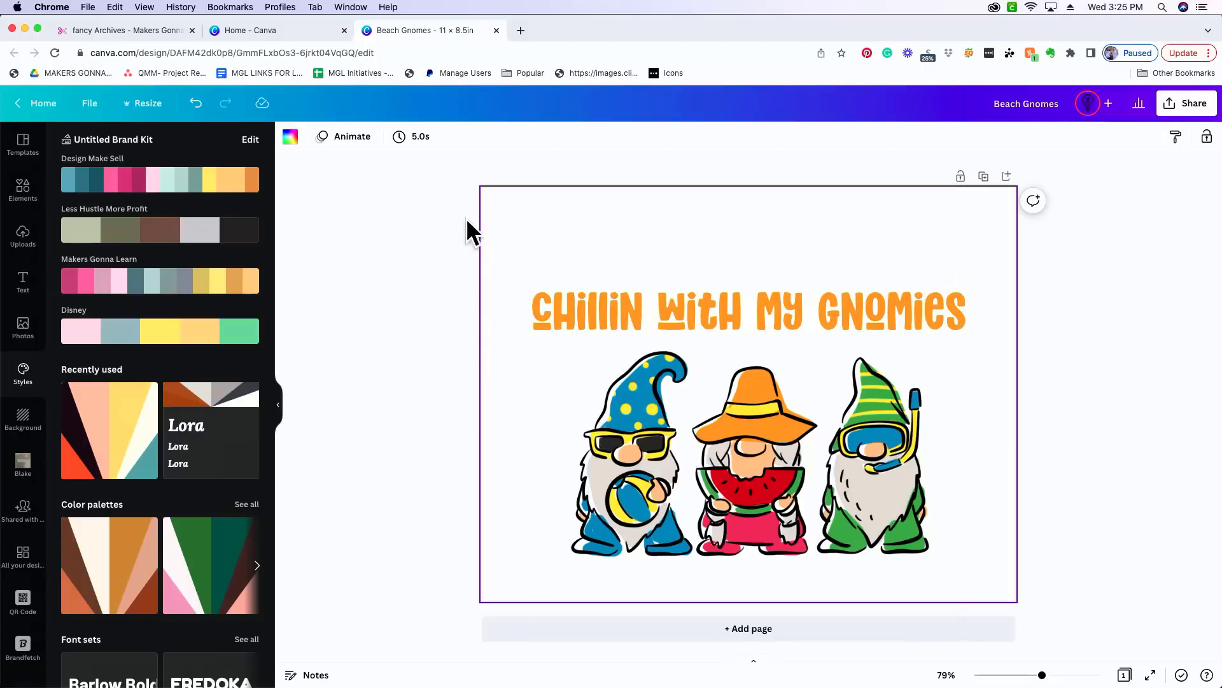
click(559, 229)
click(504, 228)
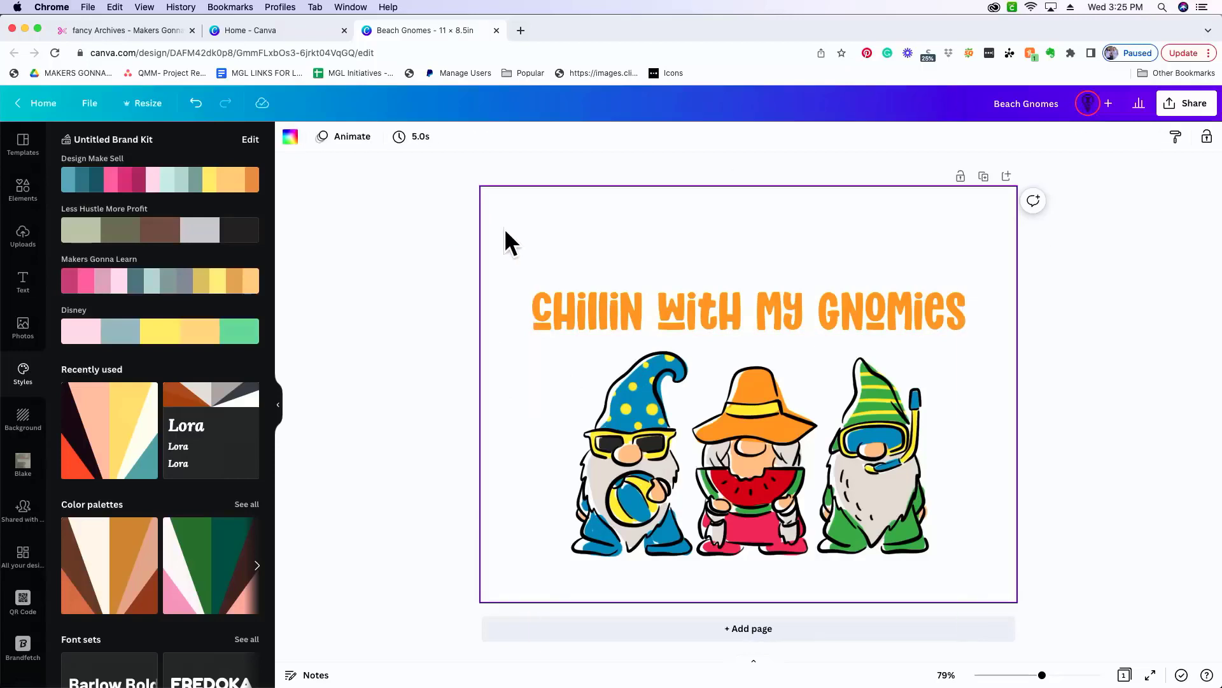
click(606, 314)
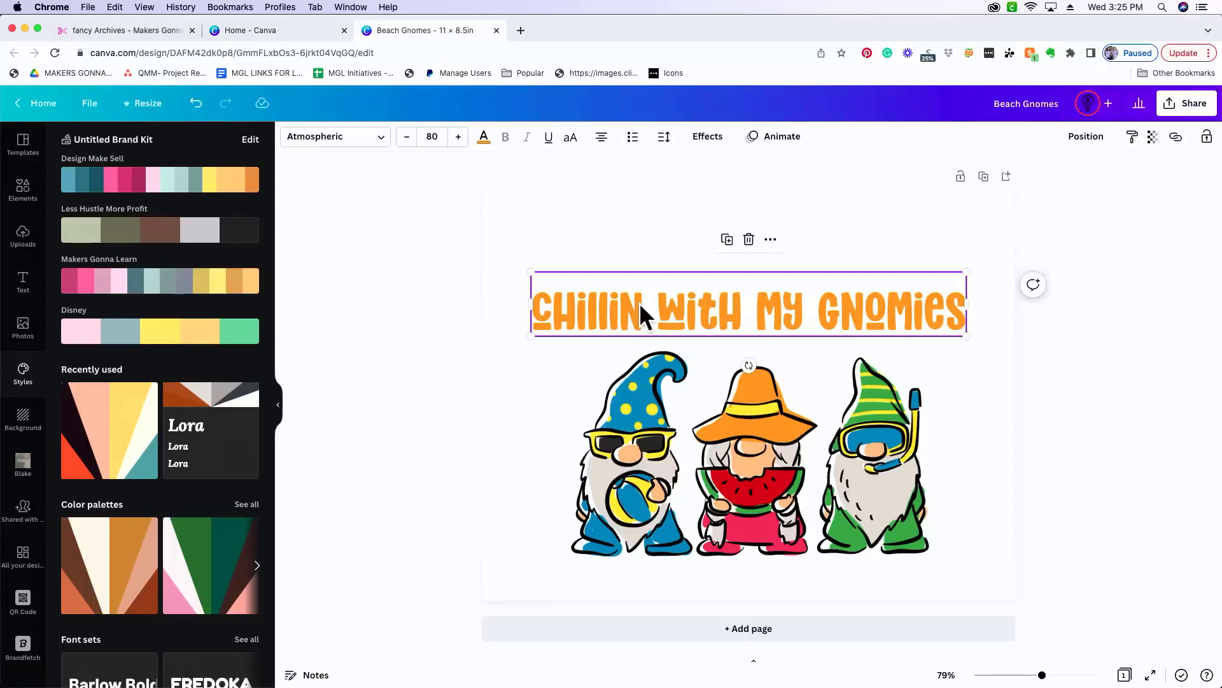
click(701, 436)
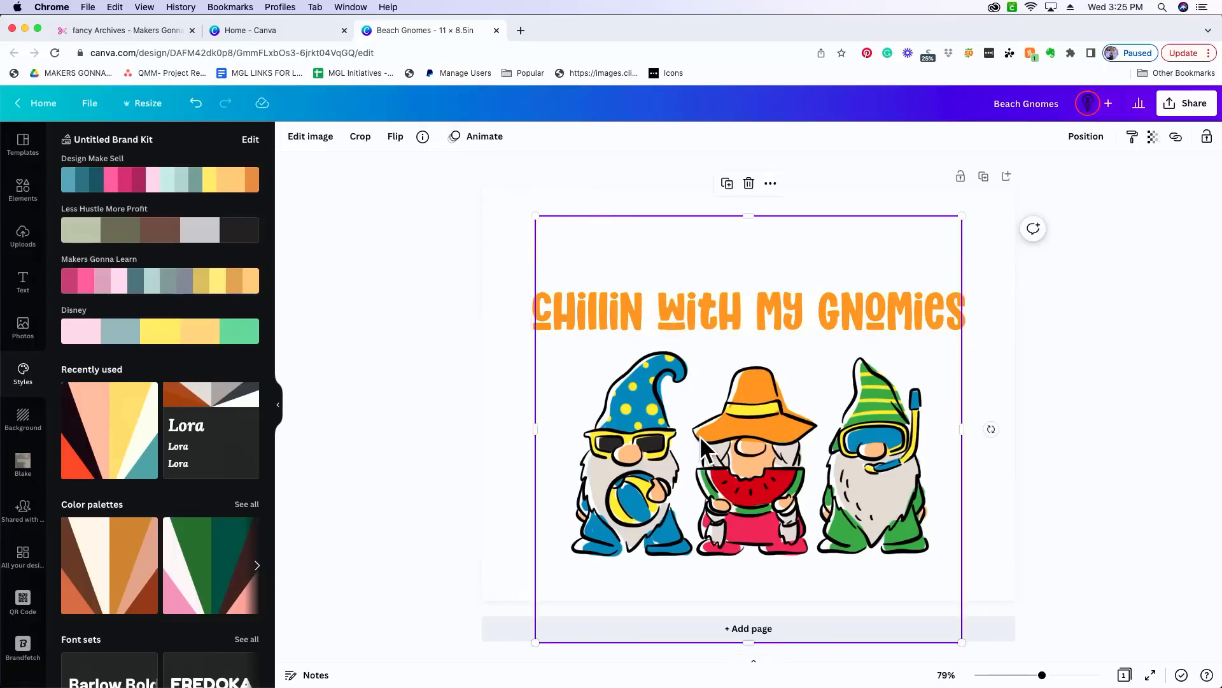
click(576, 318)
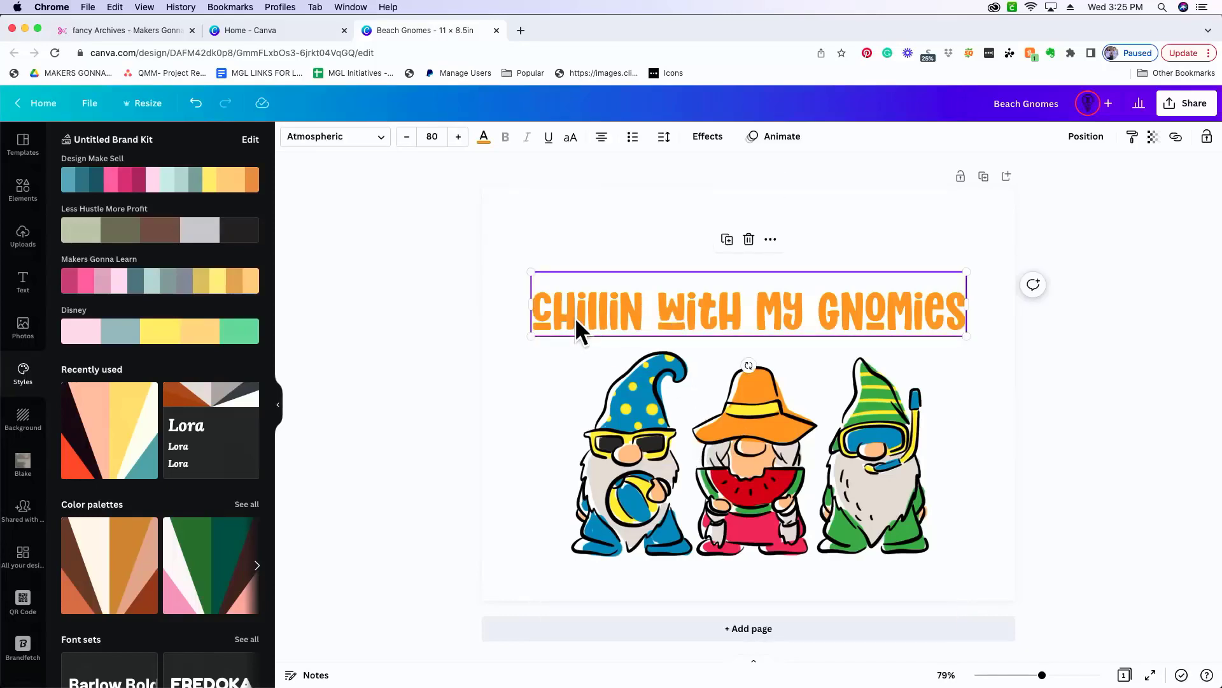
click(663, 416)
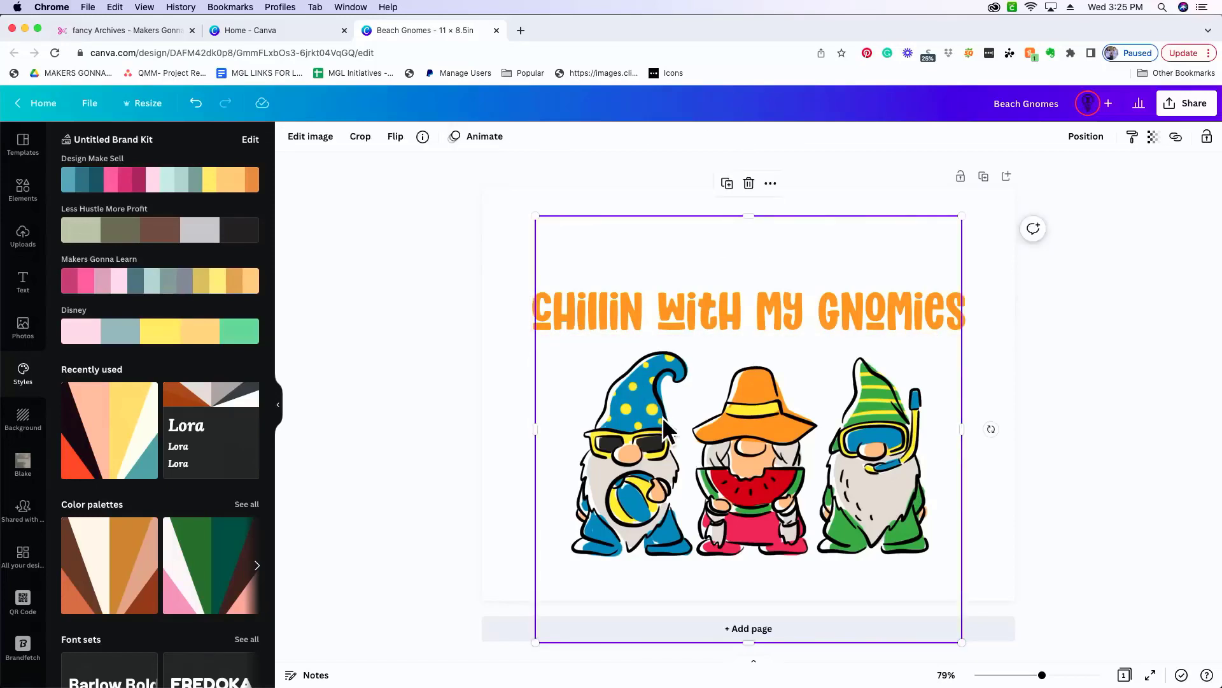
Download the finished Beach Gnomes design as a PNG at size 1
click(508, 348)
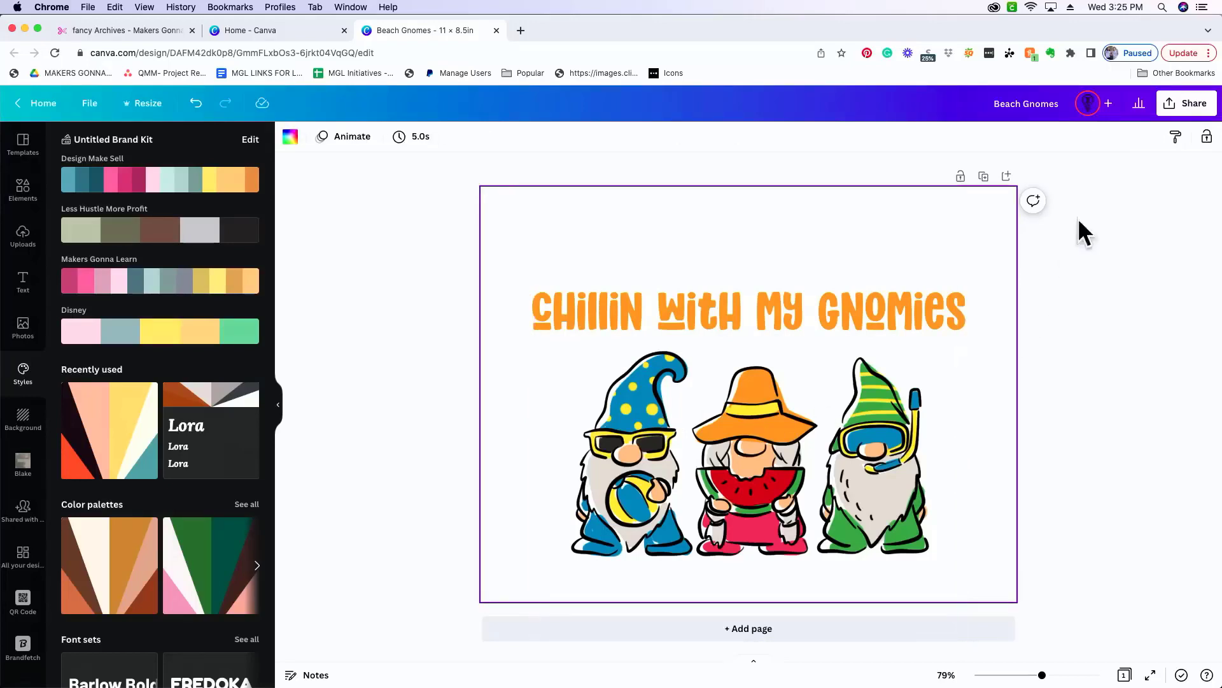
click(1192, 105)
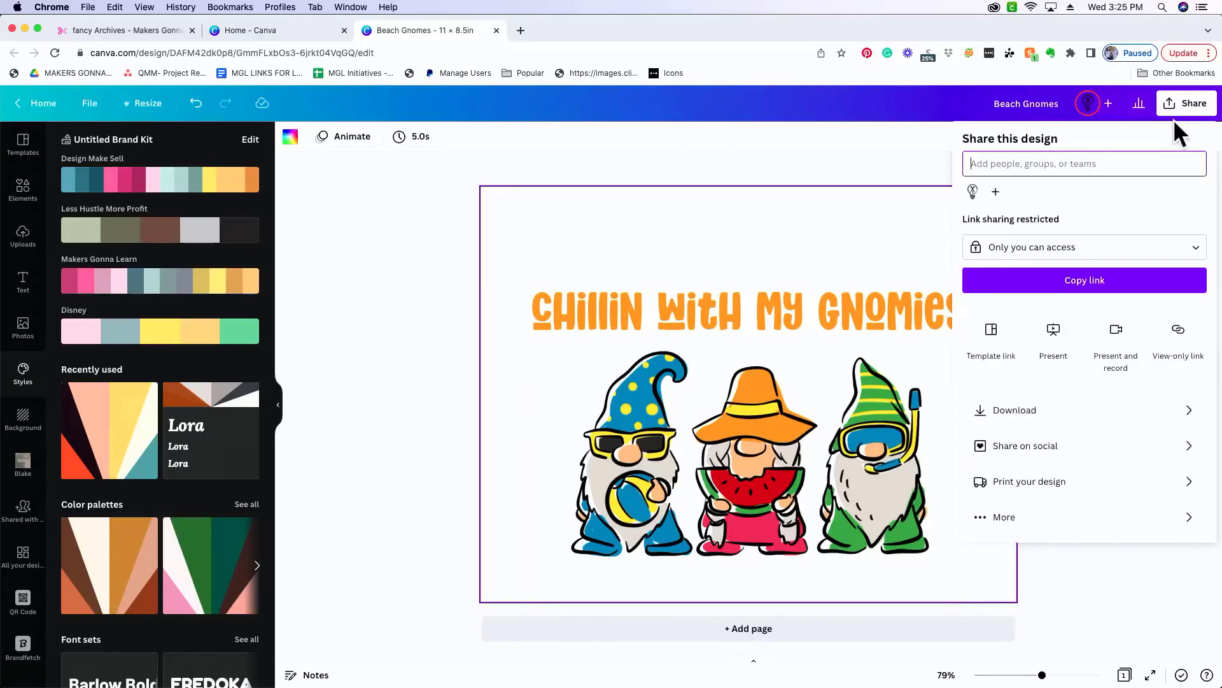
click(1023, 403)
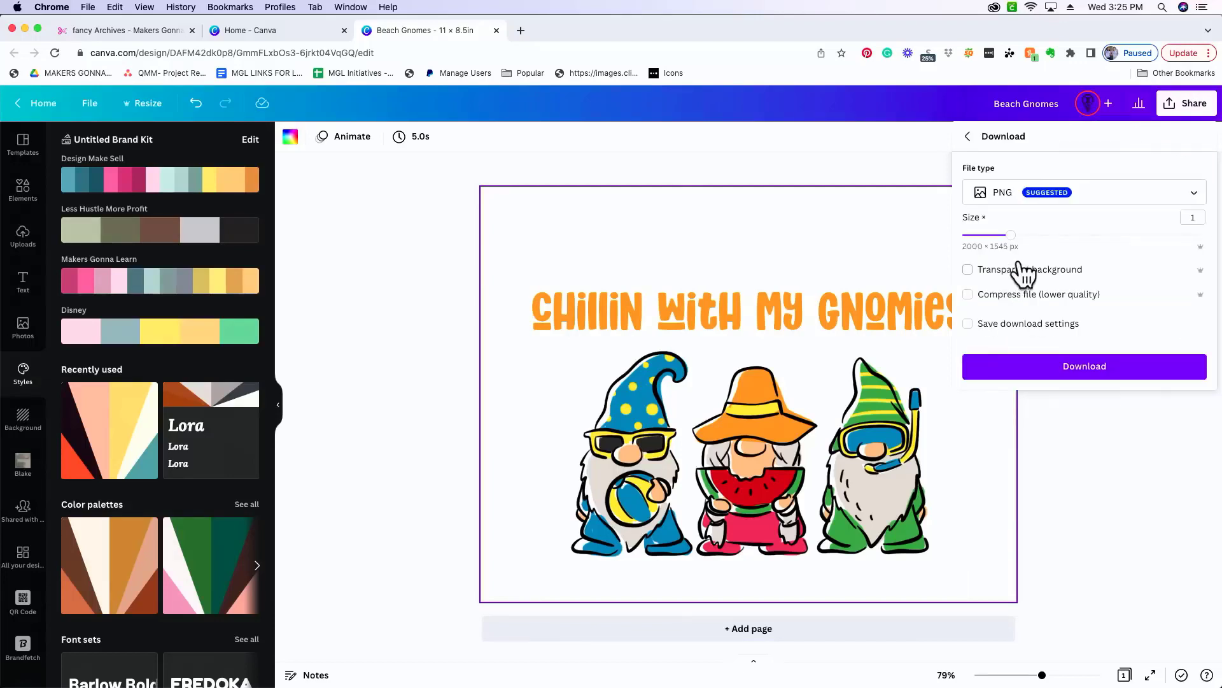
click(1065, 371)
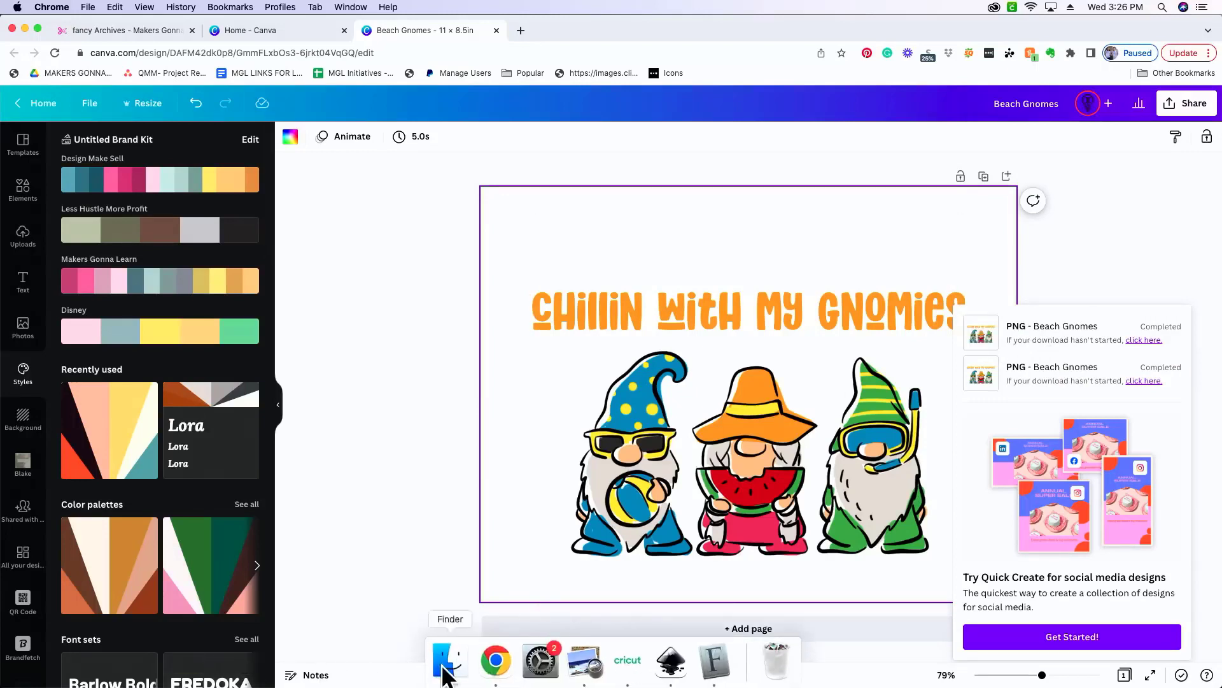
Switch to Finder, search this Mac for "beach gnome", and open Beach Gnomes (1).png in Preview
click(449, 666)
click(917, 150)
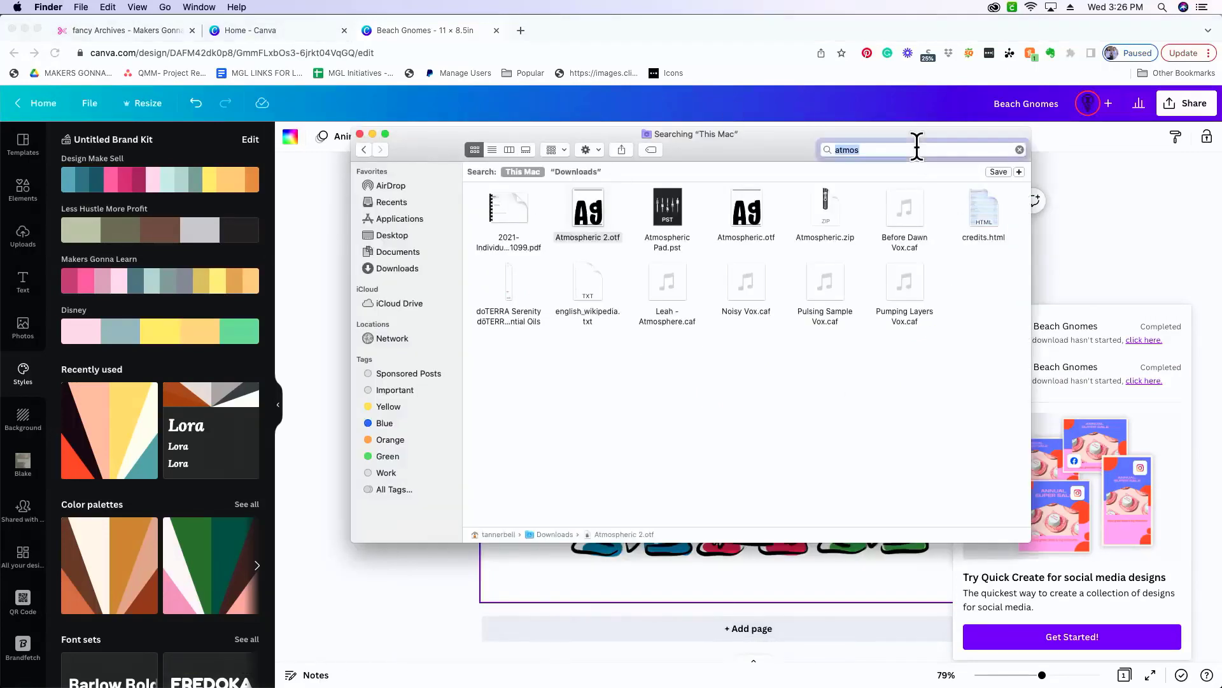
text(beach gnome)
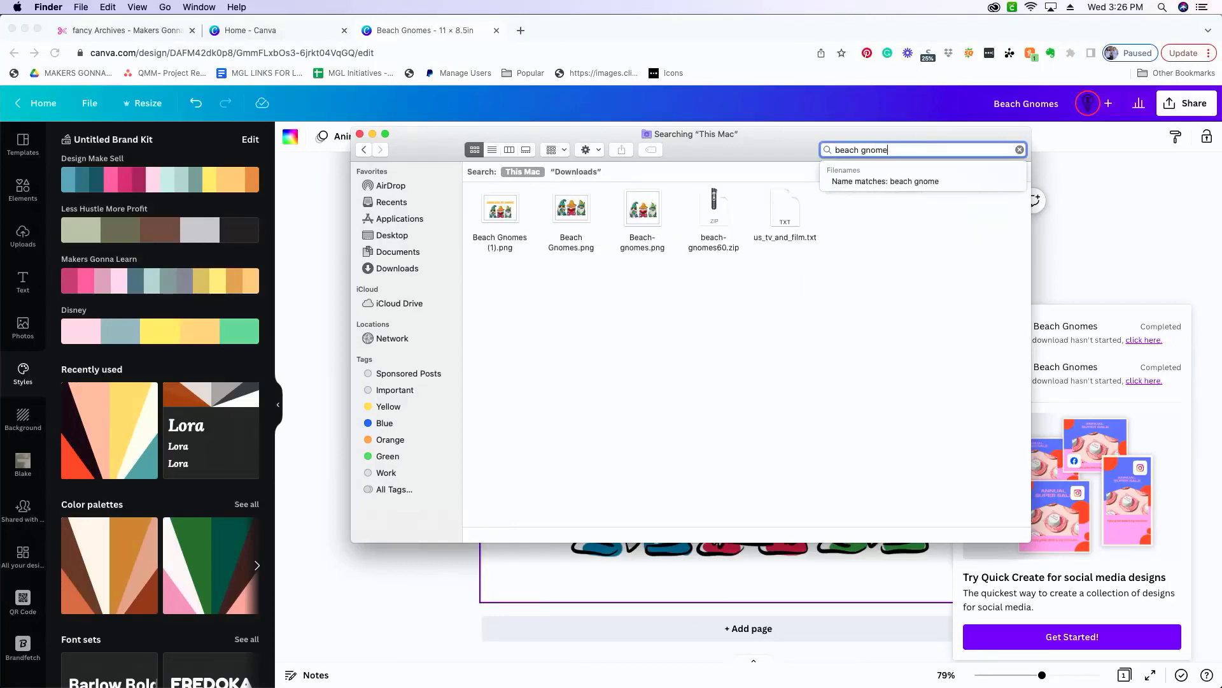
double_click(502, 201)
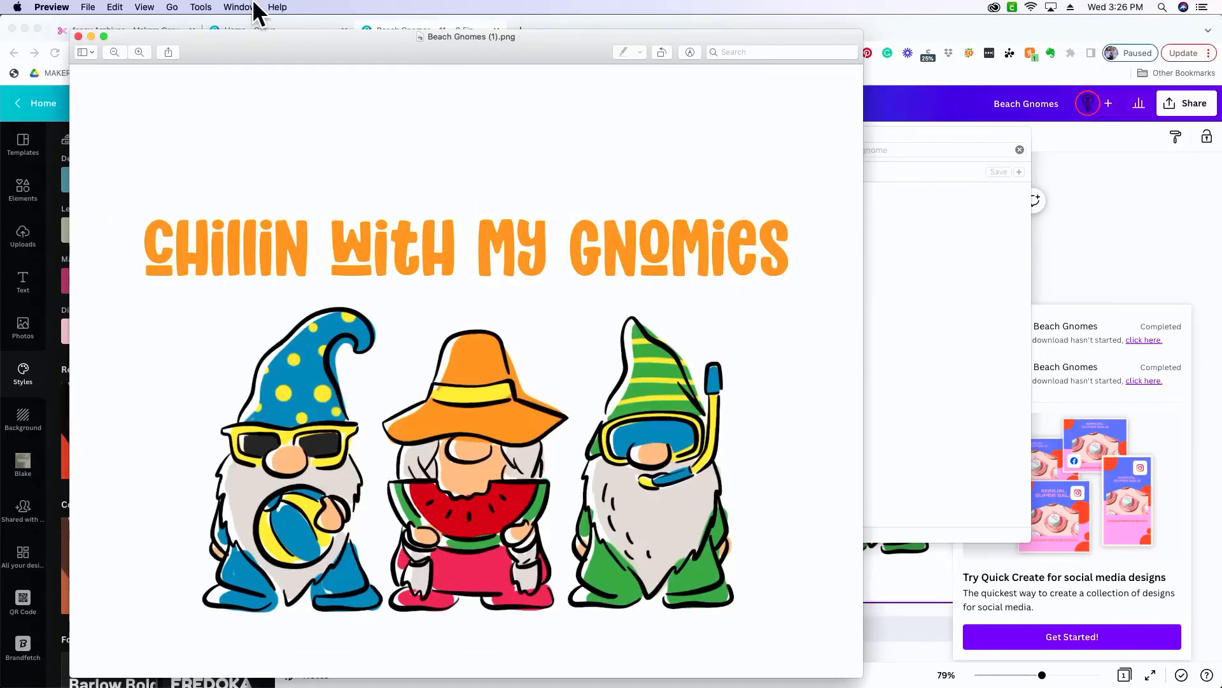
Flip the Beach Gnomes image horizontally in Preview and start printing it
click(246, 6)
mouse_move(211, 10)
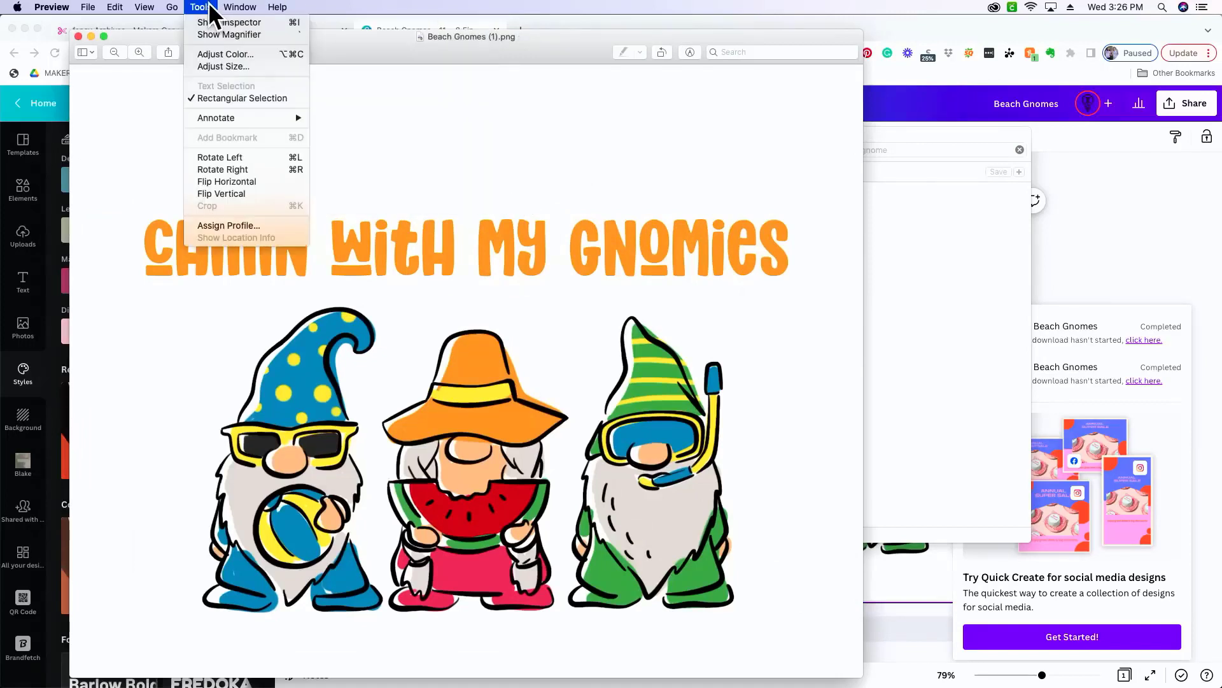
click(258, 181)
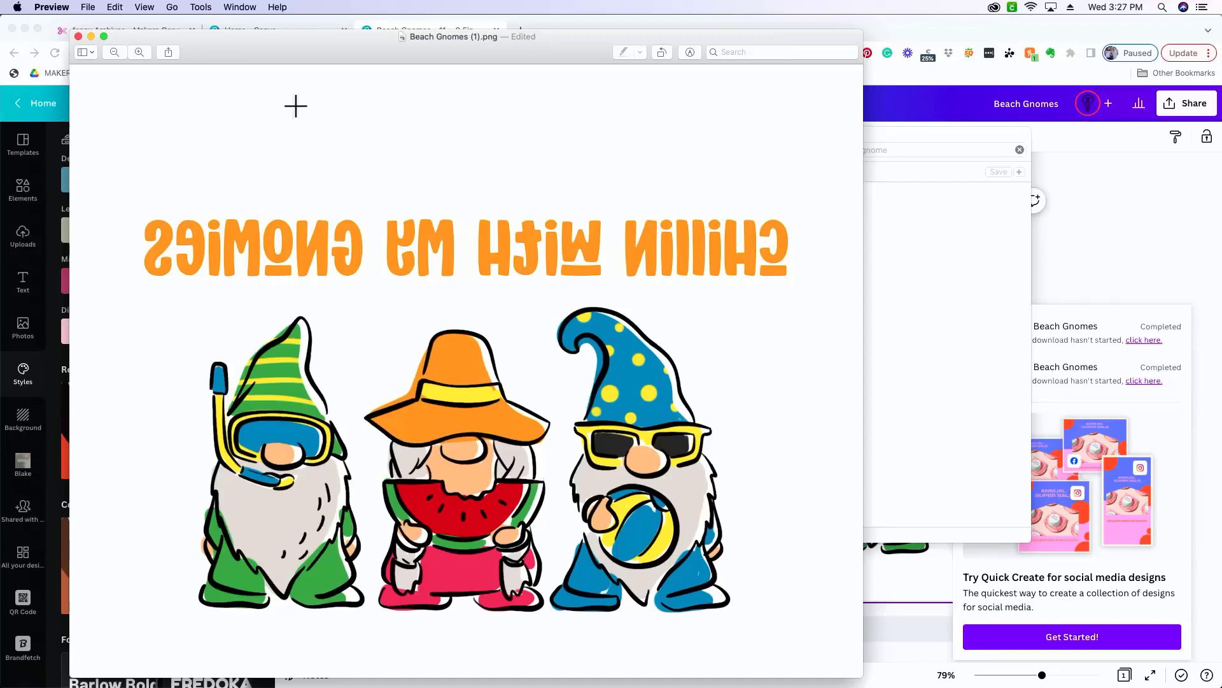
click(88, 7)
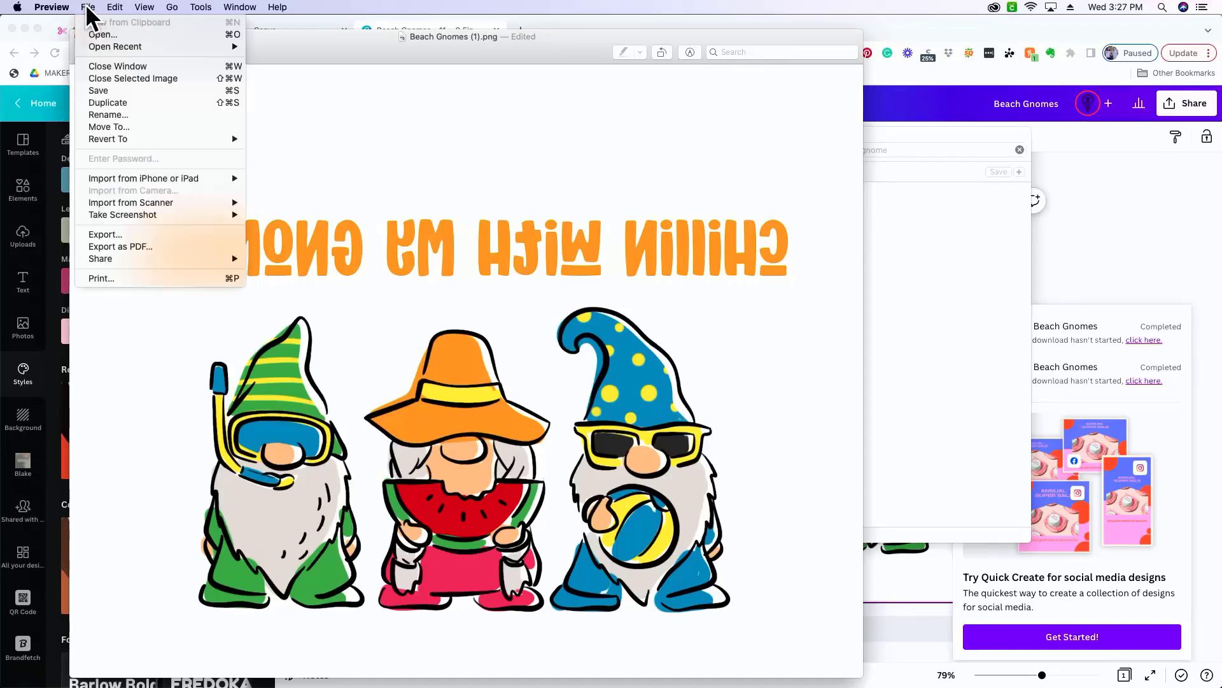
click(132, 278)
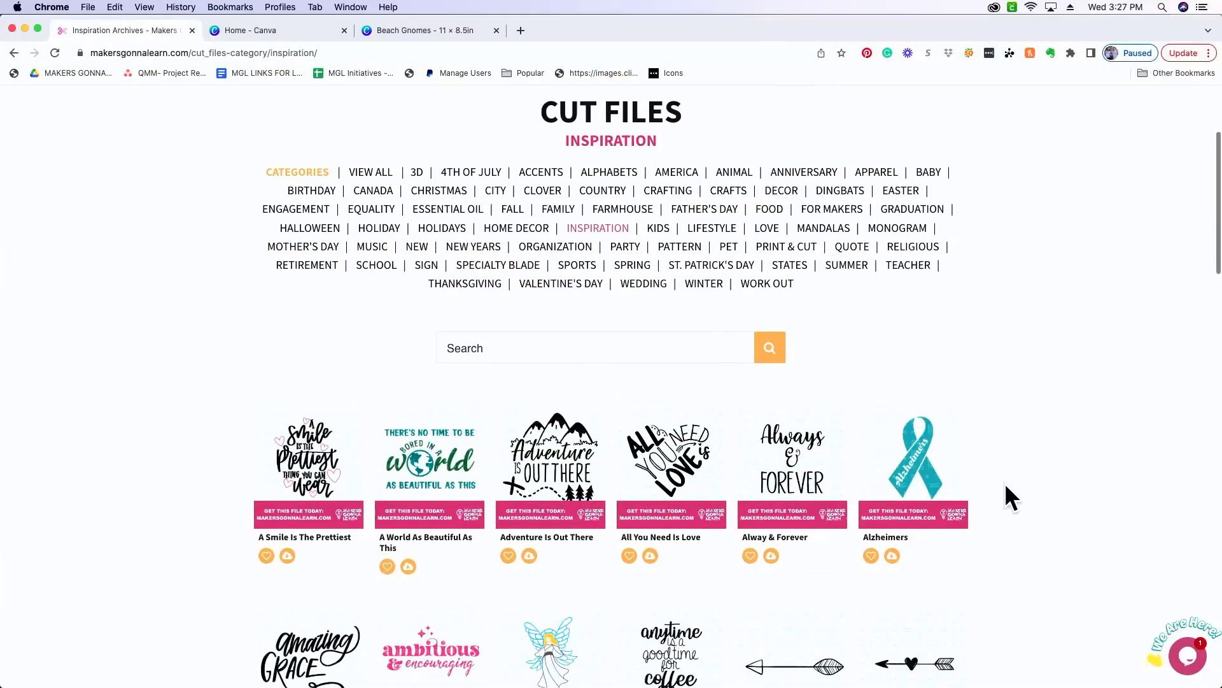
Download the Autism In Puzzle Pieces file from the Inspiration cut files, unzip it, and open the extracted folder
scroll(1006, 487, down, 3)
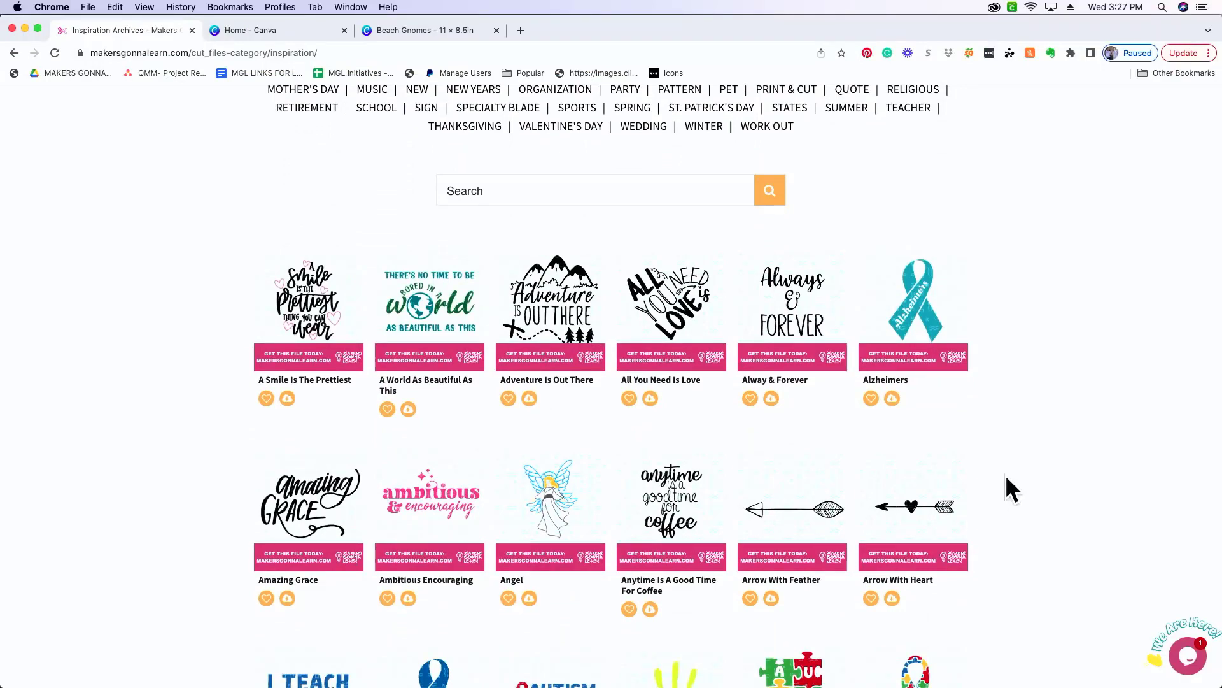
scroll(1009, 475, down, 1)
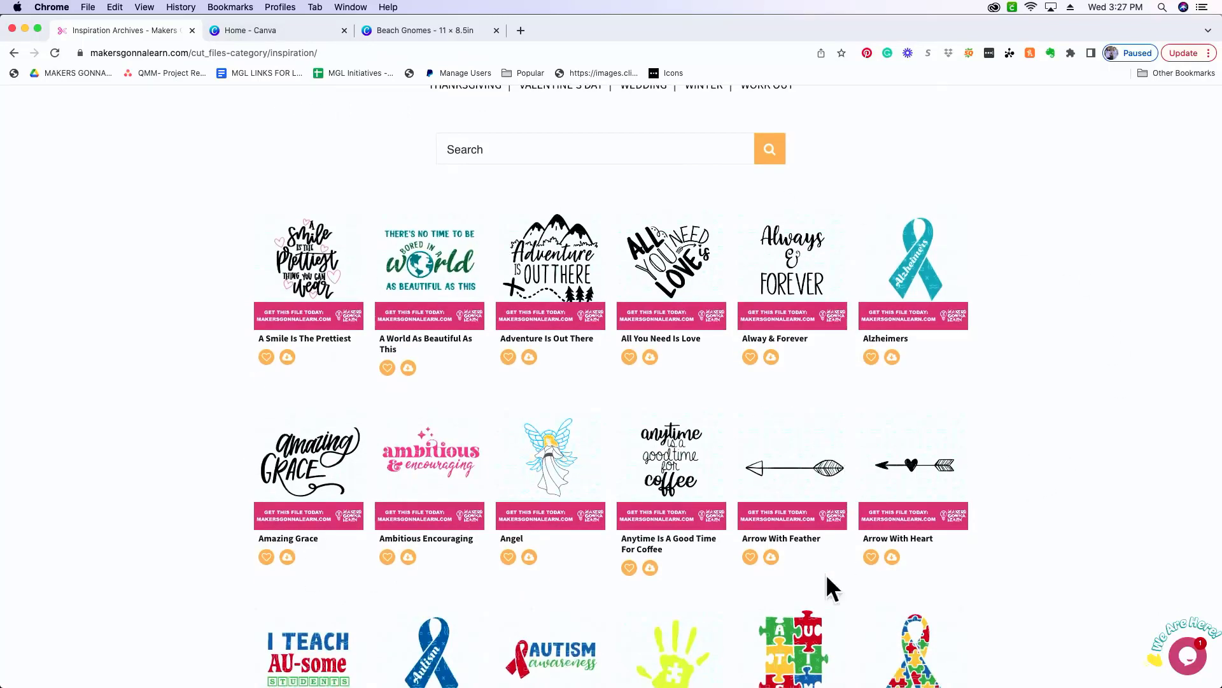
scroll(376, 552, down, 3)
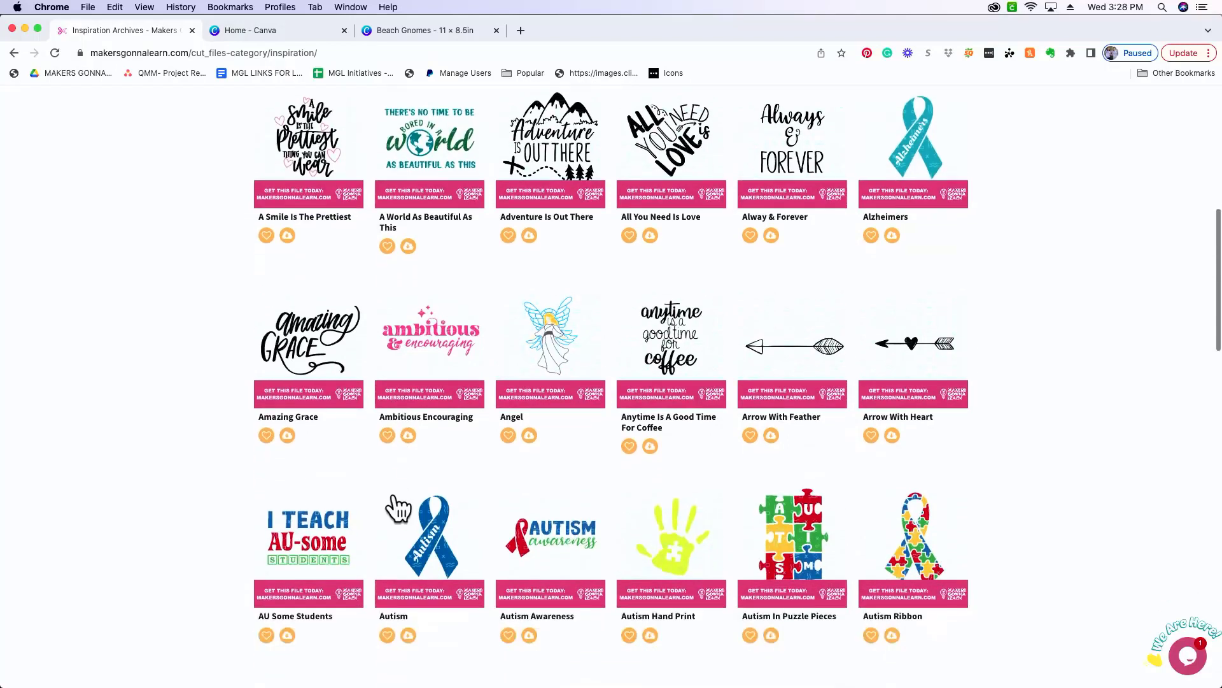
scroll(394, 503, down, 1)
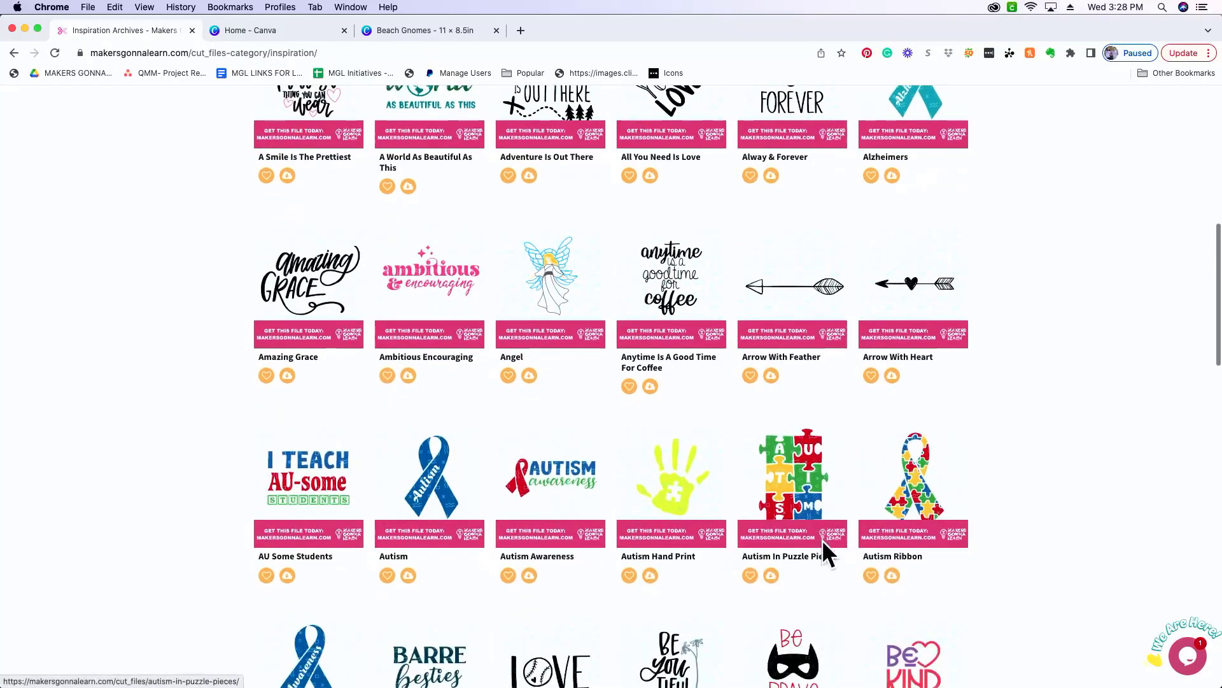
click(771, 575)
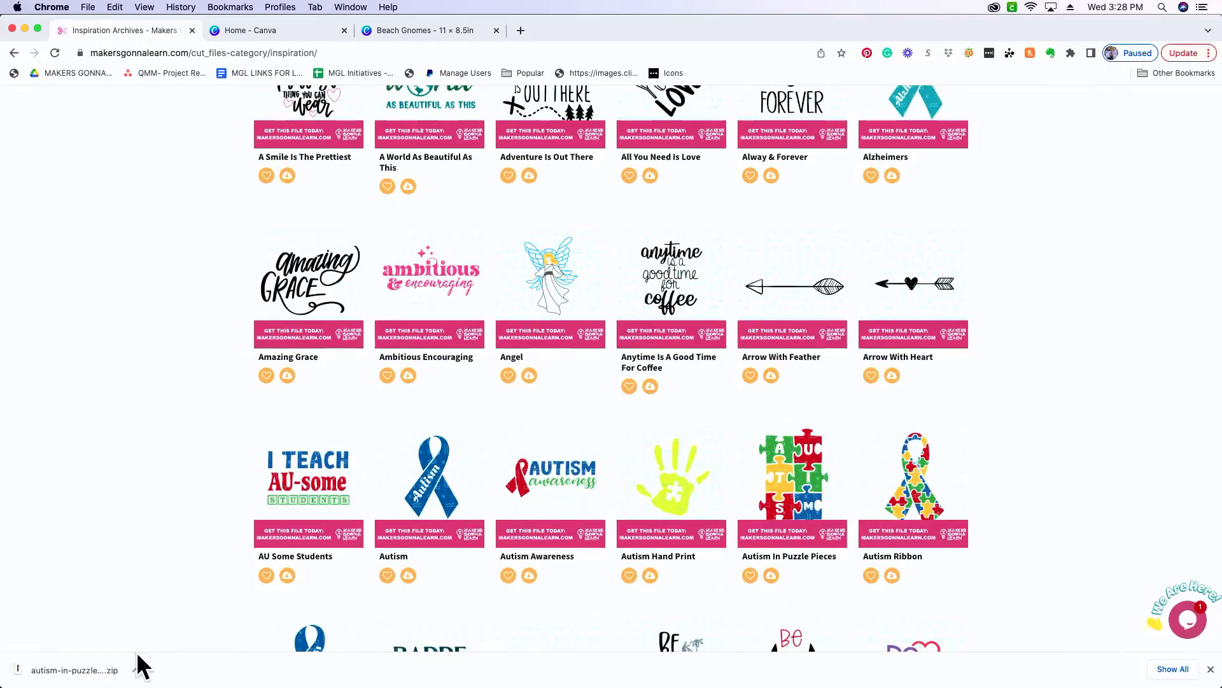
click(95, 672)
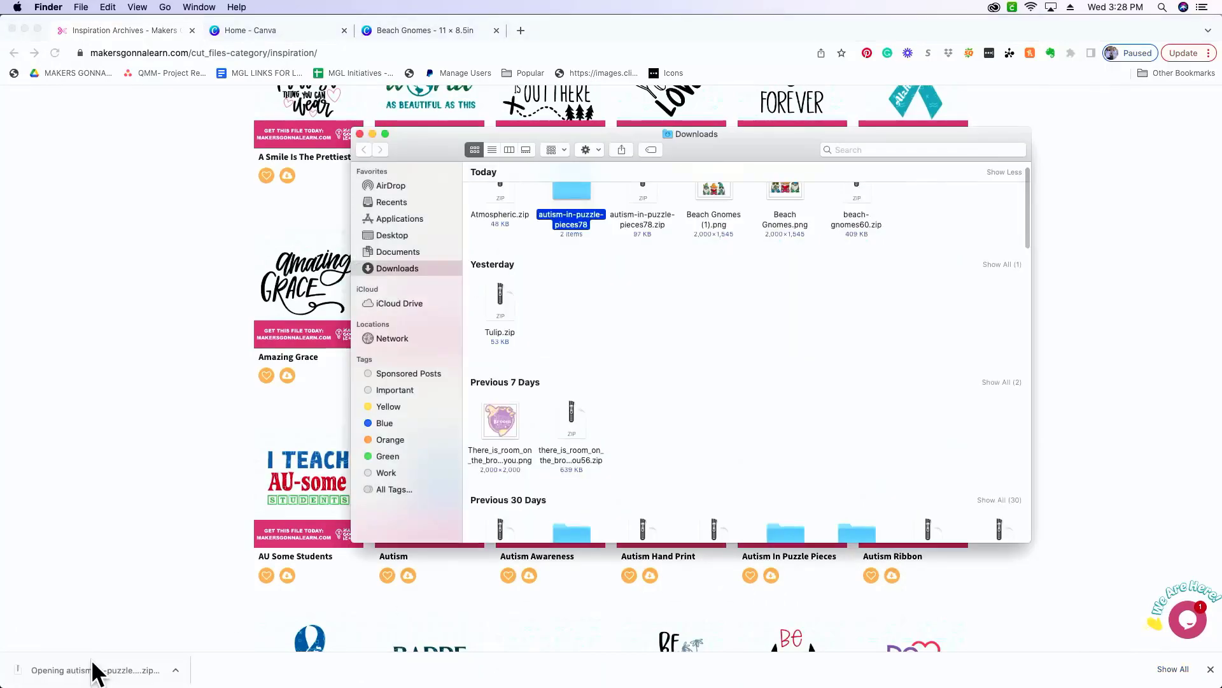
double_click(578, 193)
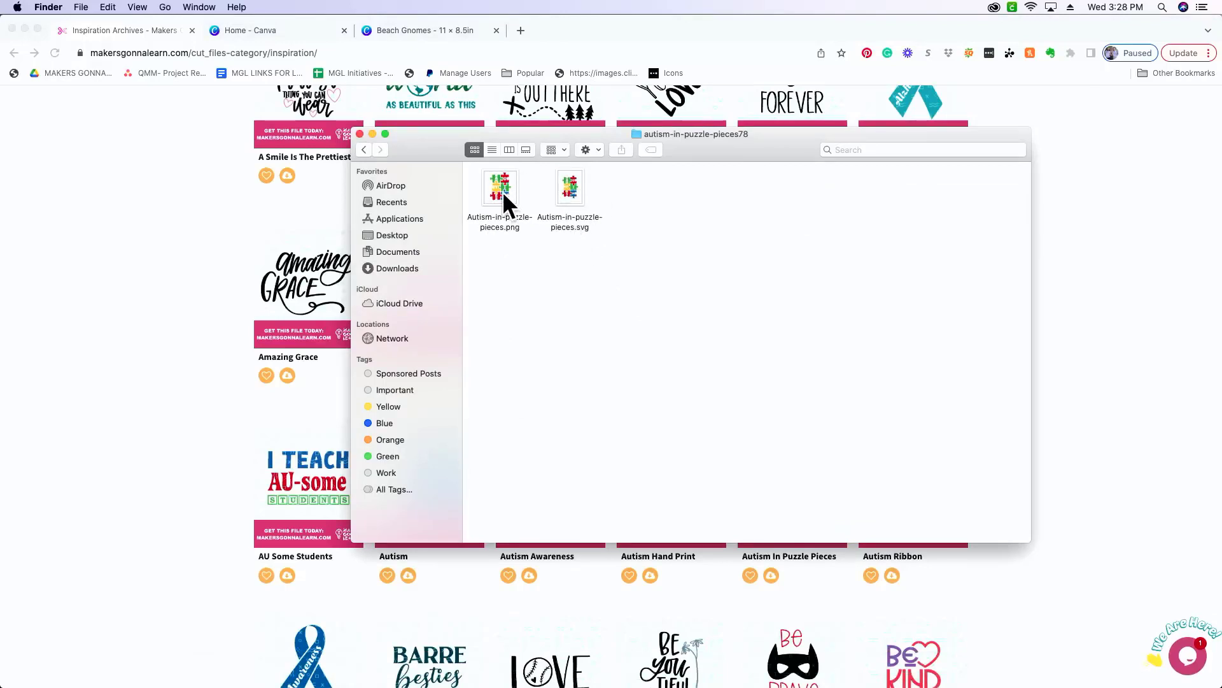
Add Autism-in-puzzle-pieces.png from the Finder folder to the blank page of the Canva design
drag(743, 143, 931, 33)
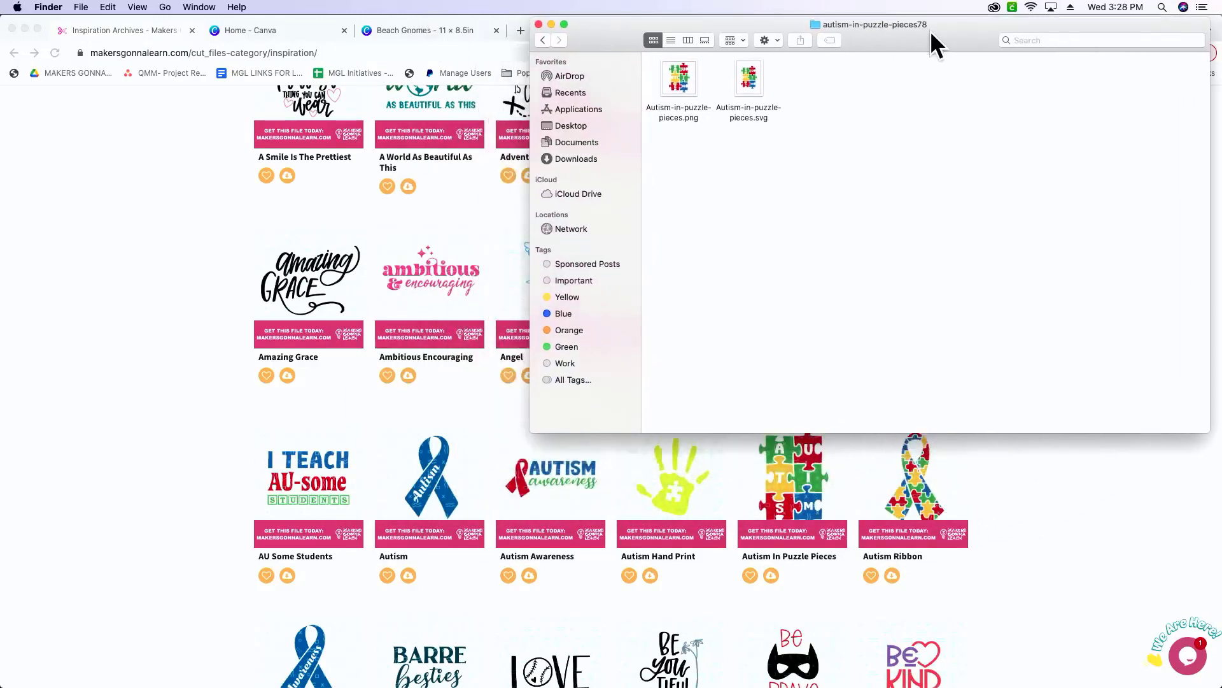
click(427, 31)
drag(713, 28, 707, 123)
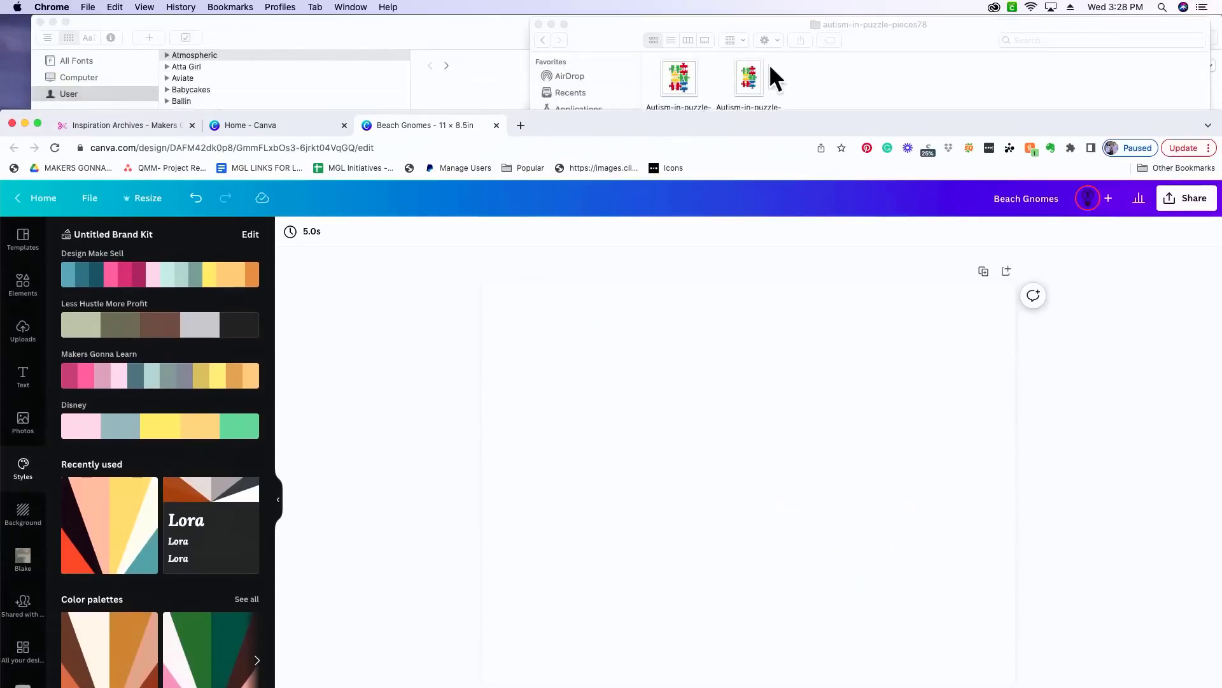
click(921, 42)
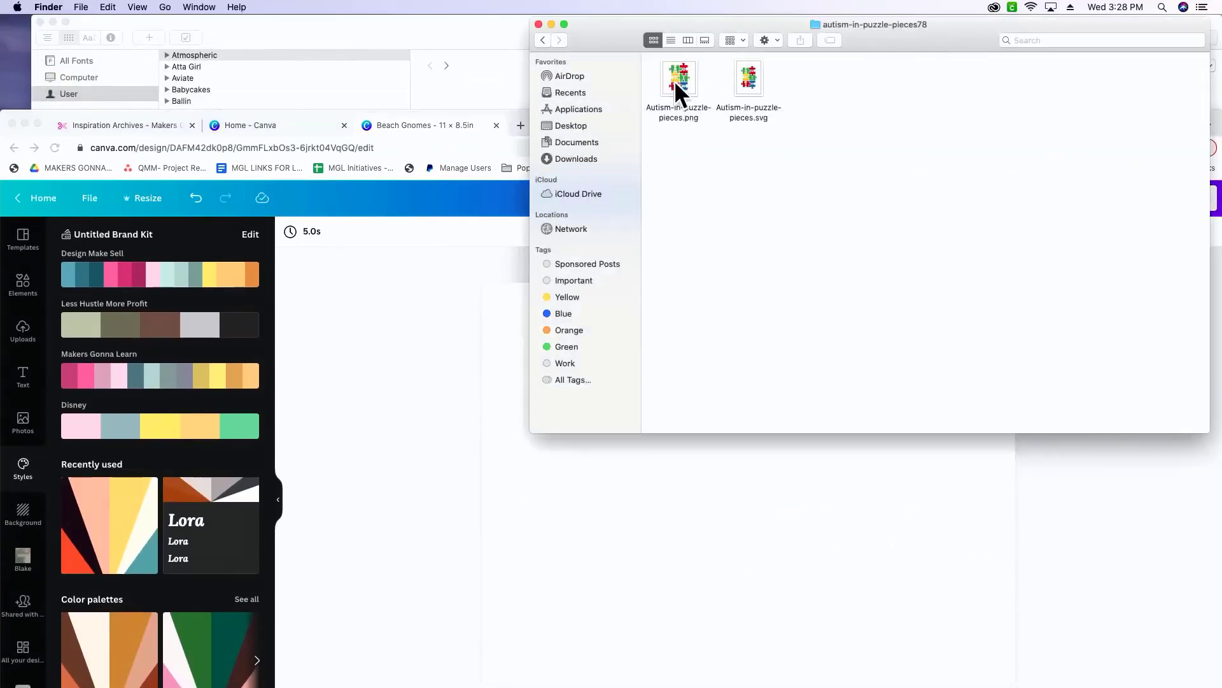
drag(684, 70, 554, 506)
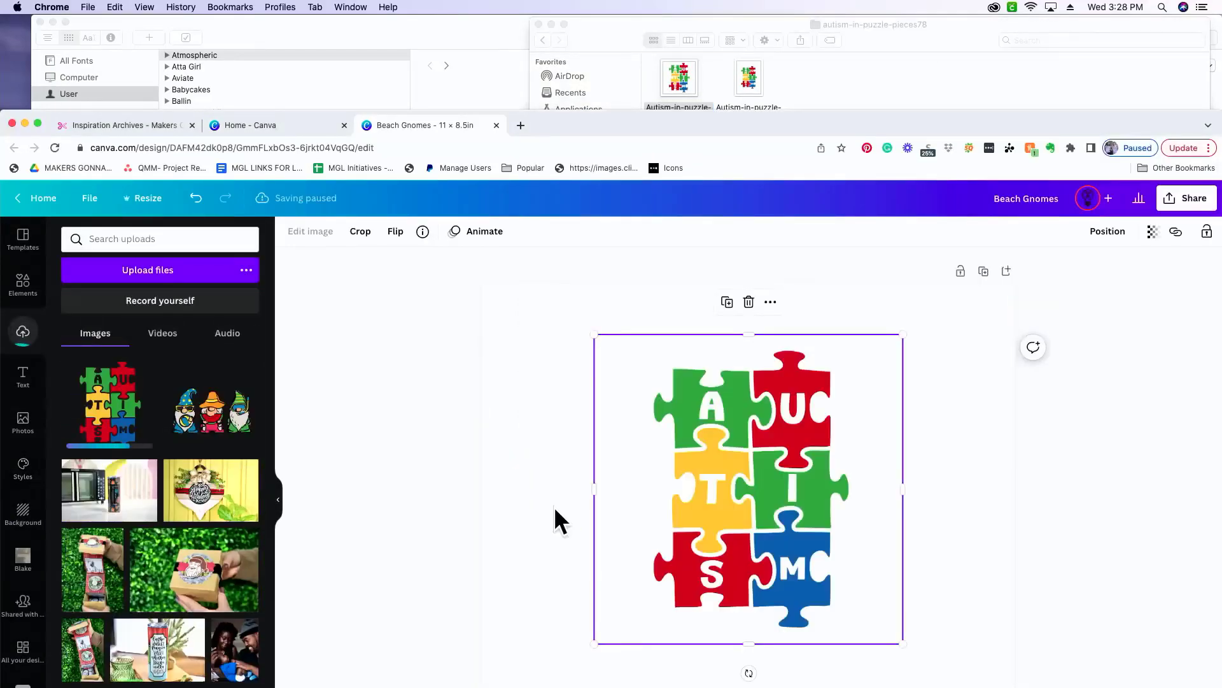
drag(685, 115, 692, 23)
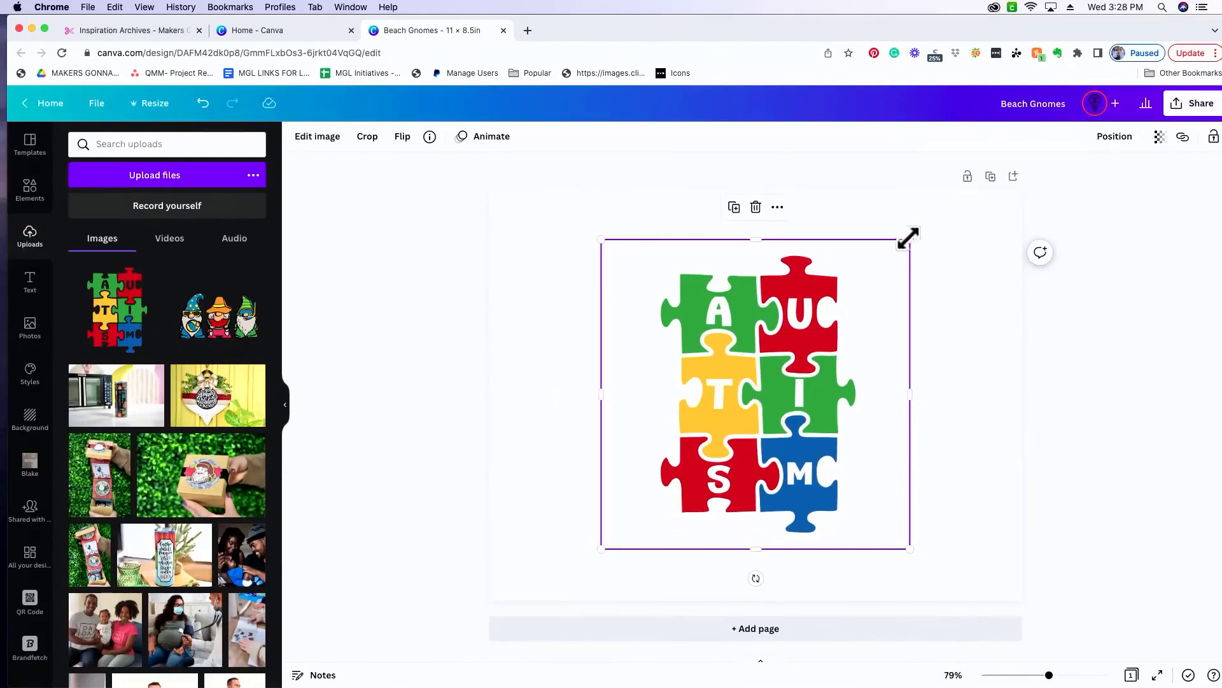
Enlarge the autism puzzle image so the artwork nearly fills the page height
drag(908, 238, 965, 184)
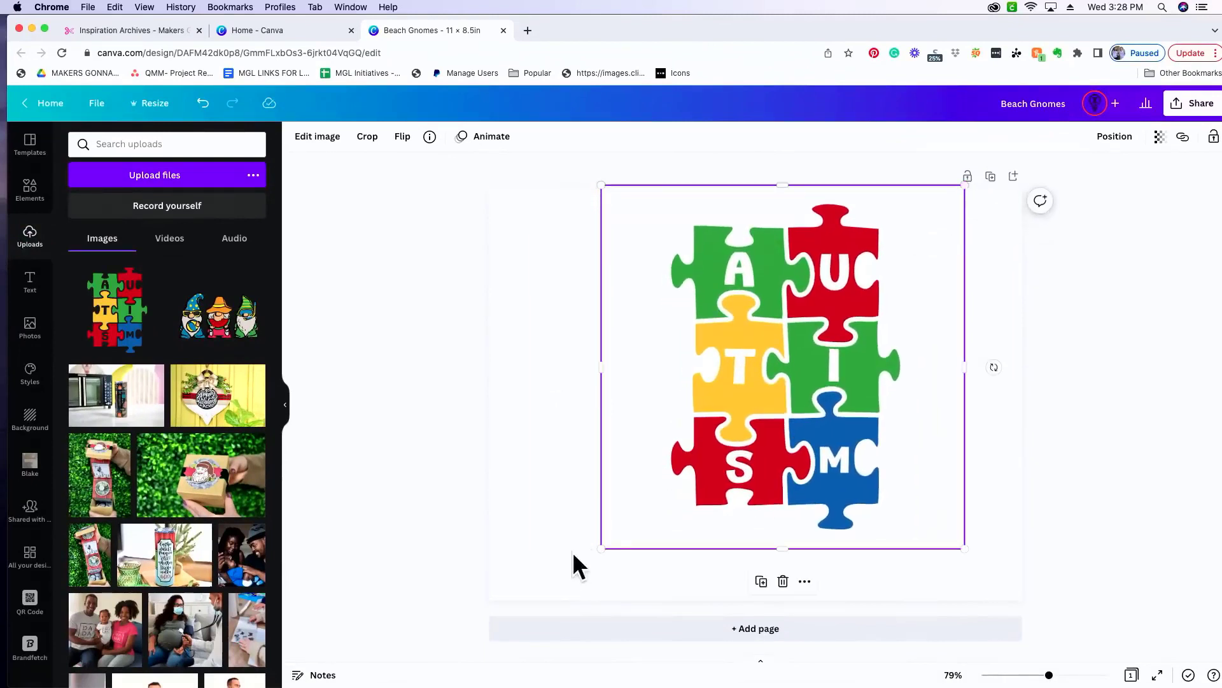
drag(602, 547, 533, 613)
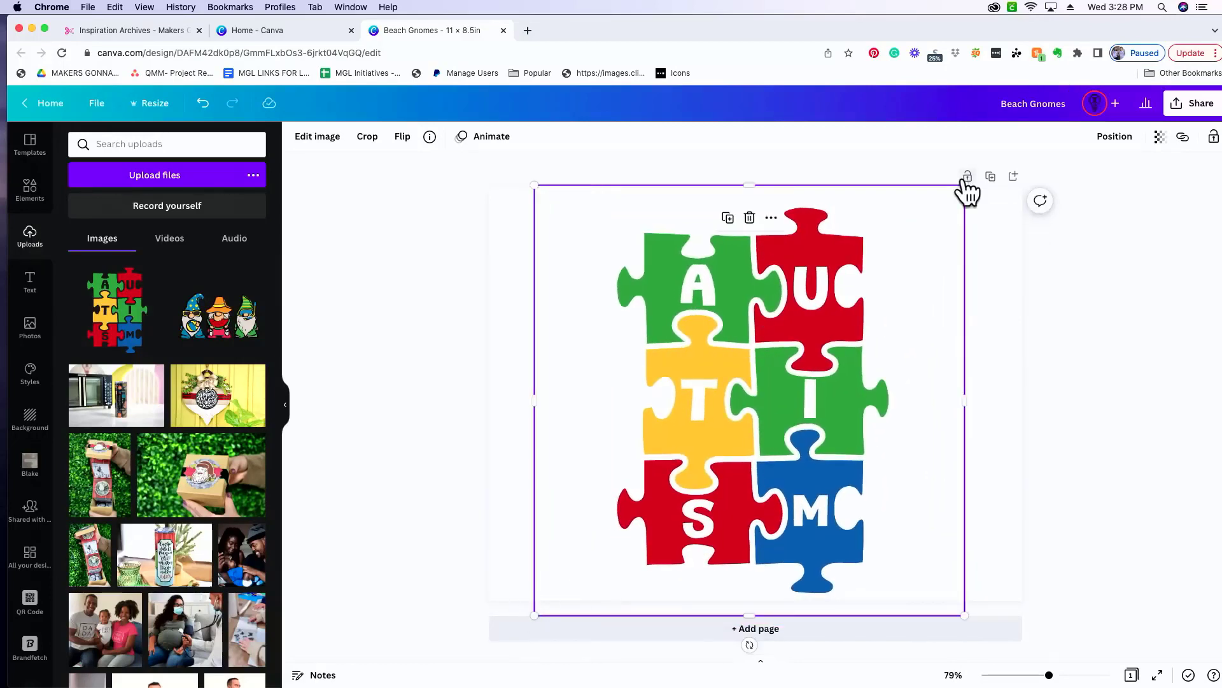
drag(965, 185, 975, 175)
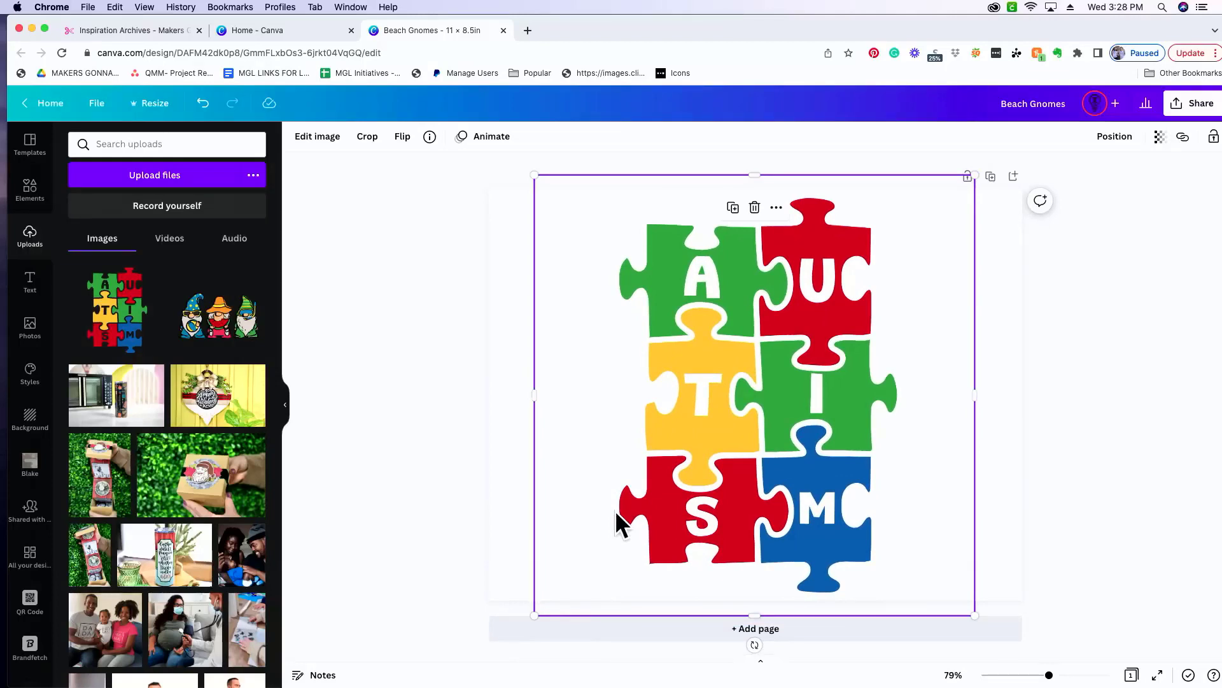
Flip the autism puzzle image horizontally and deselect it
click(402, 147)
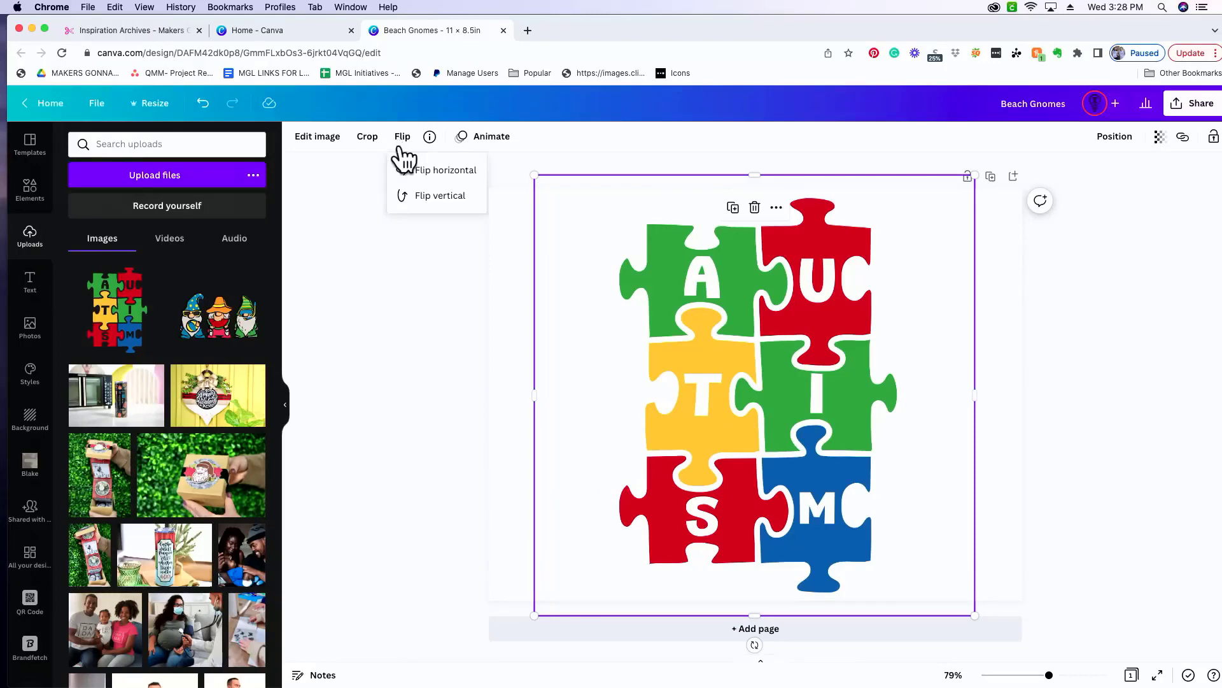
click(406, 175)
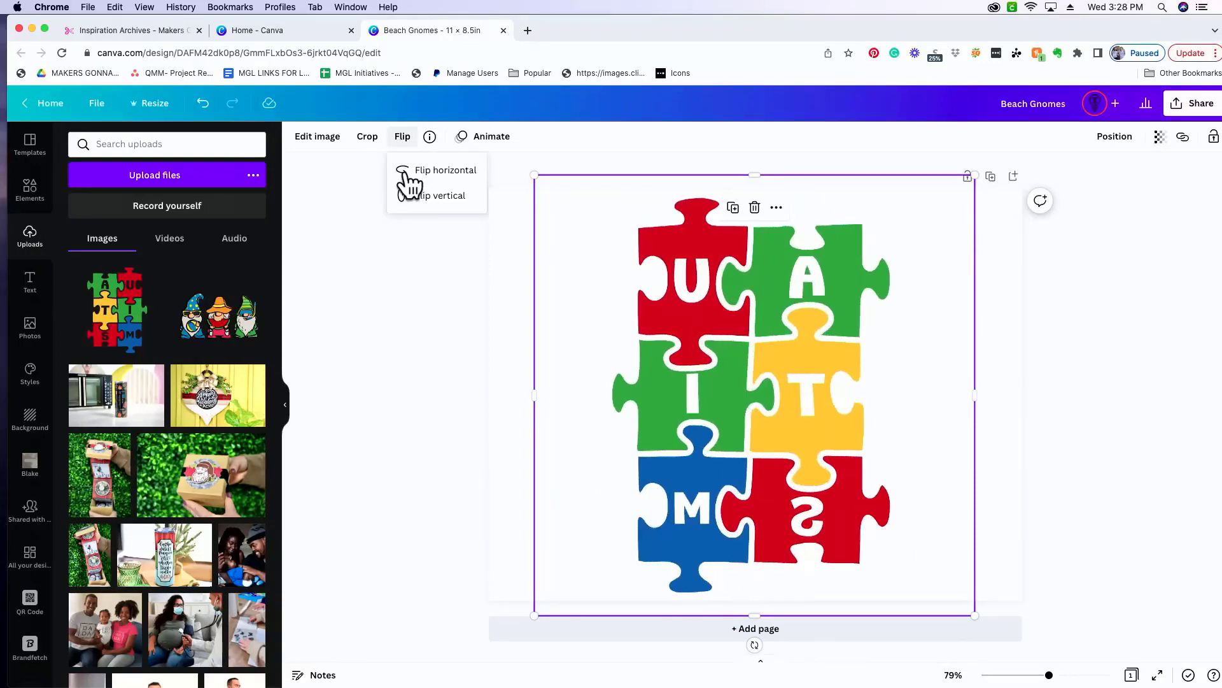
click(454, 366)
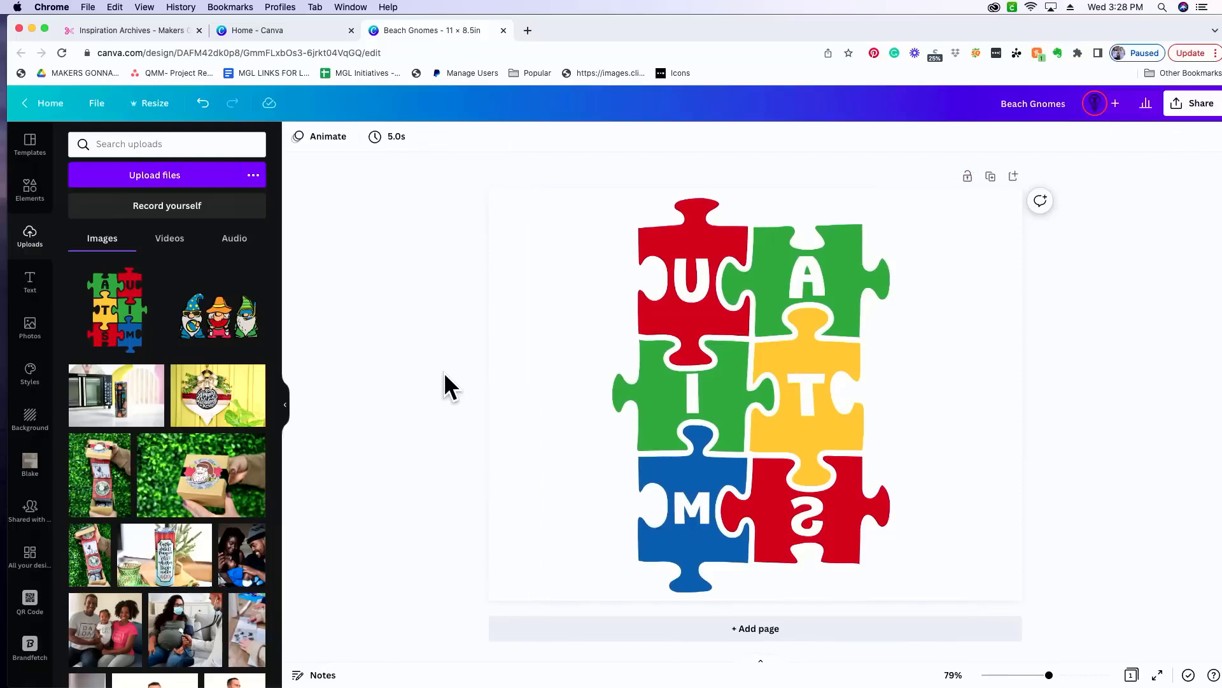
Rename the design as Autism Puzzle
click(1200, 106)
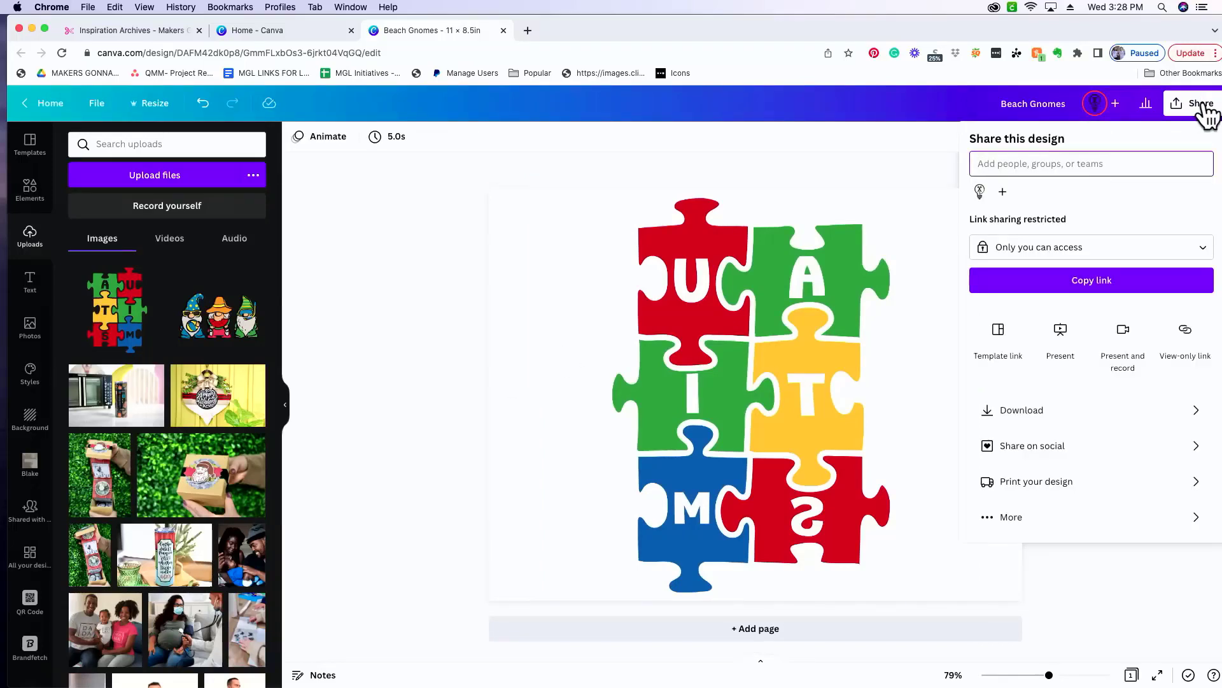
click(1025, 105)
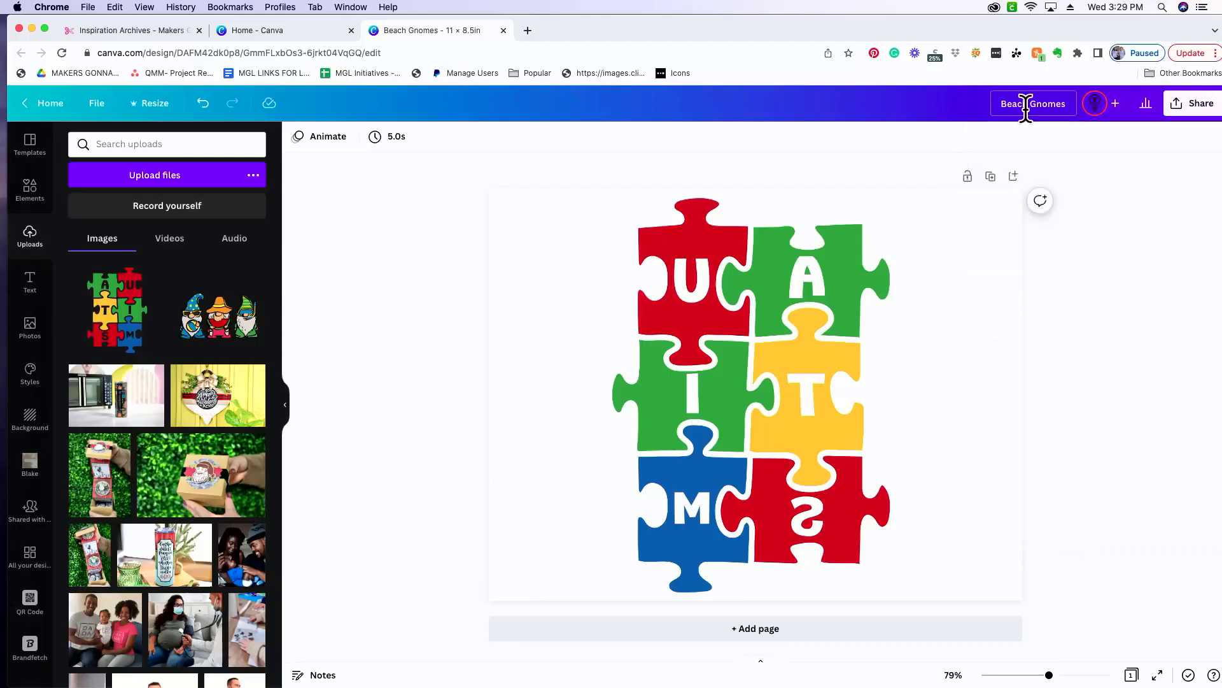
click(1027, 105)
key(Left)
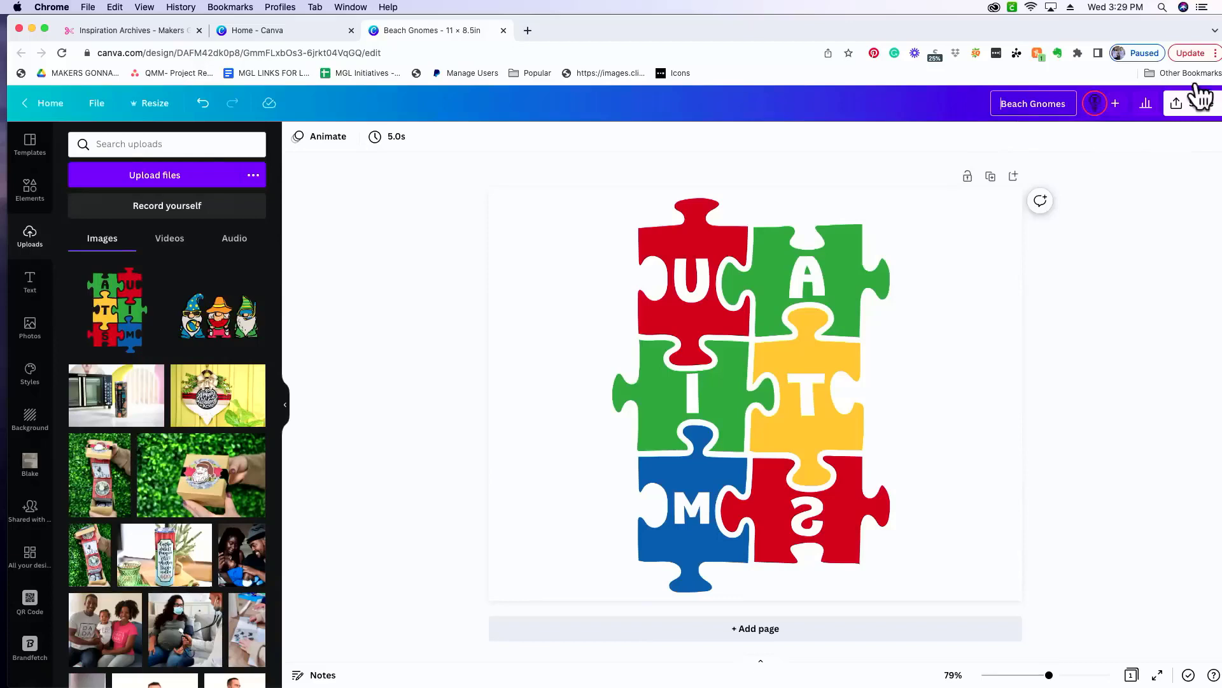
drag(1067, 103, 997, 102)
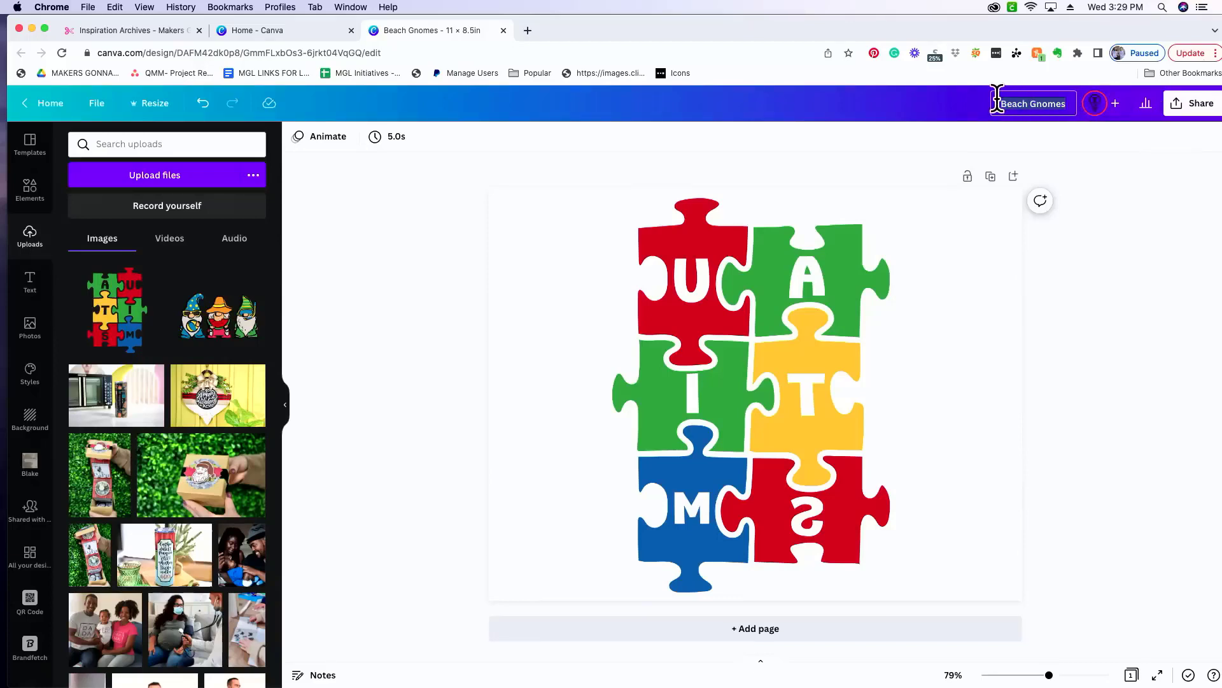
text(Autism P)
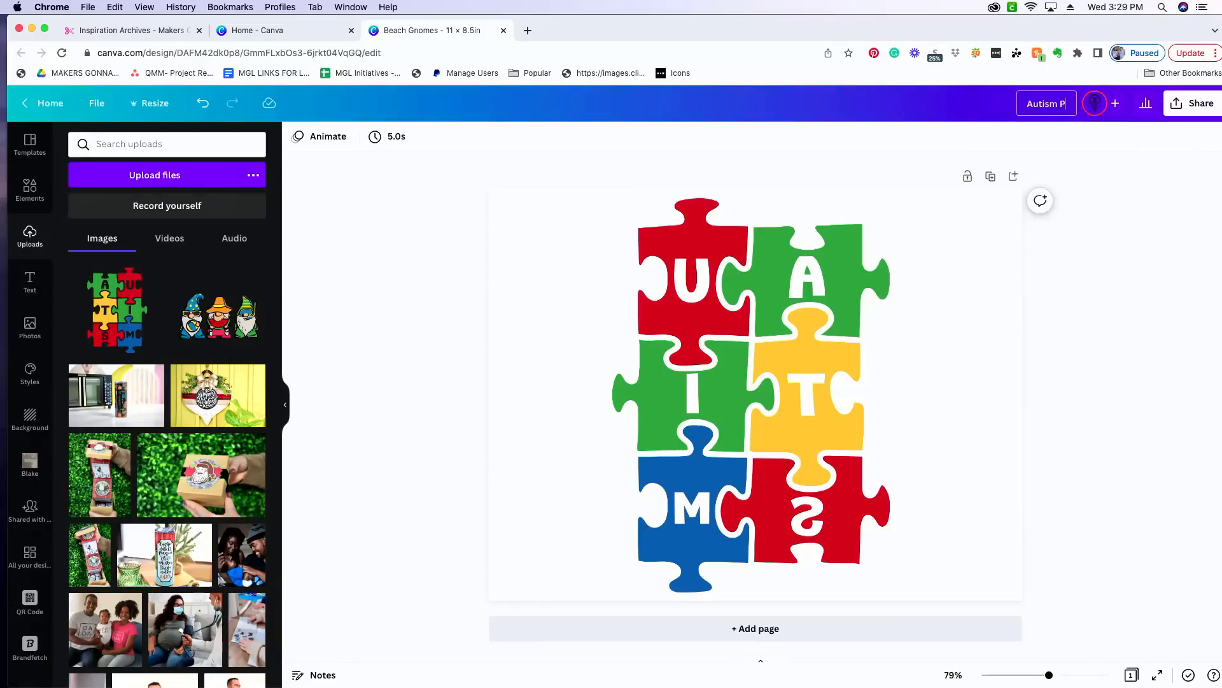
text(uzzle)
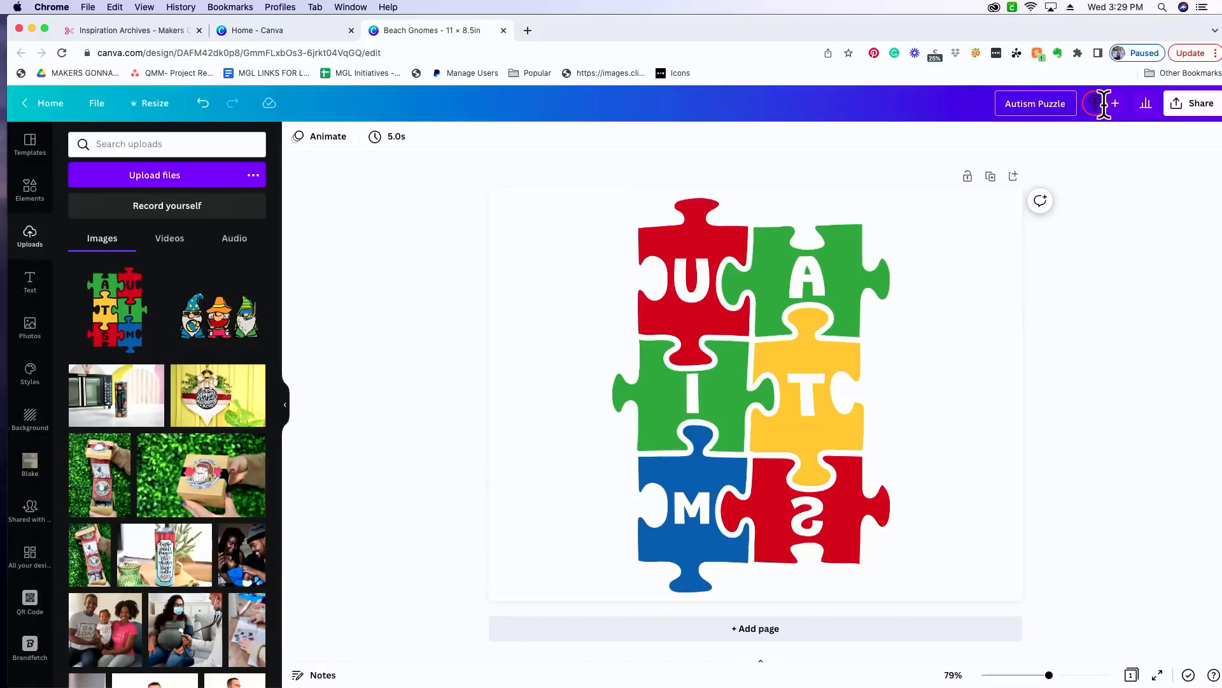
Download the Autism Puzzle design as a PNG
click(1196, 105)
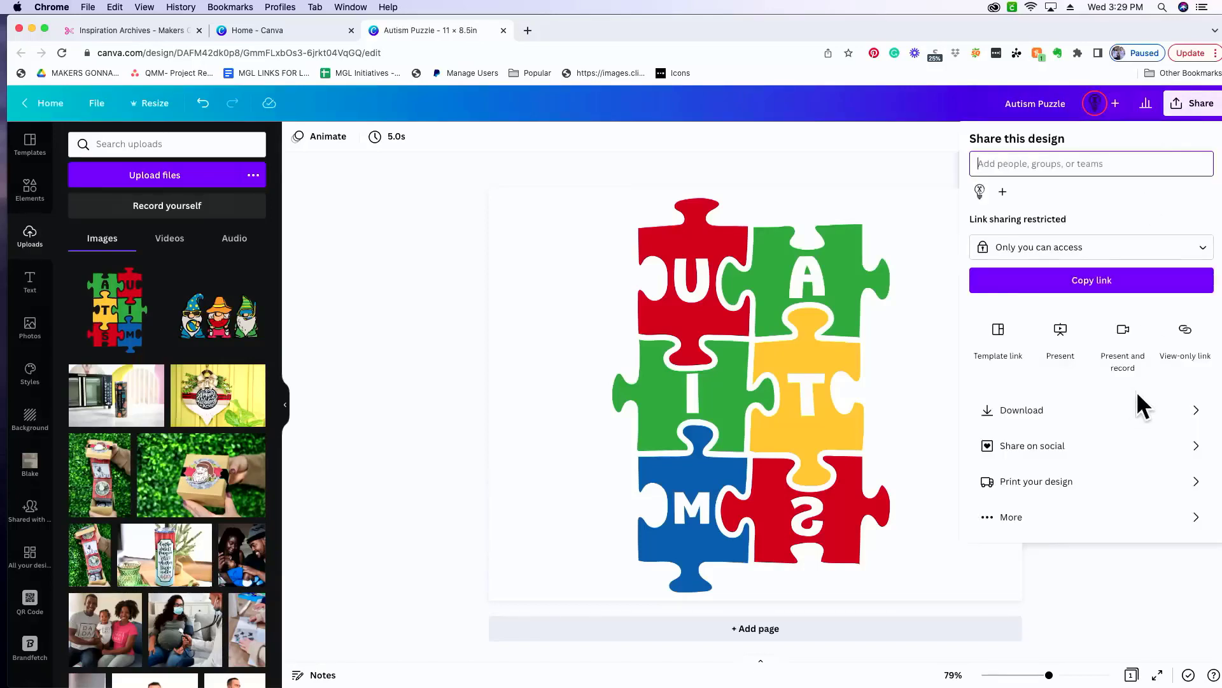
click(1140, 411)
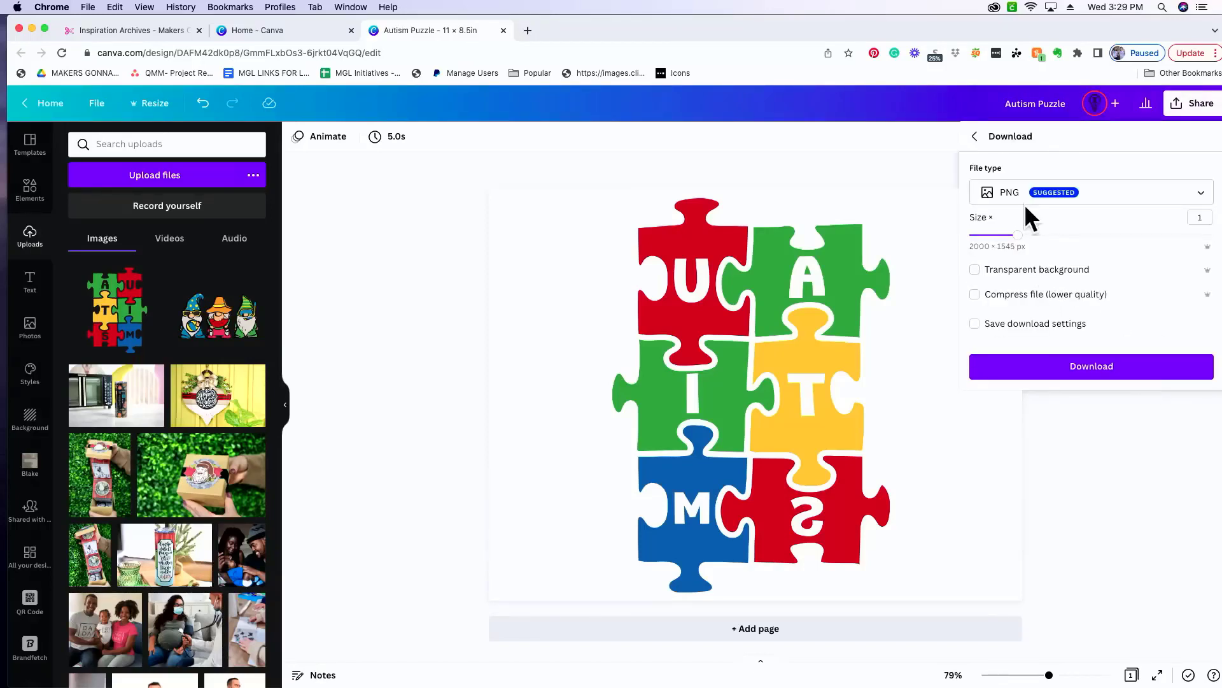
click(1073, 376)
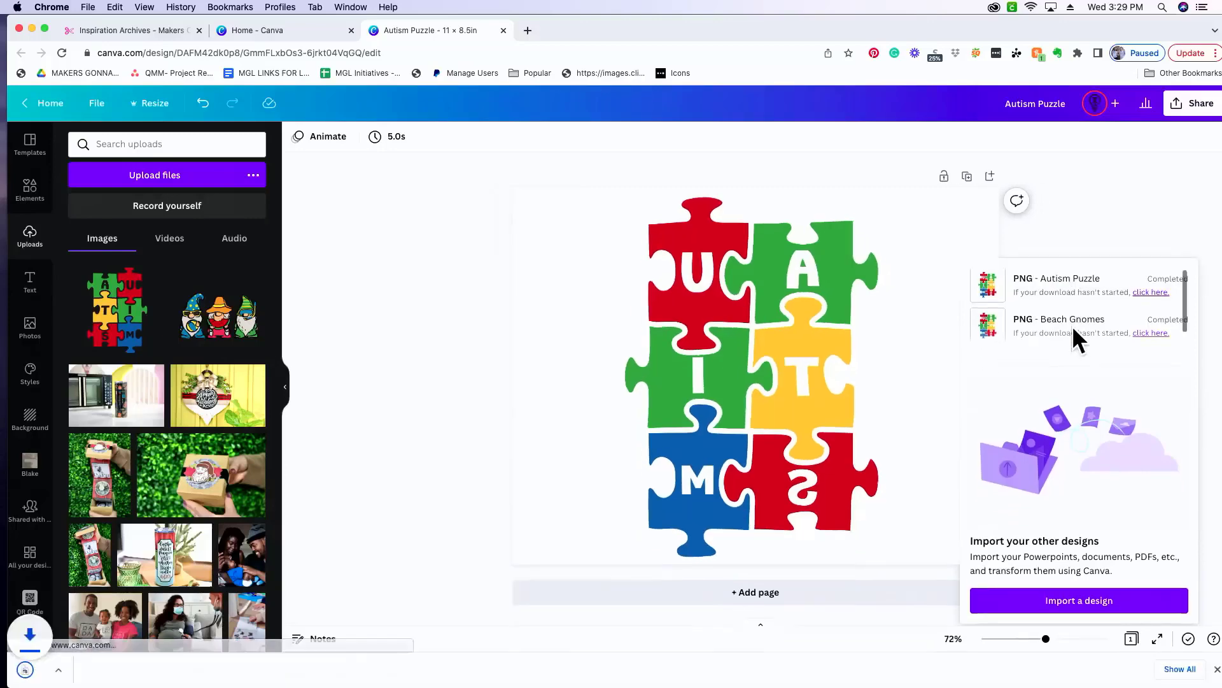
Open the downloaded Autism Puzzle.png in Preview and start printing it
click(77, 667)
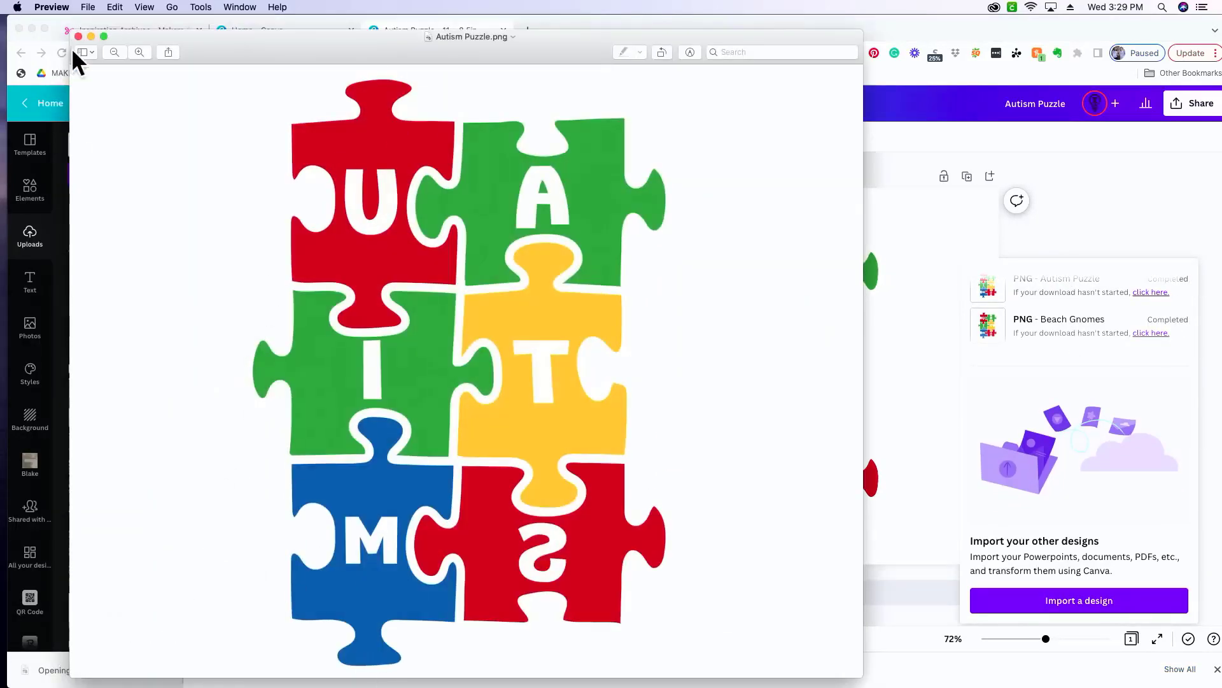
click(89, 7)
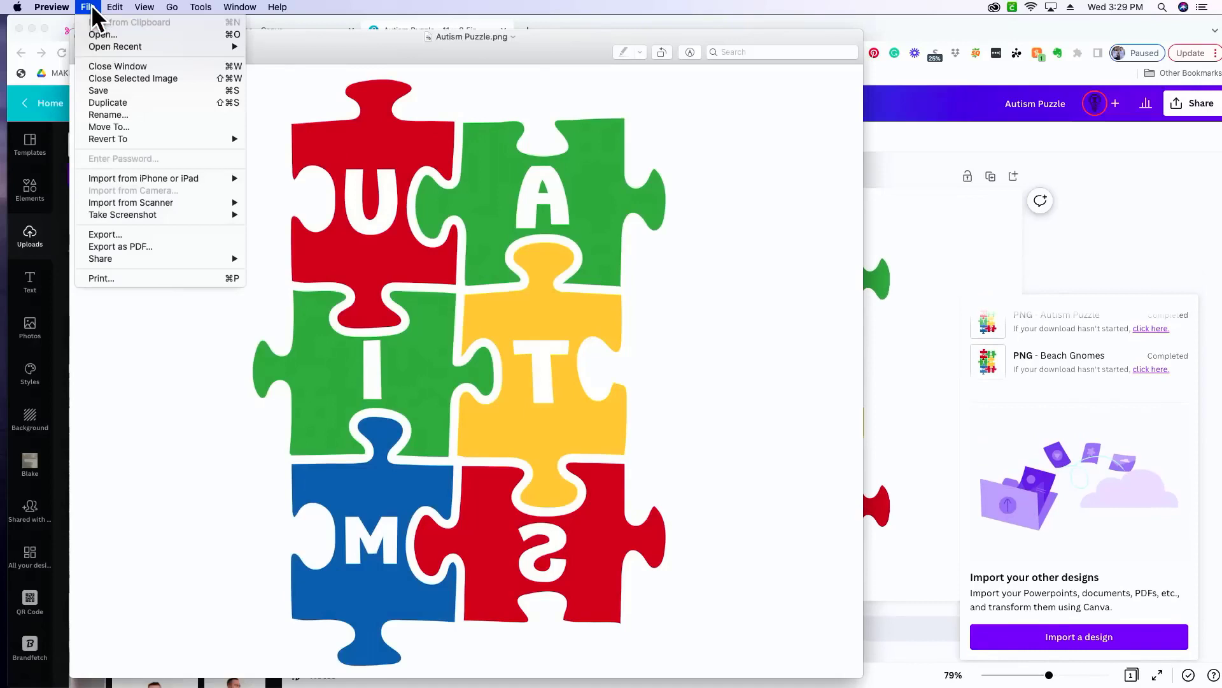
click(121, 278)
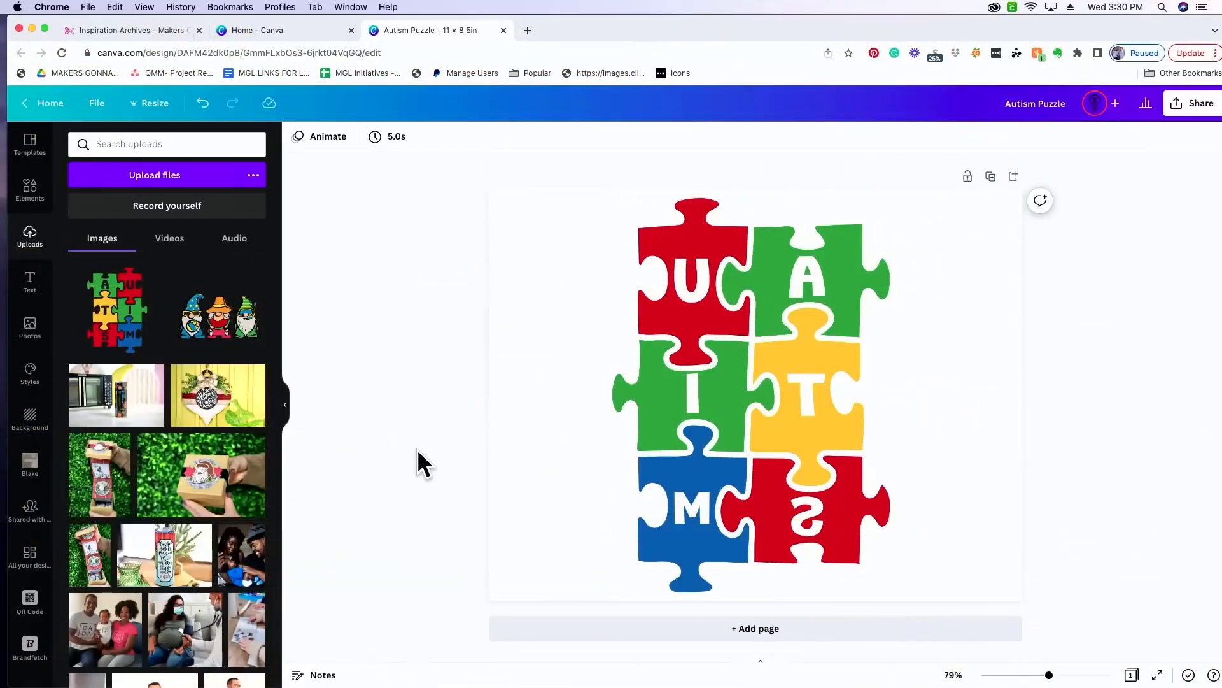
Switch to the Makers Gonna Learn site, browse the Inspiration cut files and open the Holidays category
mouse_move(497, 679)
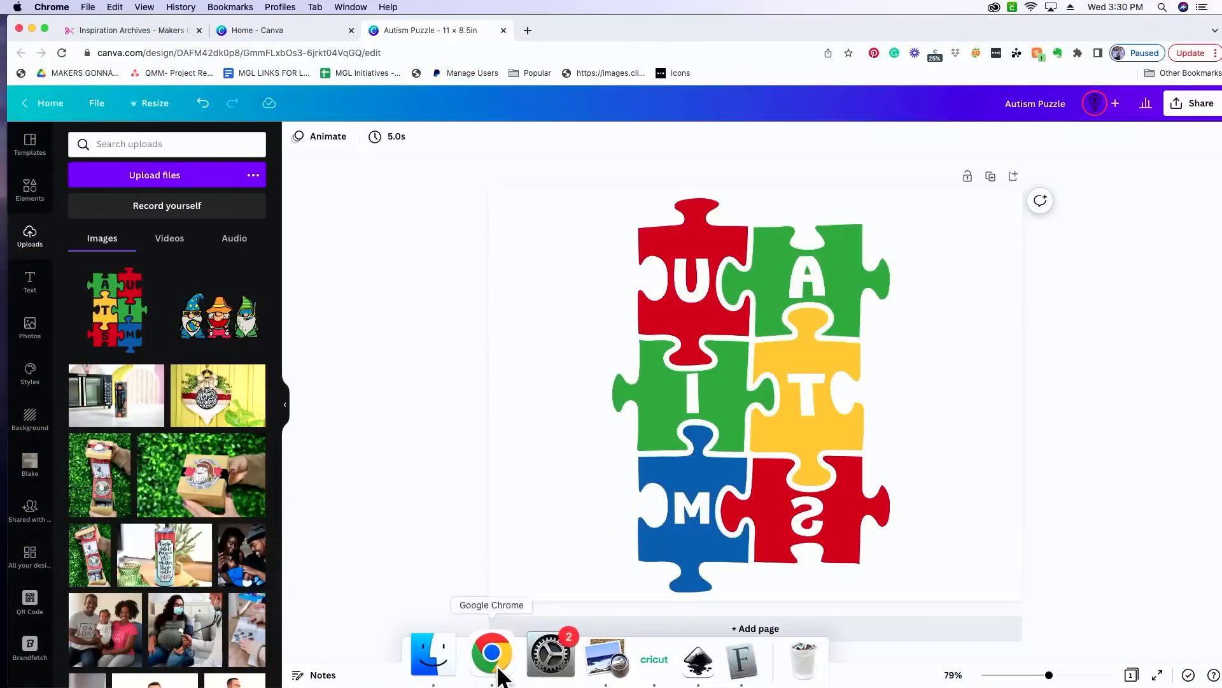
click(109, 29)
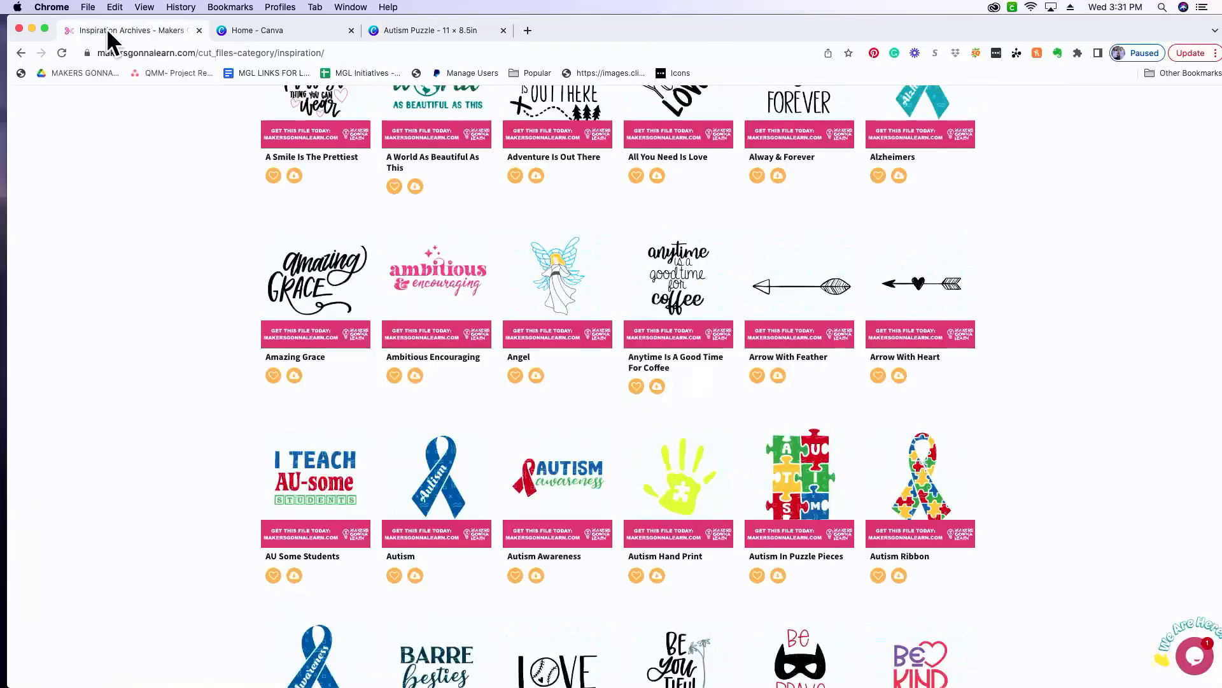
scroll(394, 509, down, 5)
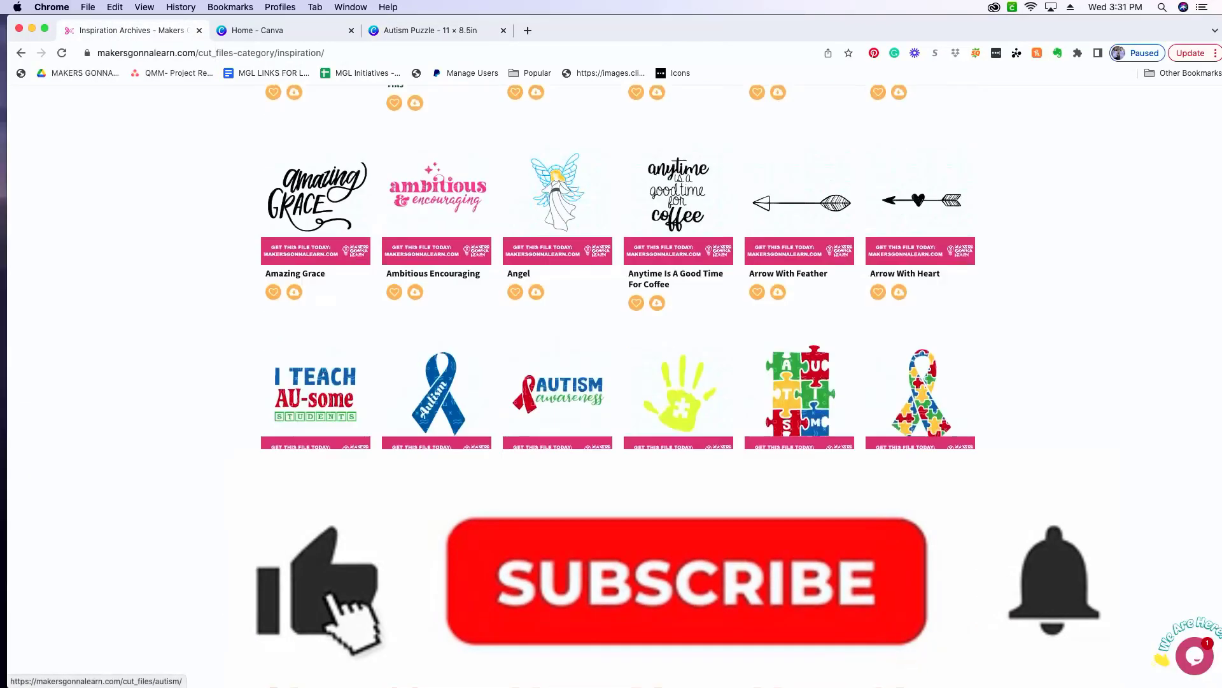
scroll(415, 446, down, 10)
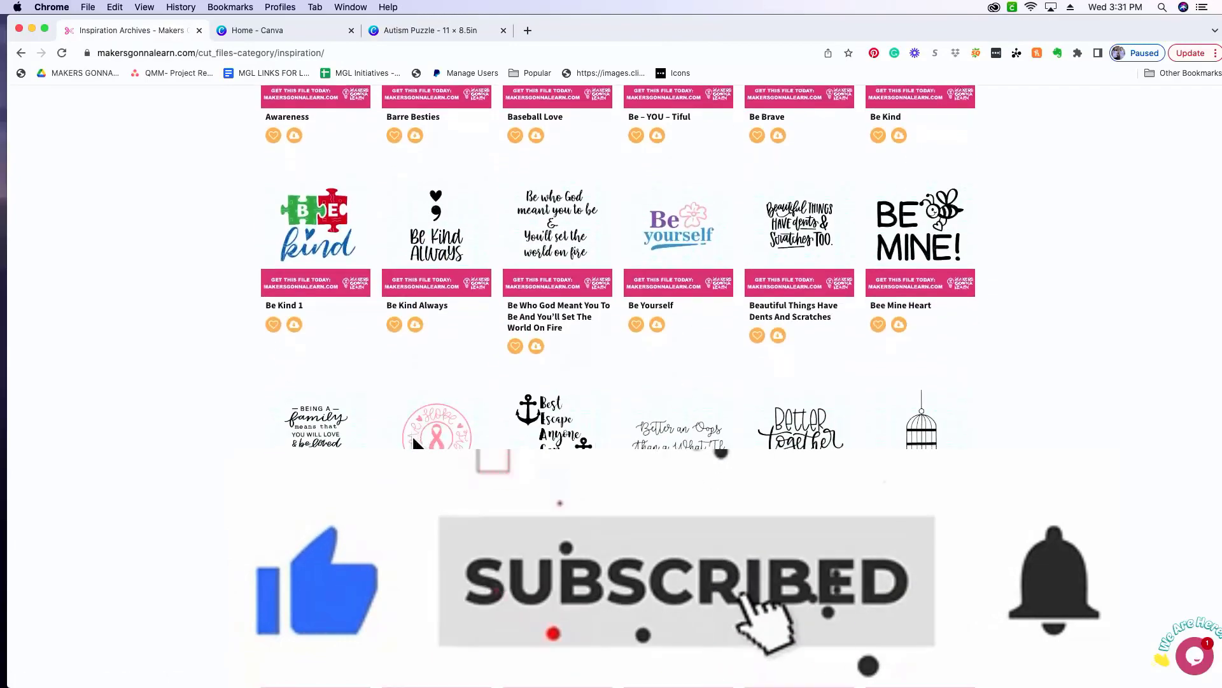
scroll(415, 442, down, 5)
scroll(414, 442, up, 15)
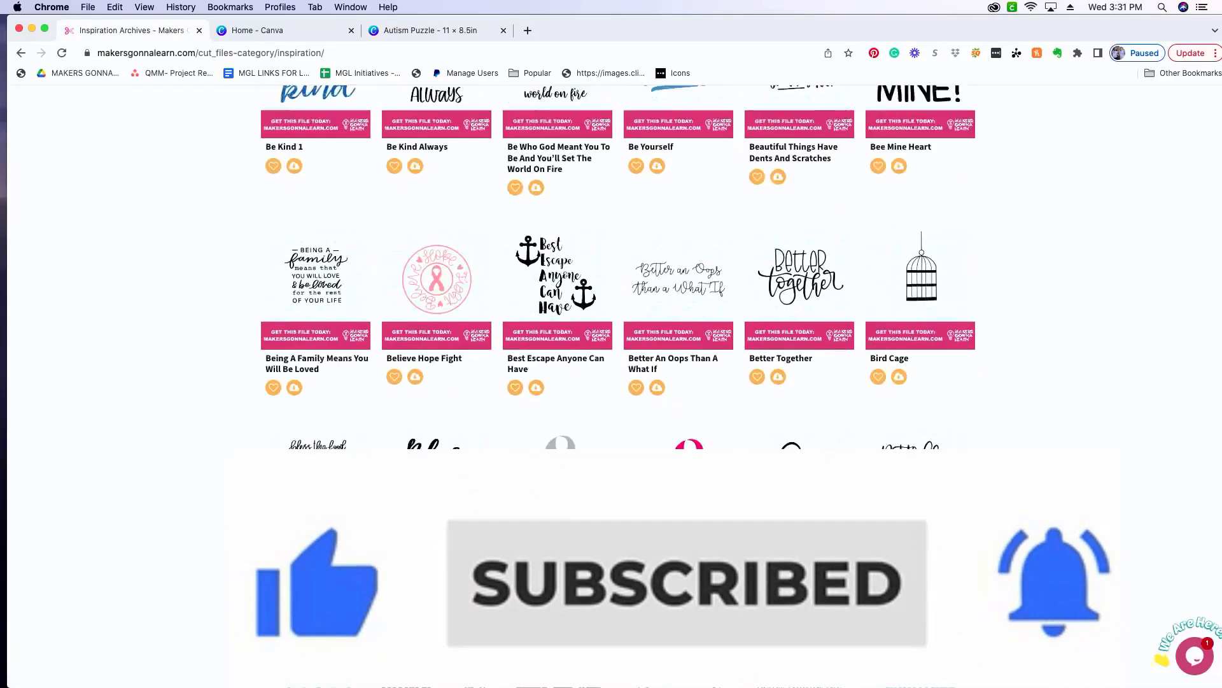
scroll(414, 513, up, 6)
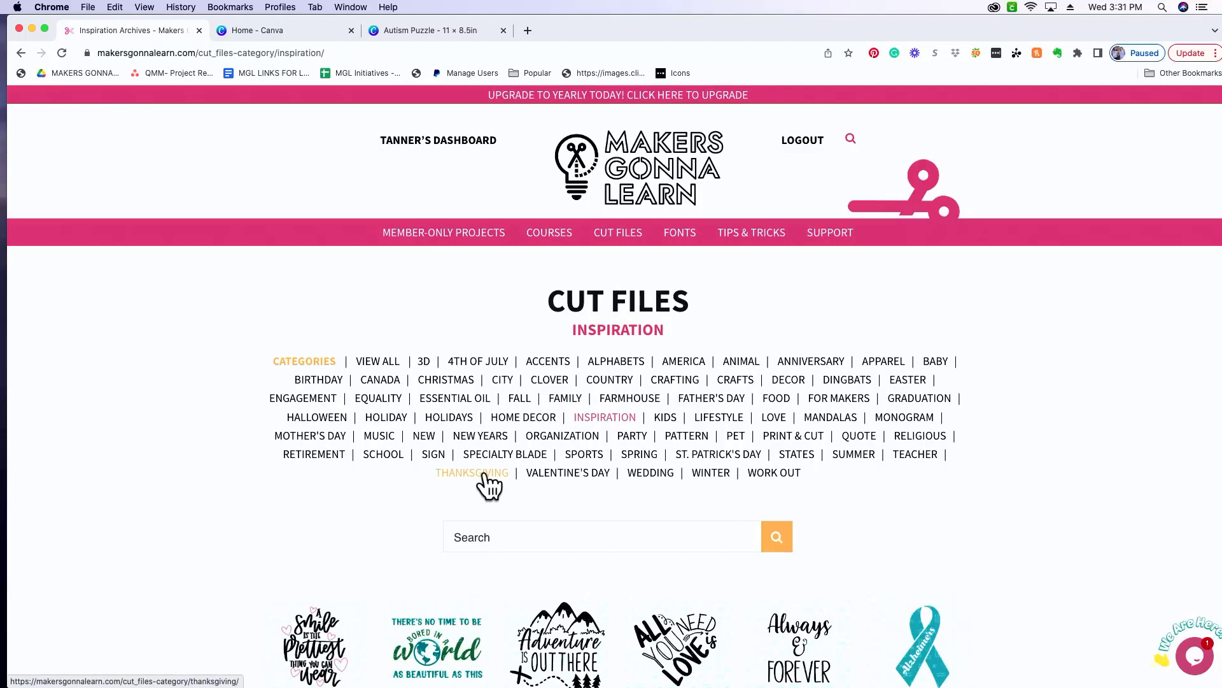
click(462, 420)
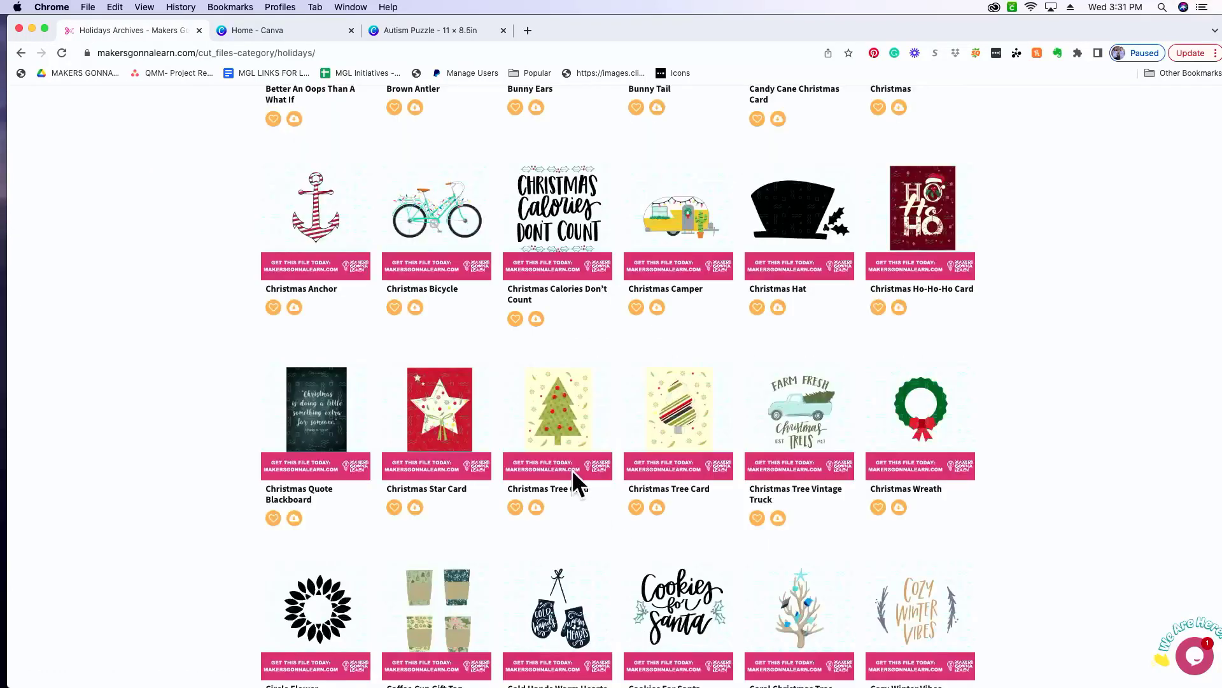
Download the green Christmas Tree Card cut file, unzip it and open the extracted print_master-03 folder
click(537, 507)
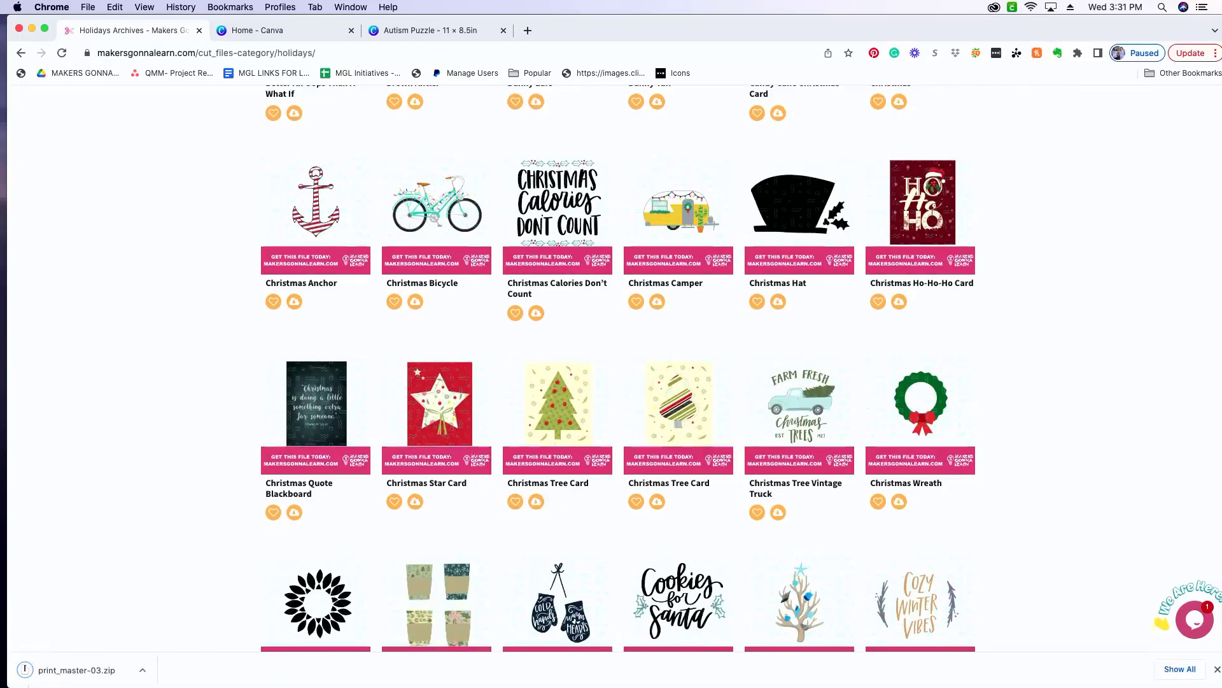
click(100, 672)
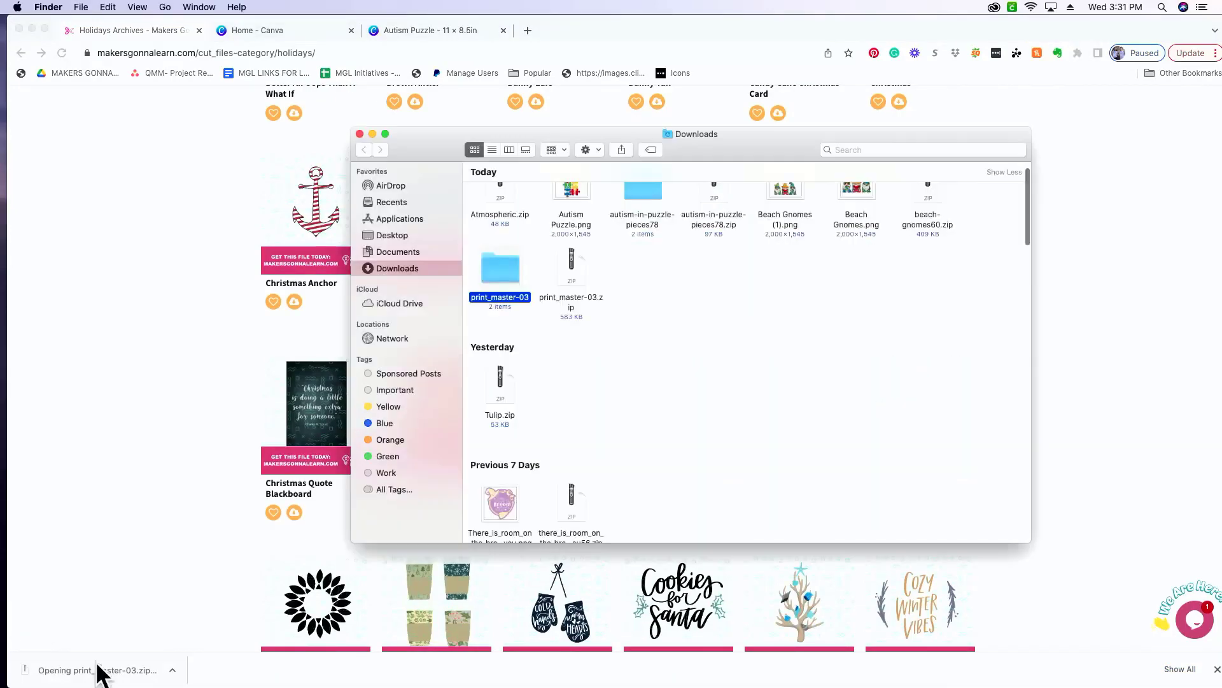
double_click(505, 269)
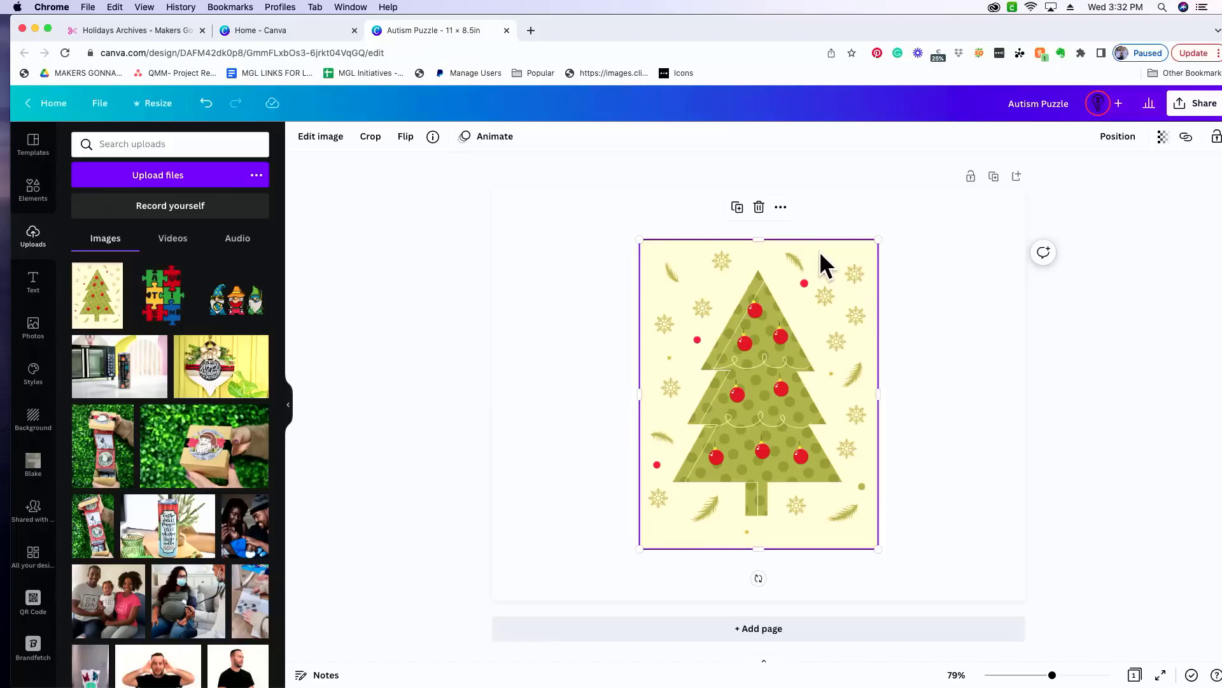
Enlarge the Christmas tree image to nearly fill the page height and remove its background
drag(887, 235, 898, 212)
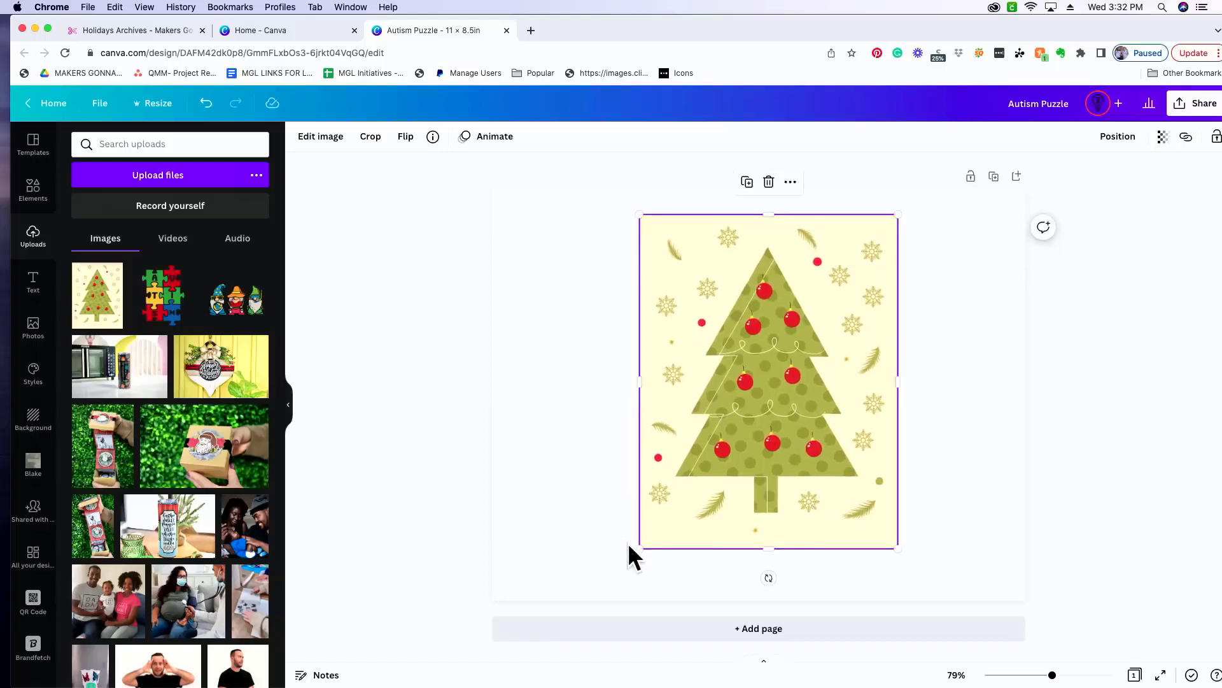
drag(638, 550, 672, 503)
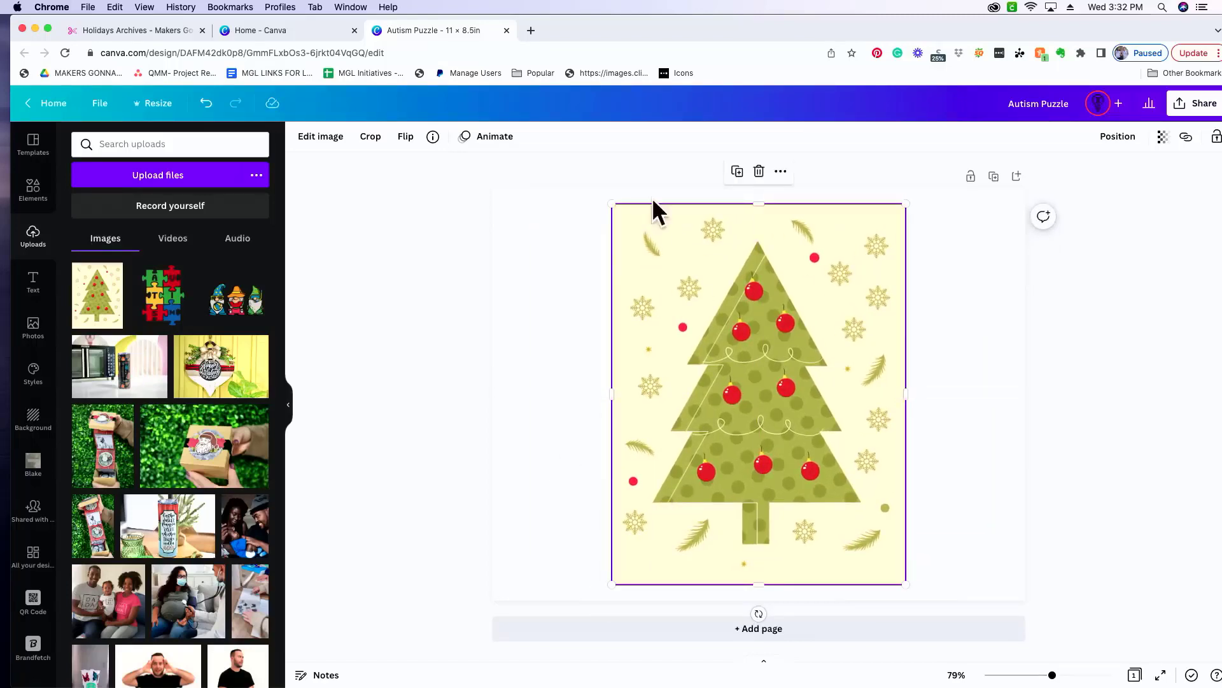
click(308, 144)
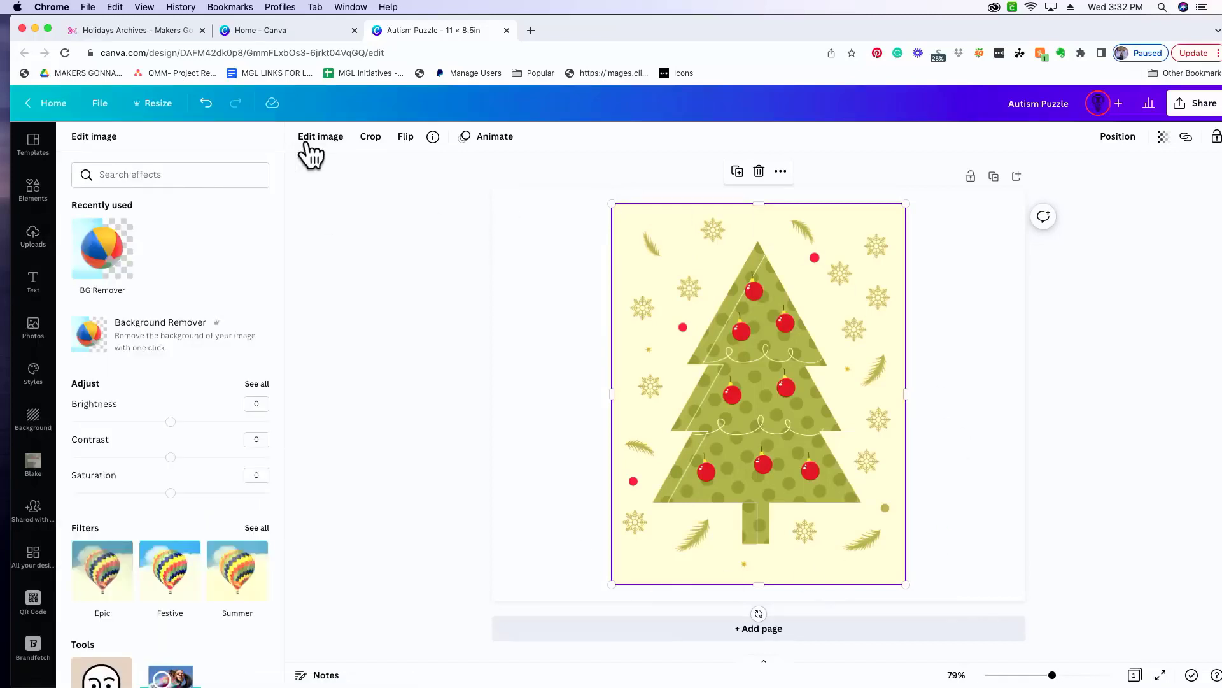
click(125, 261)
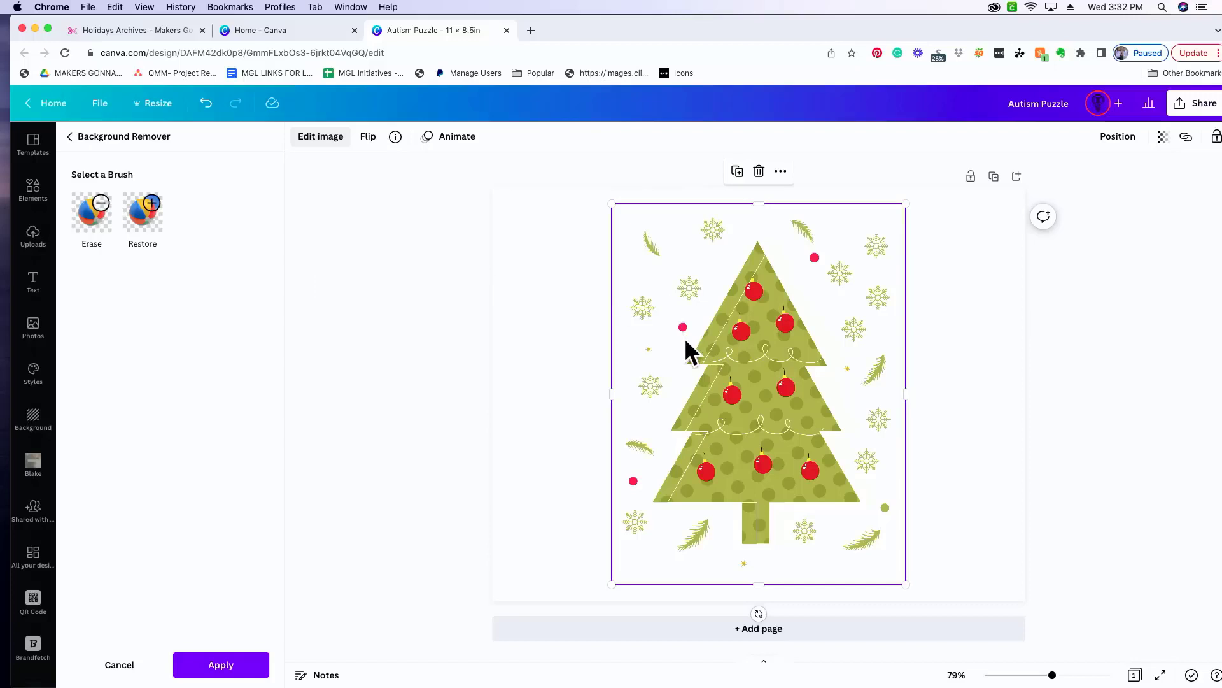
Erase the snowflakes, twigs and dots around the tree with brush size 72, compare with the original image and finish erasing
click(100, 205)
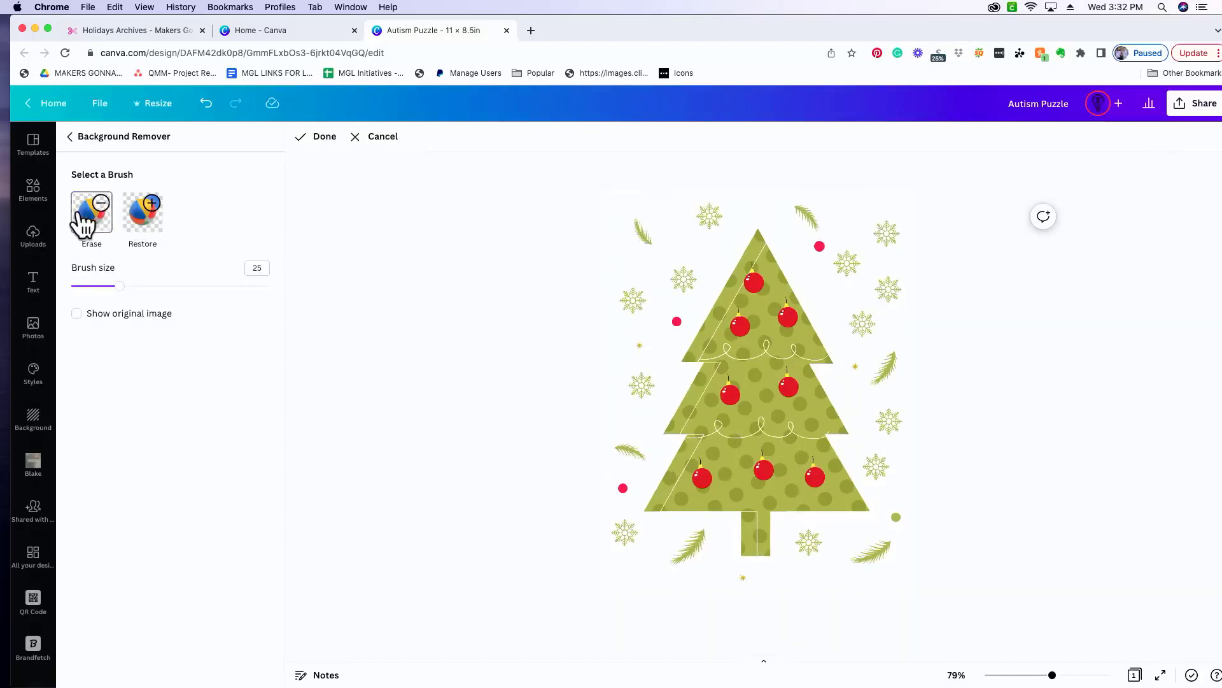
drag(115, 285, 213, 286)
mouse_move(633, 301)
mouse_down()
mouse_move(675, 272)
mouse_move(708, 215)
mouse_move(654, 223)
mouse_move(620, 249)
mouse_move(658, 267)
mouse_move(667, 309)
mouse_up()
mouse_move(651, 355)
mouse_down()
mouse_move(622, 440)
mouse_move(626, 473)
mouse_move(597, 452)
mouse_move(616, 533)
mouse_move(675, 557)
mouse_move(699, 544)
mouse_move(701, 593)
mouse_move(722, 596)
mouse_move(817, 593)
mouse_move(811, 547)
mouse_move(885, 561)
mouse_move(911, 538)
mouse_move(912, 501)
mouse_move(883, 461)
mouse_move(902, 422)
mouse_move(895, 388)
mouse_move(885, 371)
mouse_move(869, 375)
mouse_move(873, 314)
mouse_move(860, 306)
mouse_move(879, 303)
mouse_move(887, 234)
mouse_move(854, 260)
mouse_move(803, 219)
mouse_up()
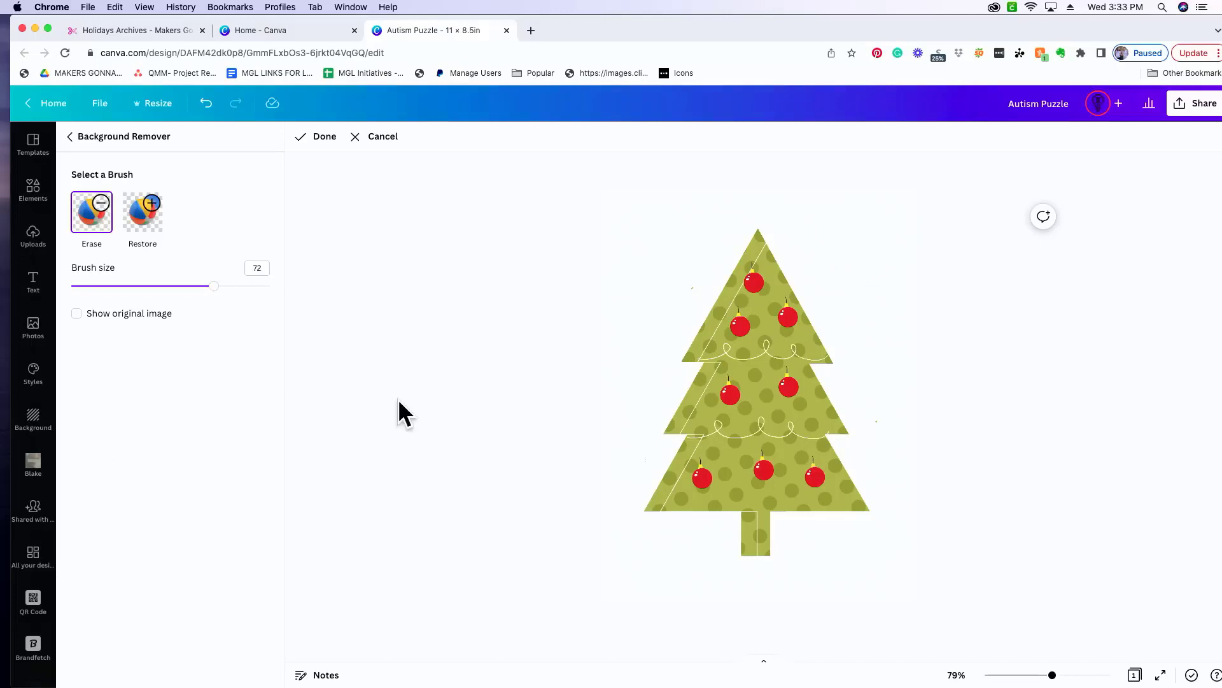
click(76, 314)
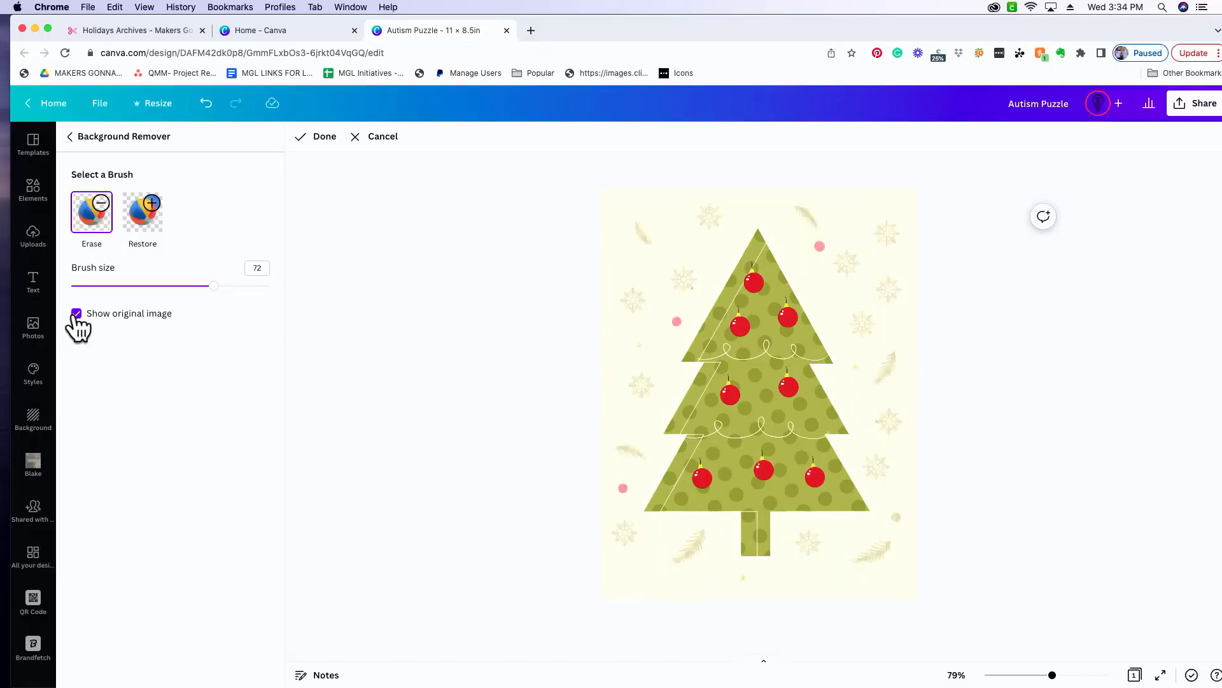
click(76, 314)
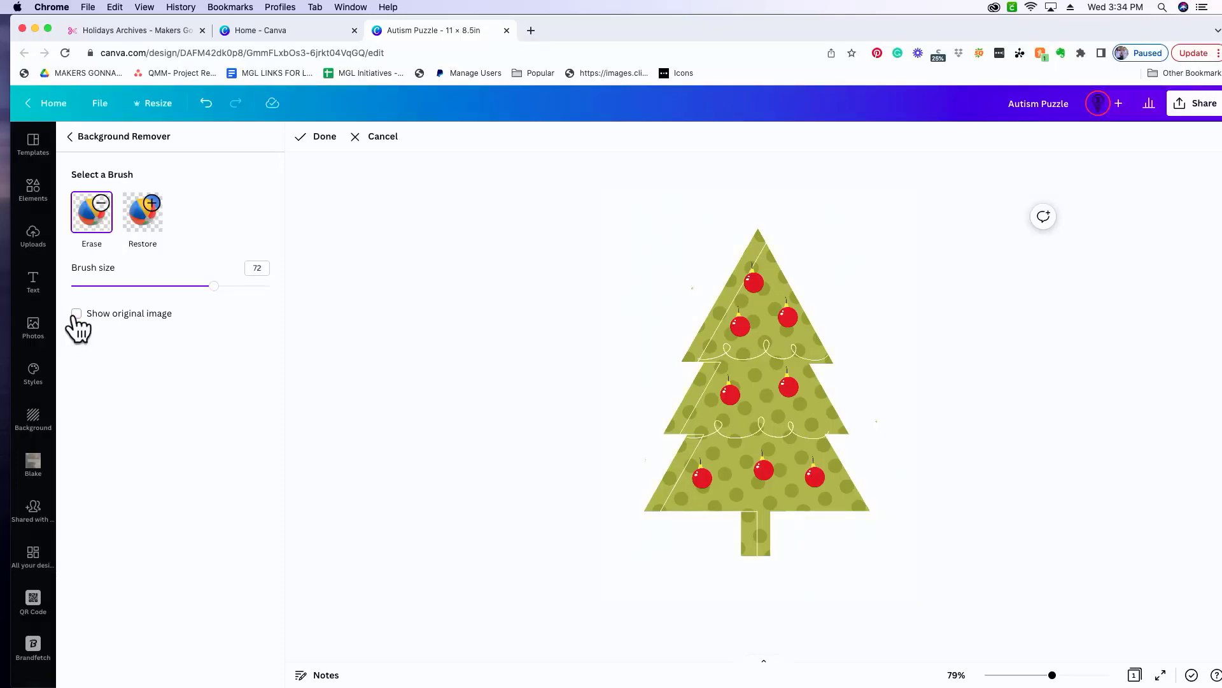
click(320, 138)
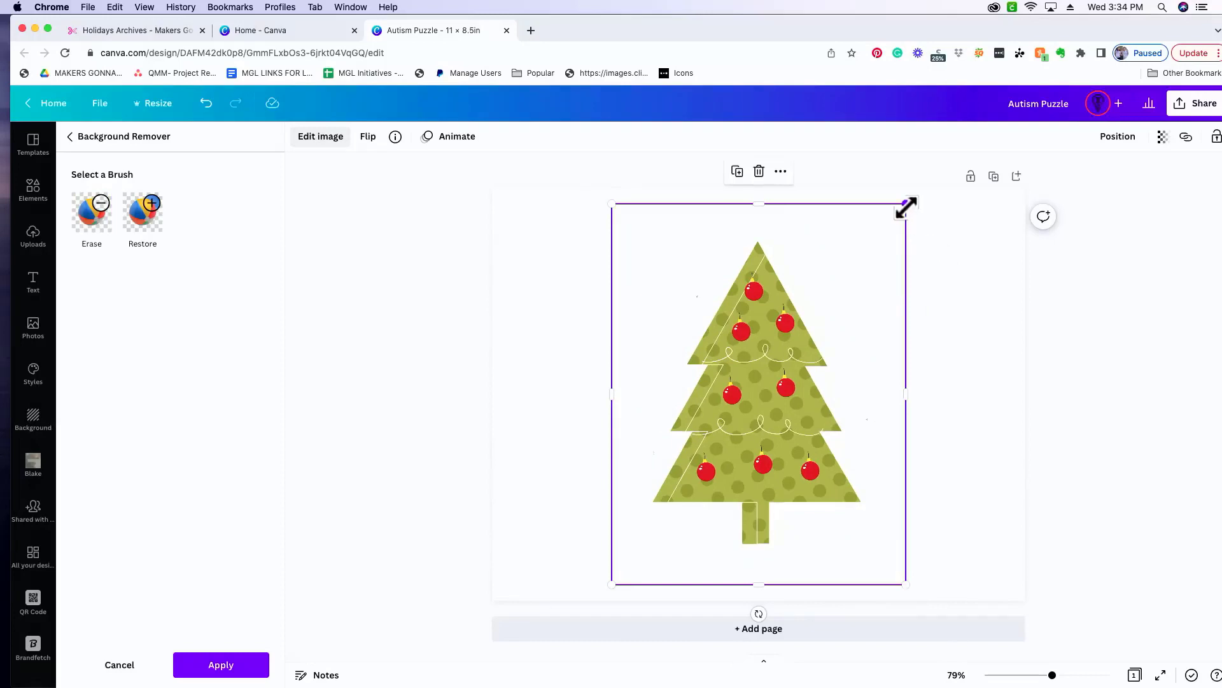
Shrink the tree image and keep it near the page centre, leaving space beneath it
drag(905, 204, 876, 240)
drag(747, 398, 738, 422)
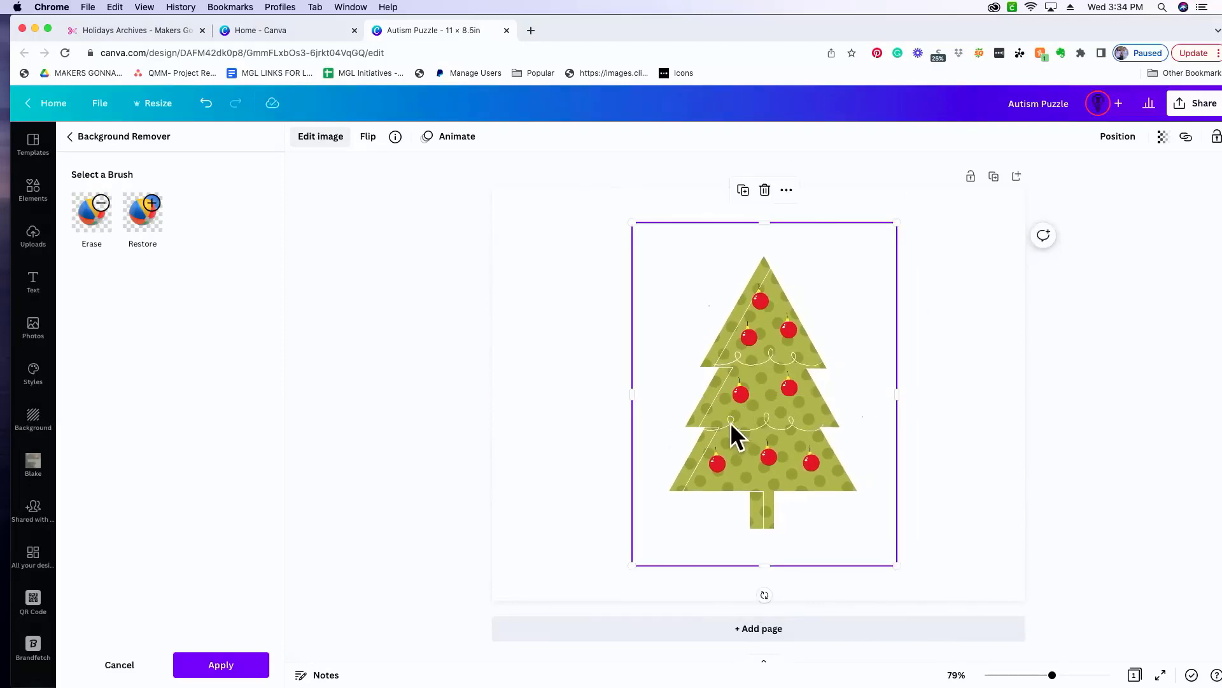
Add a text box below the tree reading "Merry Christmas!"
click(33, 283)
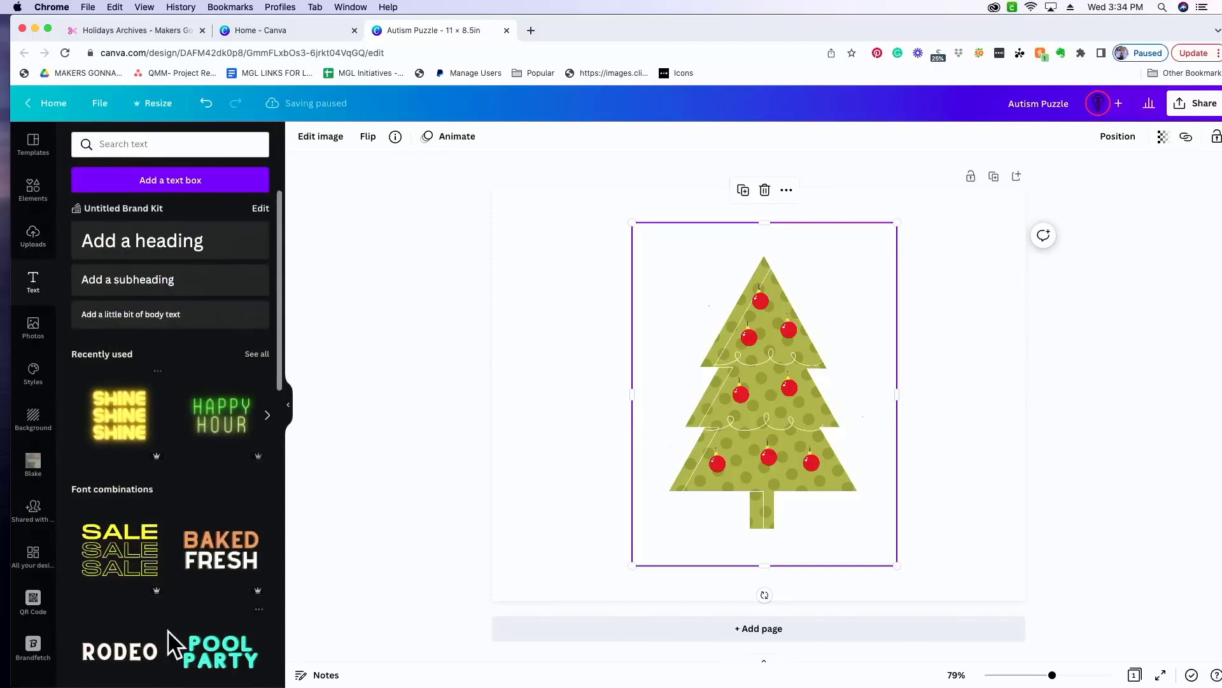
click(172, 185)
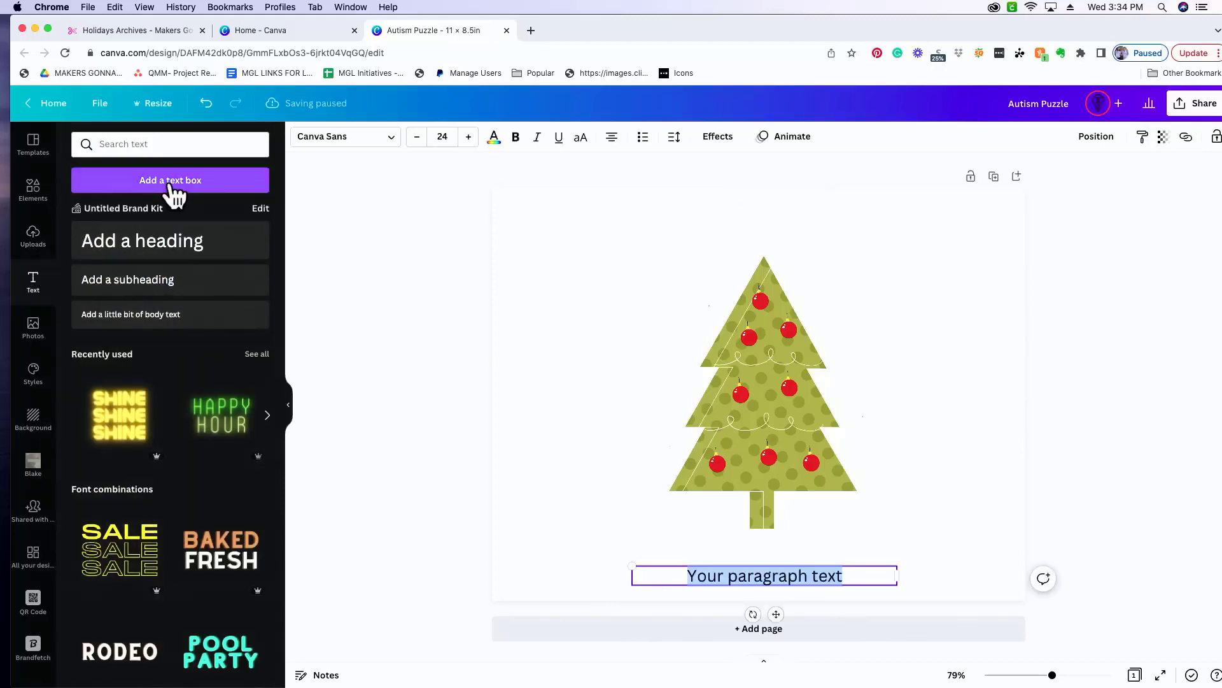
text(H)
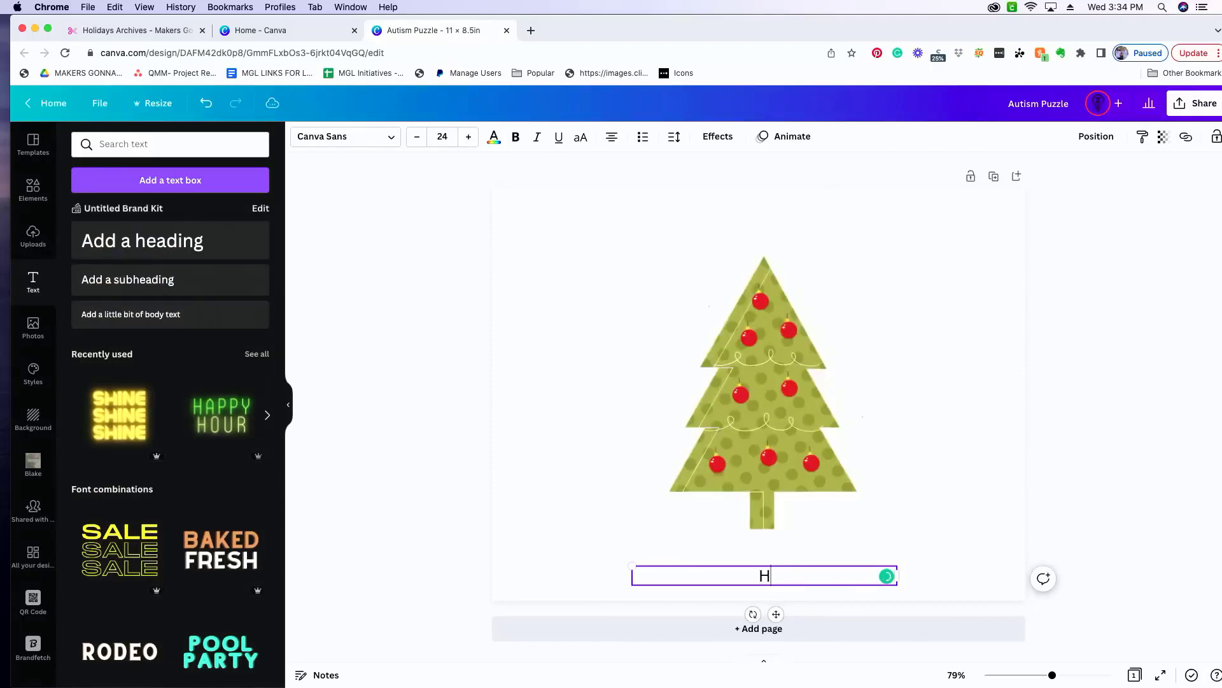
text(erry Christmas)
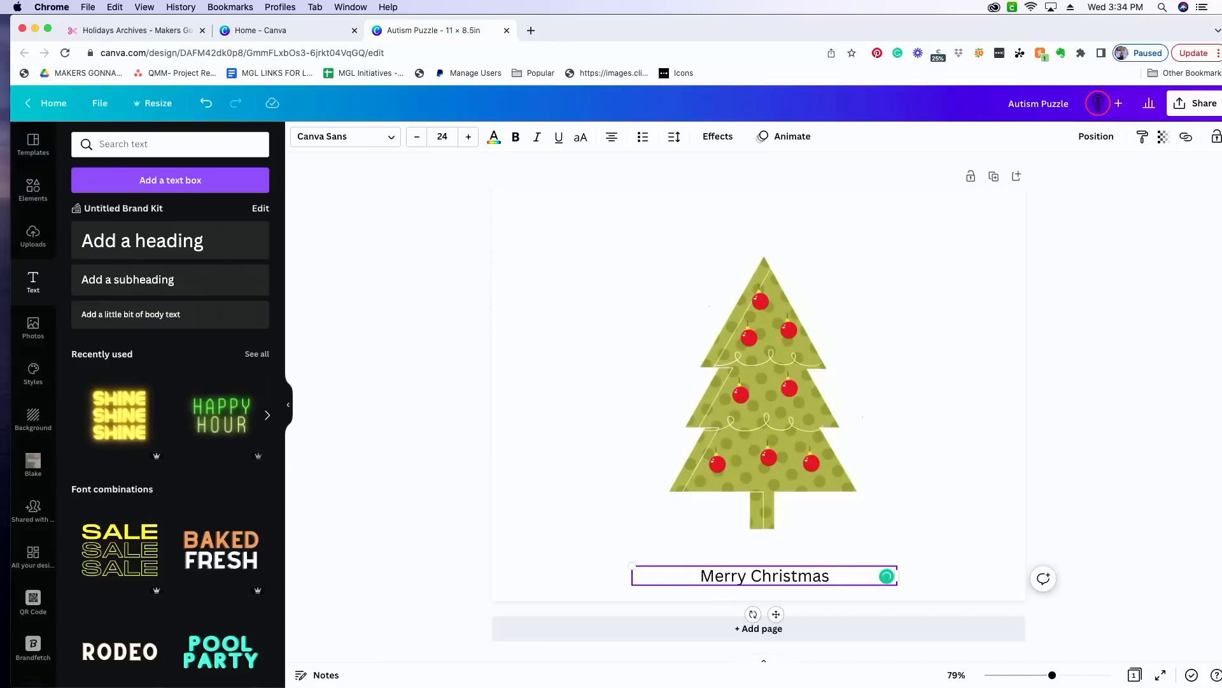
text(!)
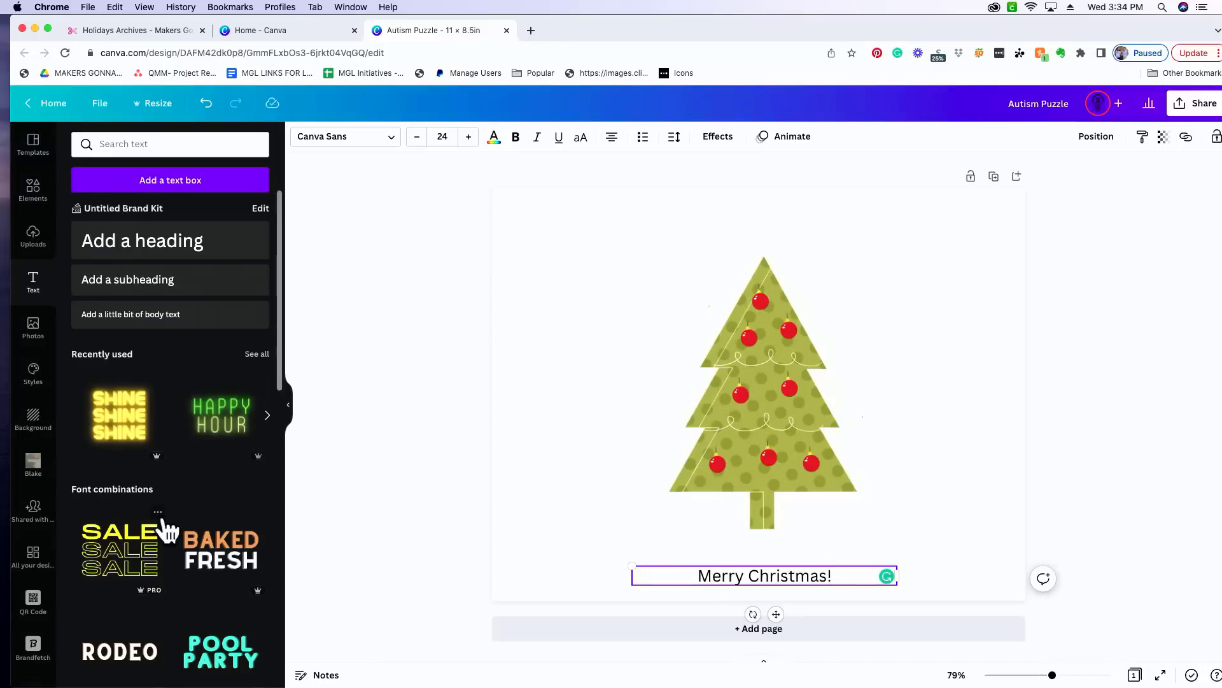
Browse the font combinations and add the "Thank you!" text style over the tree
scroll(167, 522, down, 3)
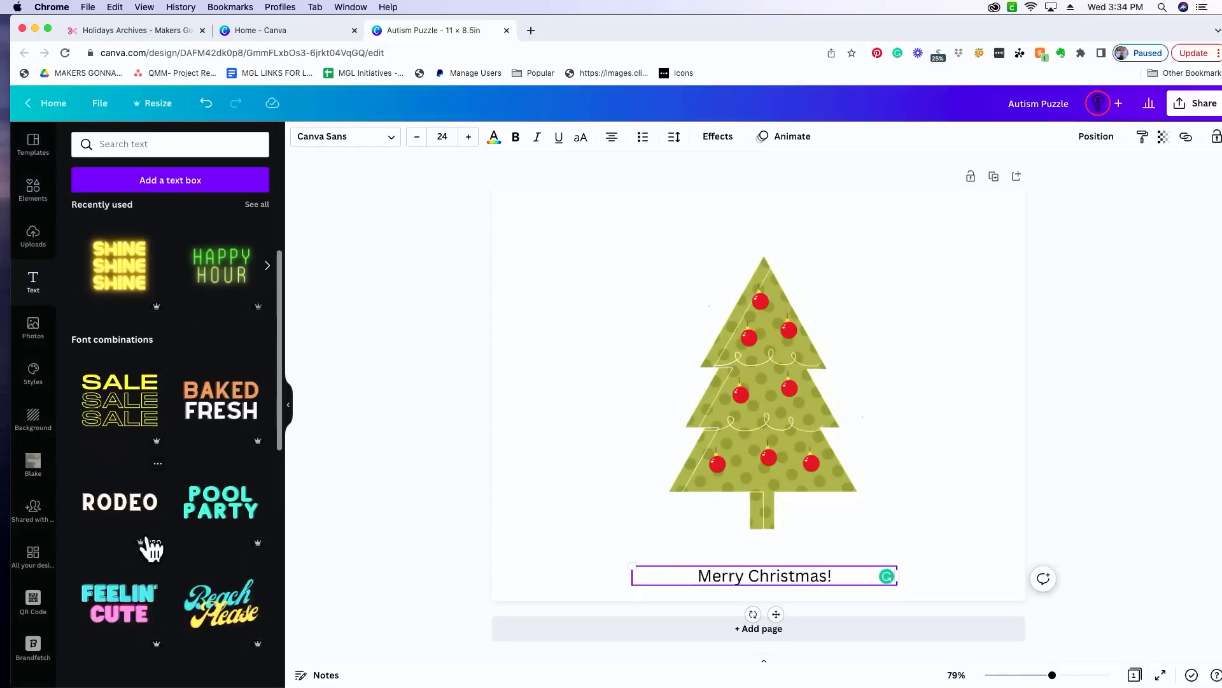
scroll(151, 547, down, 3)
scroll(117, 494, down, 2)
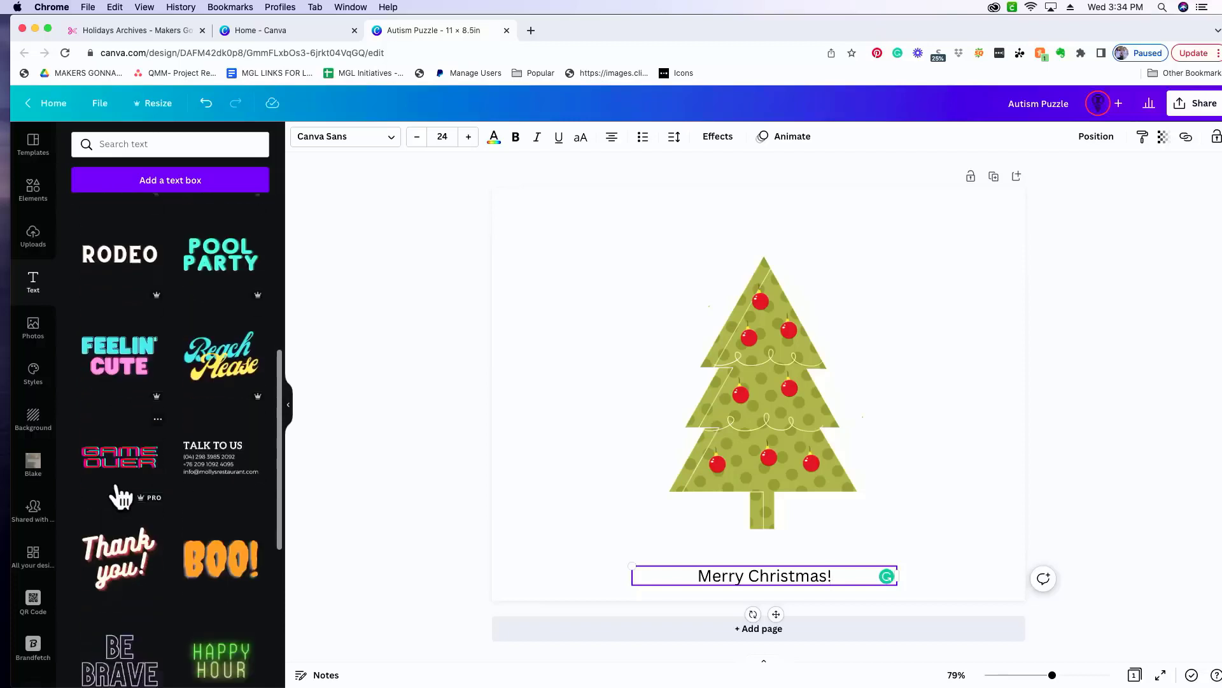
click(121, 509)
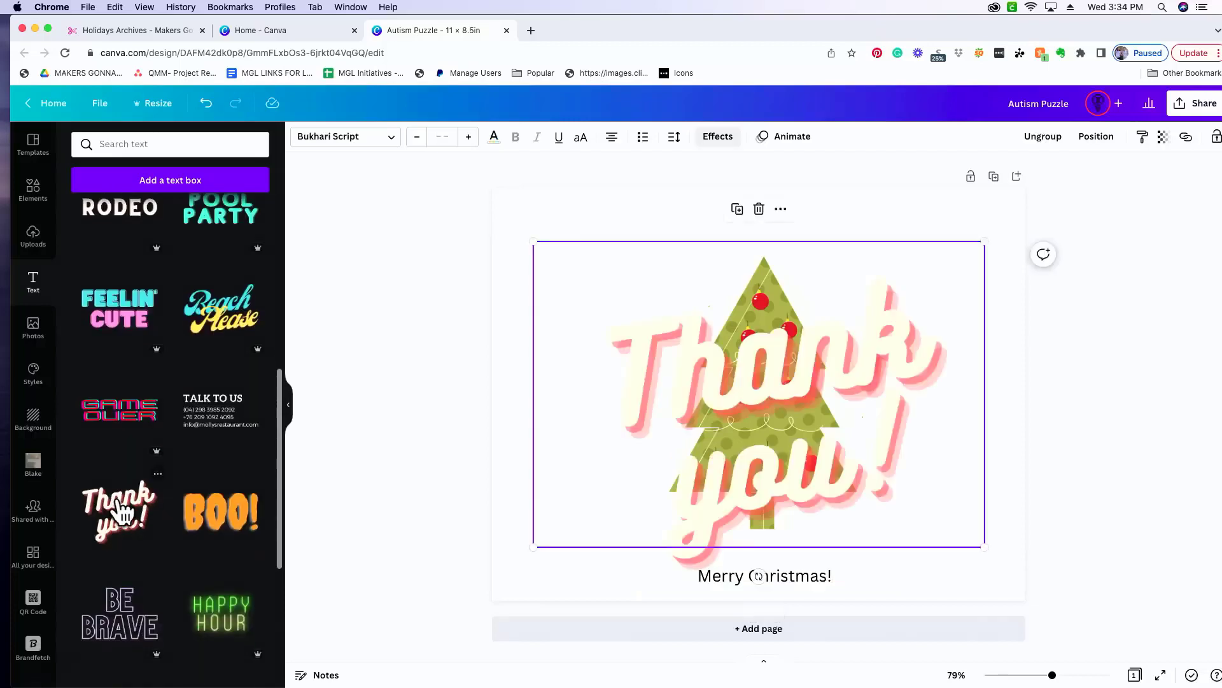
click(874, 391)
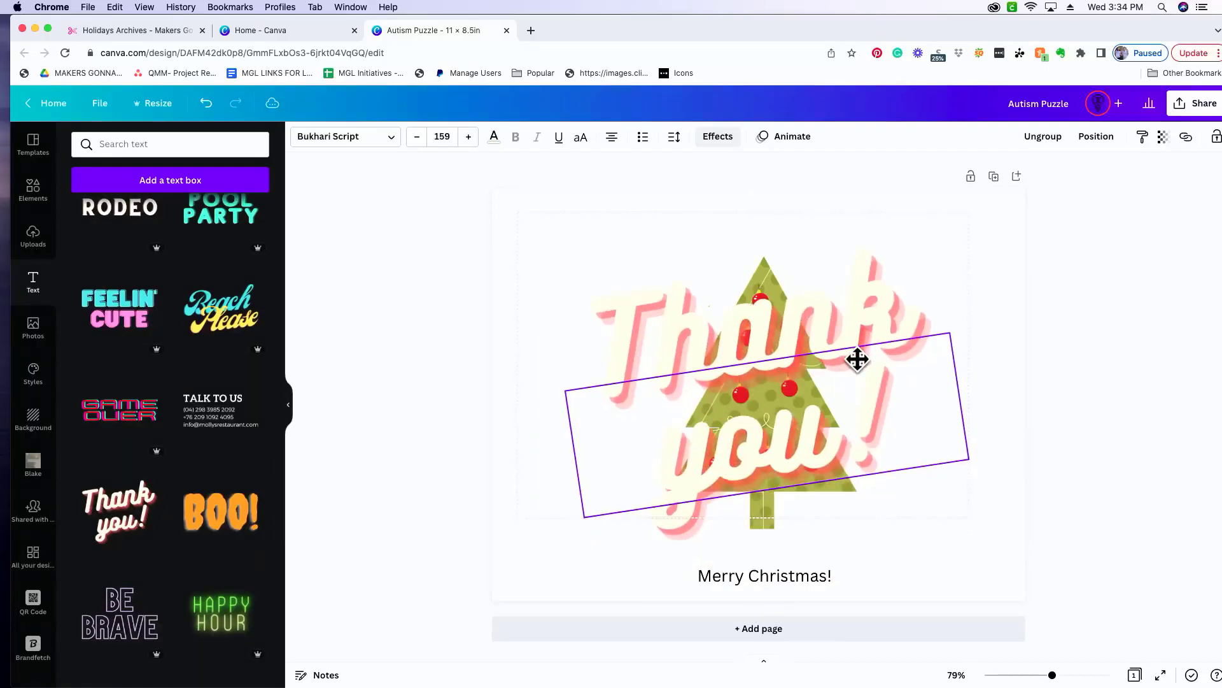
Replace the word "you!" in the styled lettering with "Christmas!"
double_click(820, 430)
text(Chr)
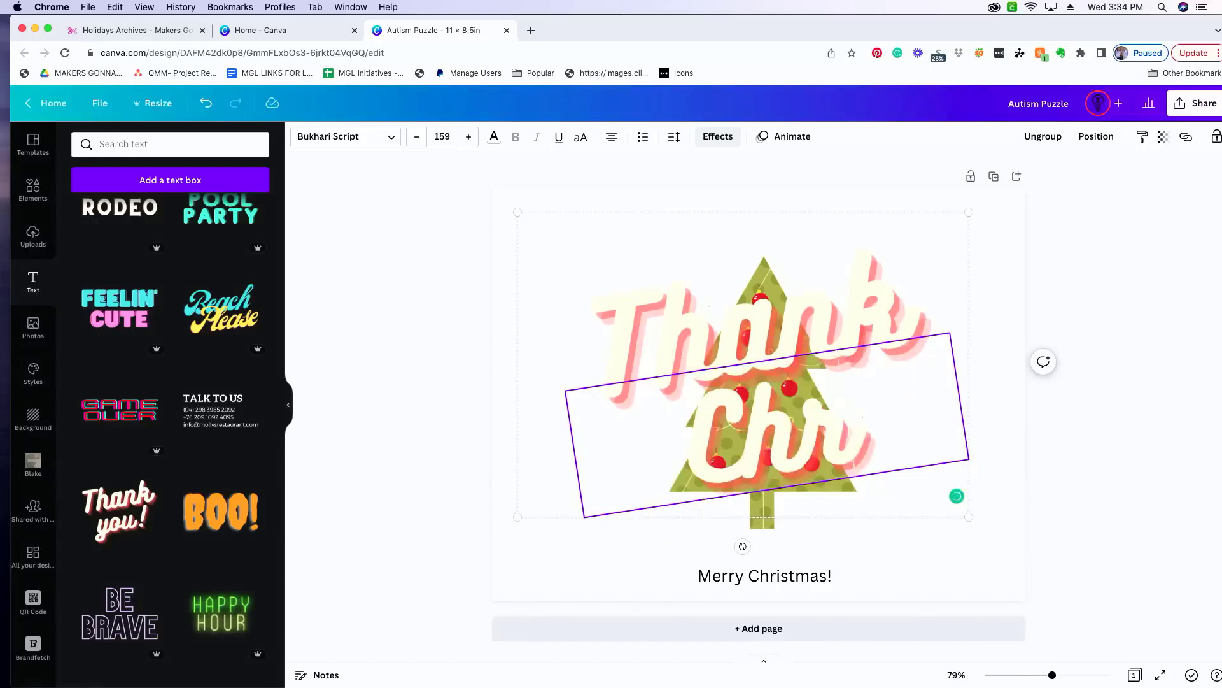
text(istmas)
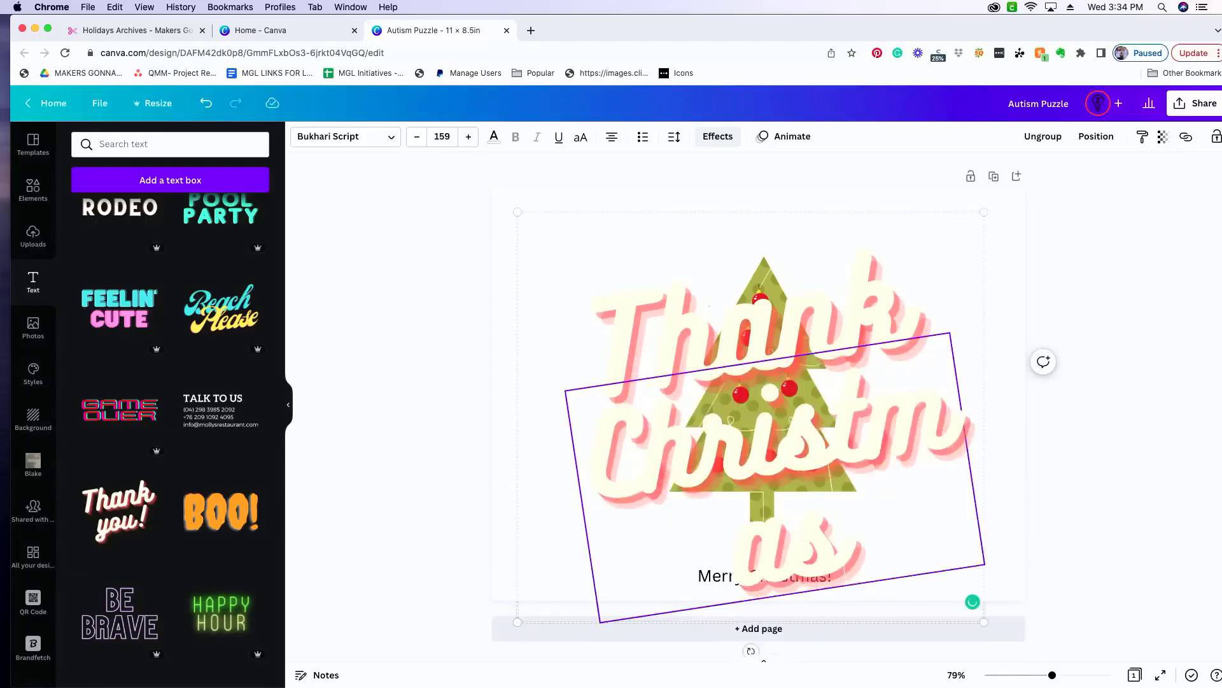
text(!)
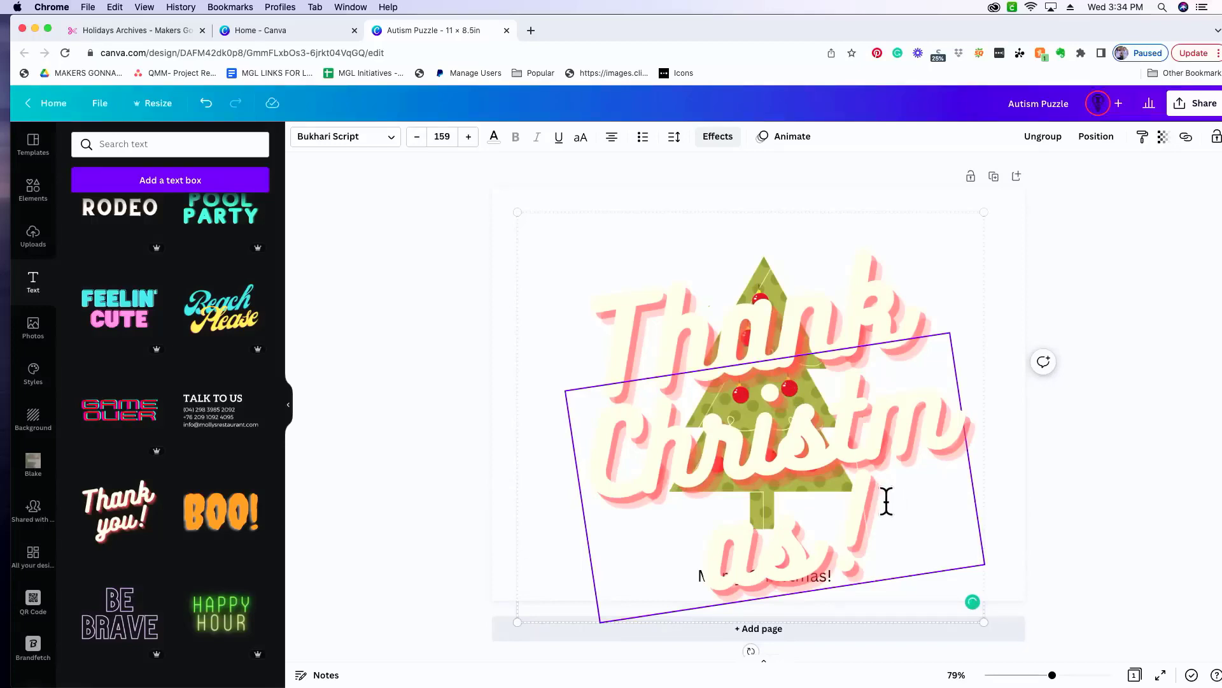
Set the font size of the "Christmas!" lettering to 100 so the word fits on one line
drag(886, 501, 575, 449)
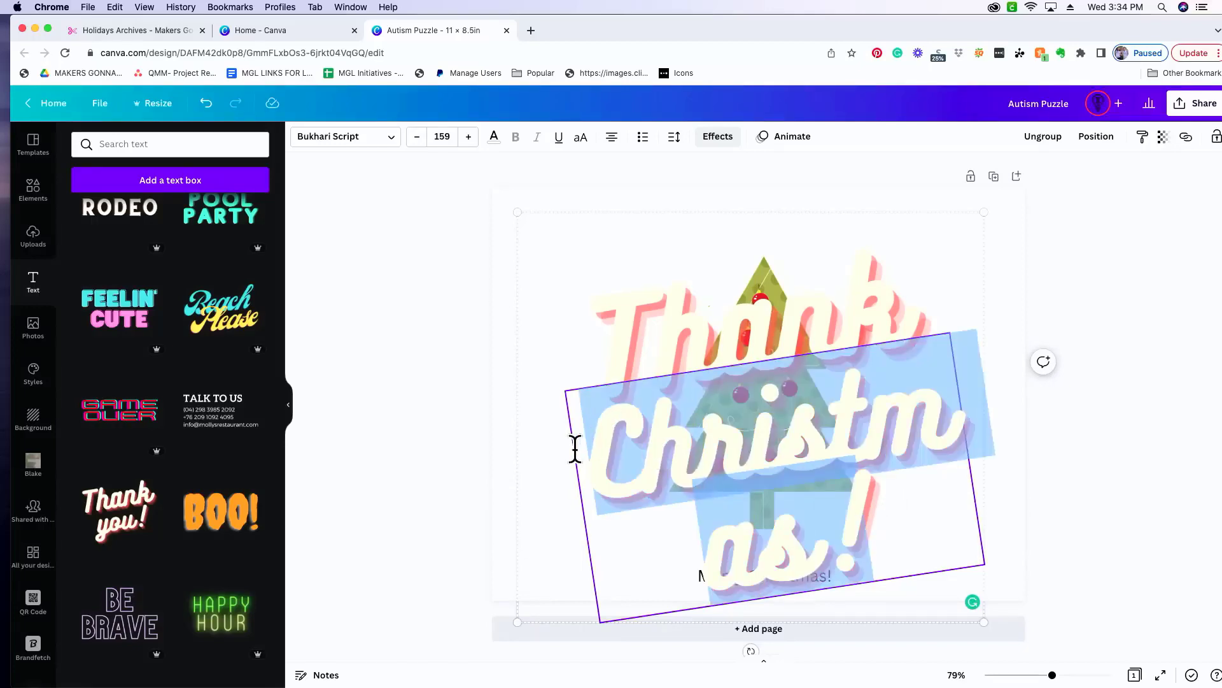
click(450, 136)
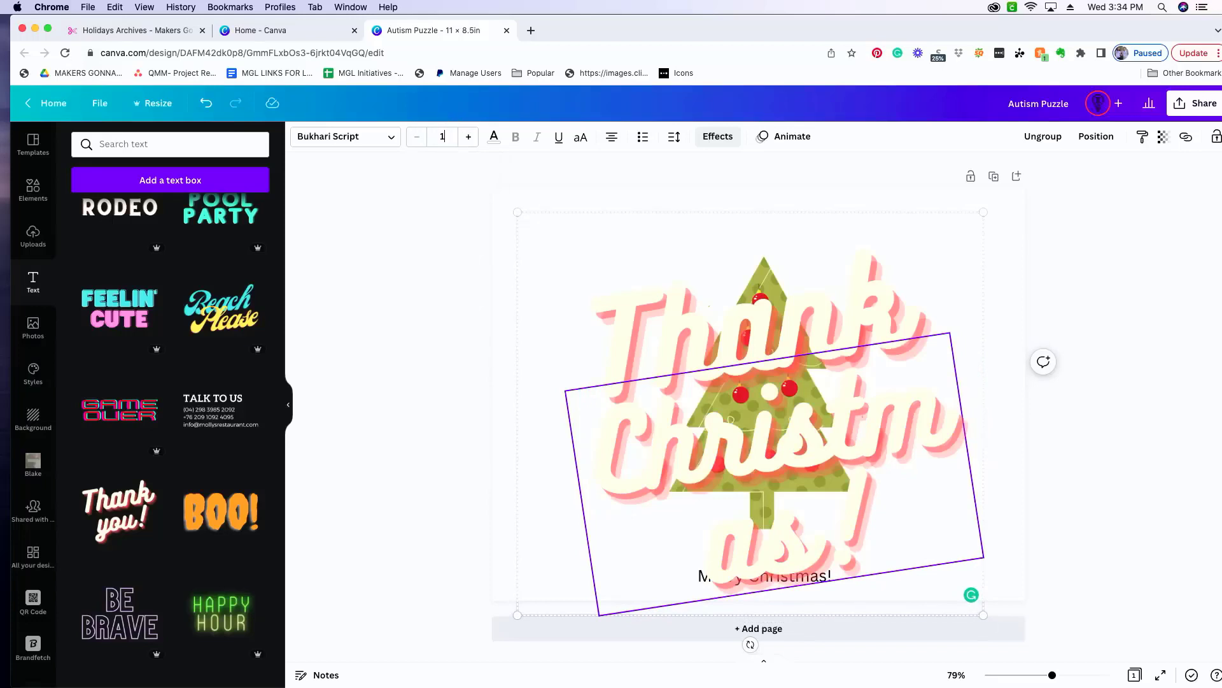
key(Return)
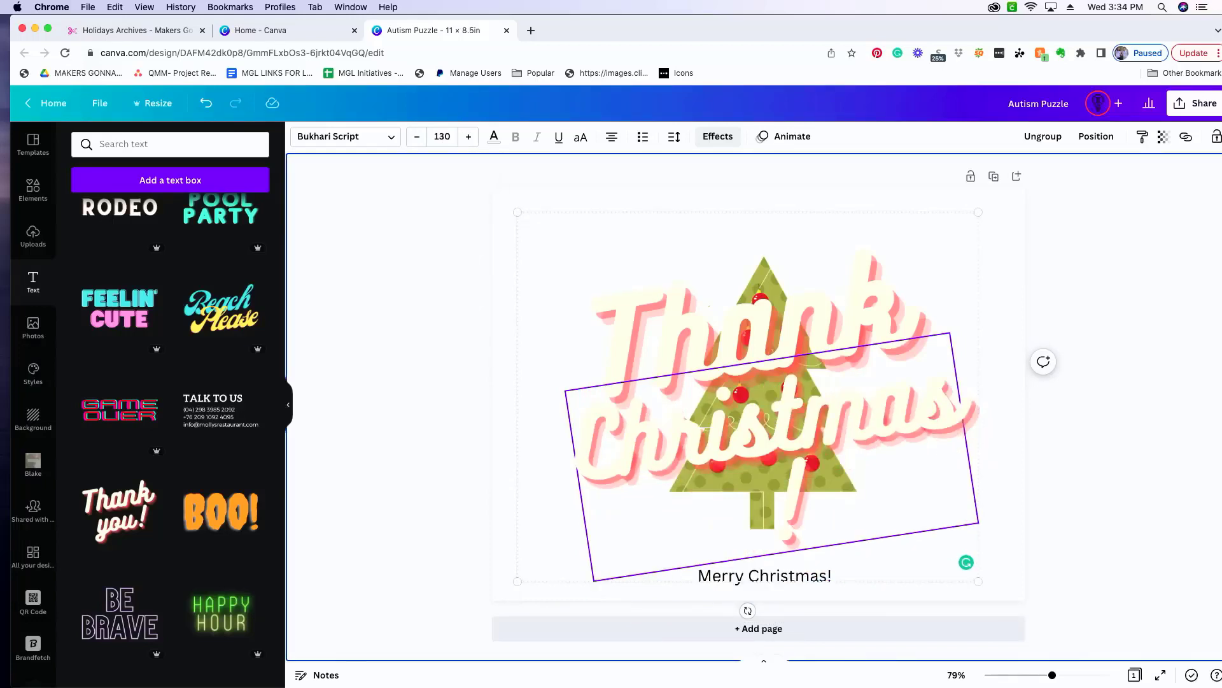
click(450, 136)
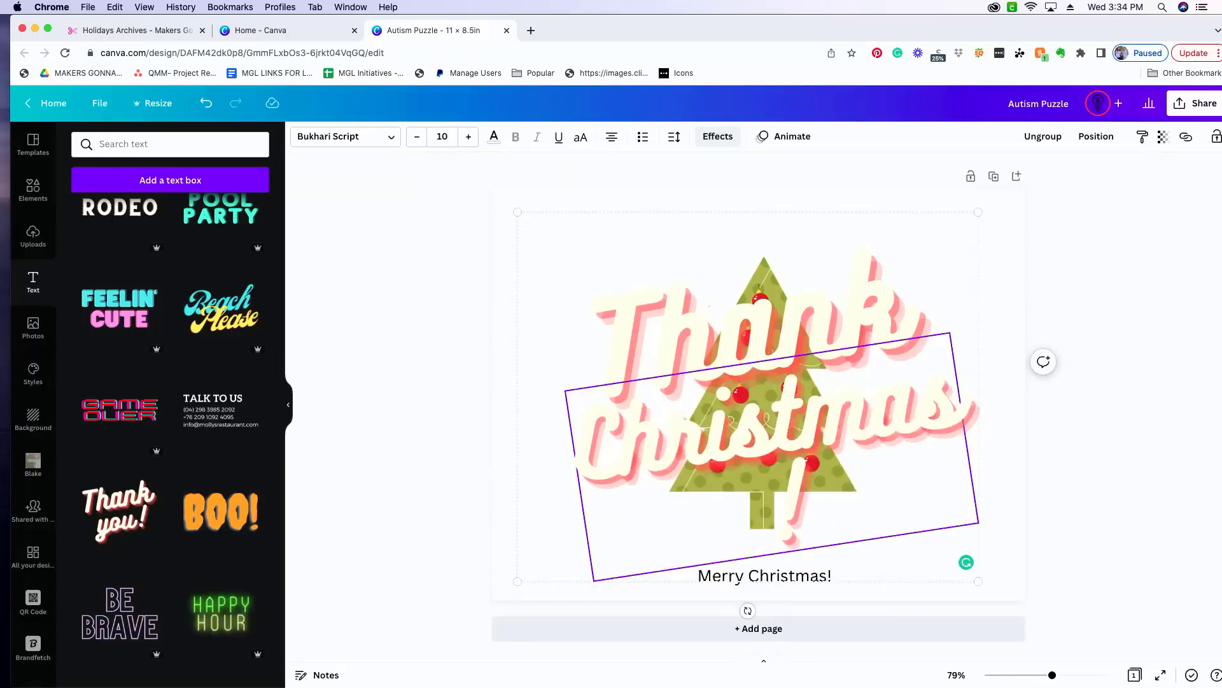
text(100)
key(Return)
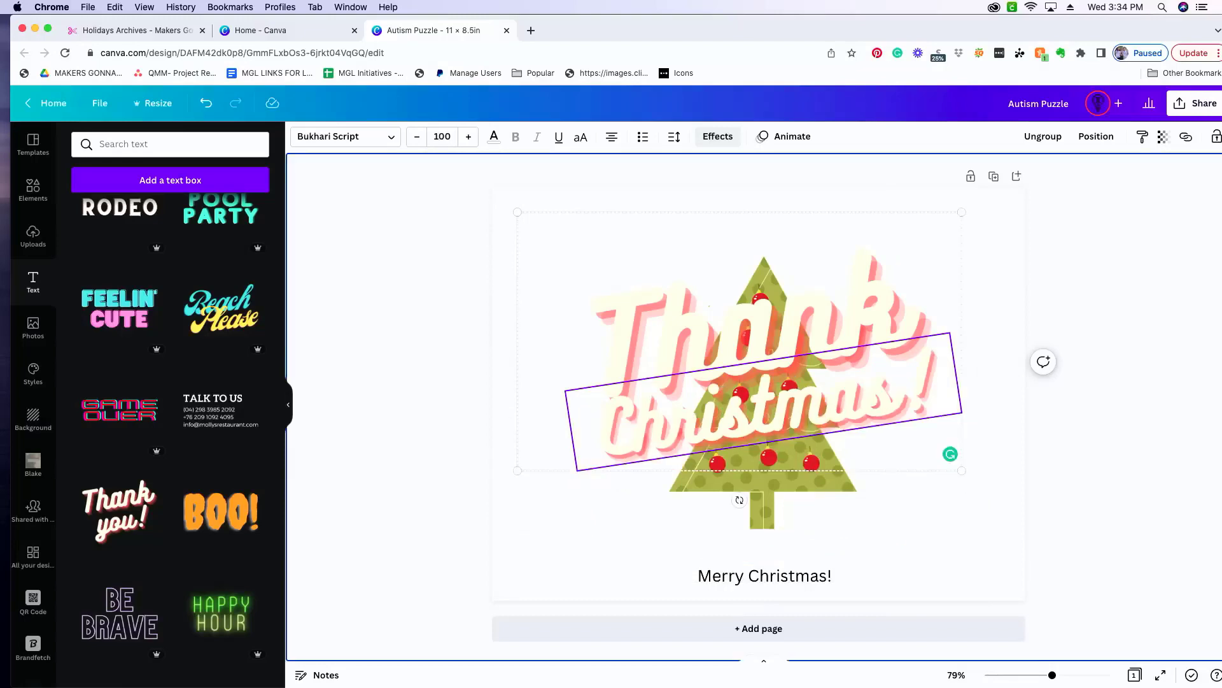
Replace the word "Thank" in the styled lettering with "Merry"
click(740, 315)
click(740, 316)
text(Merry)
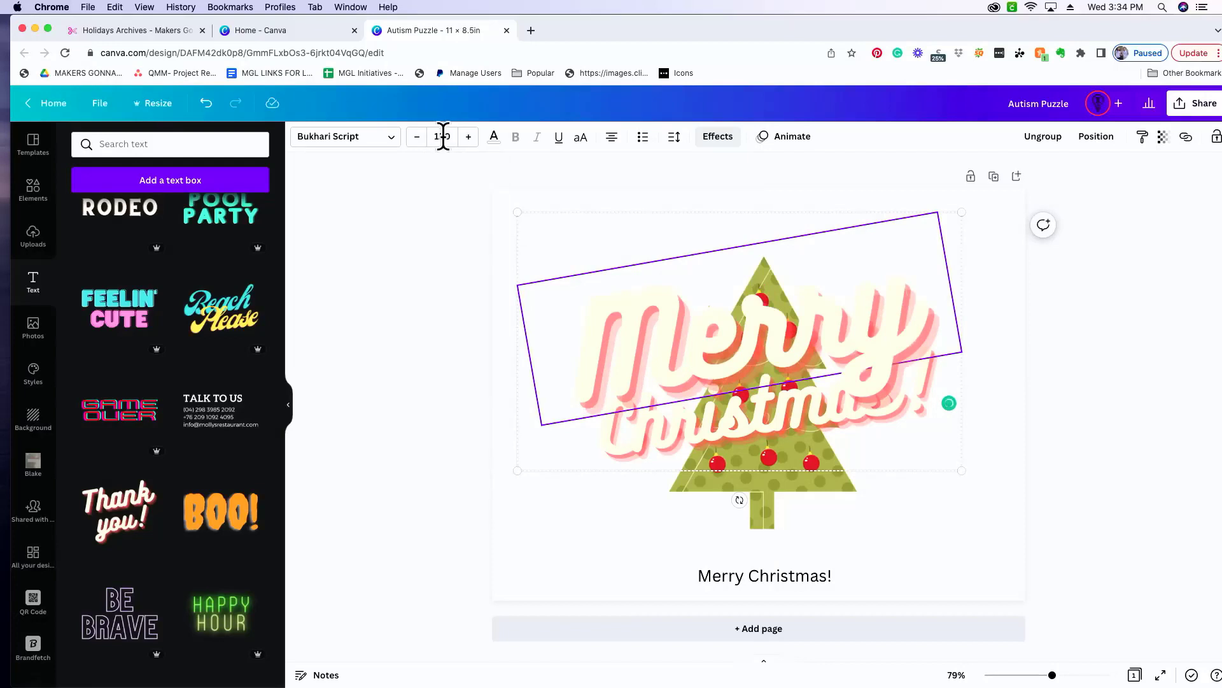
click(1106, 449)
Delete the plain "Merry Christmas!" text box below the tree and move the styled lettering slightly down over the tree
click(813, 574)
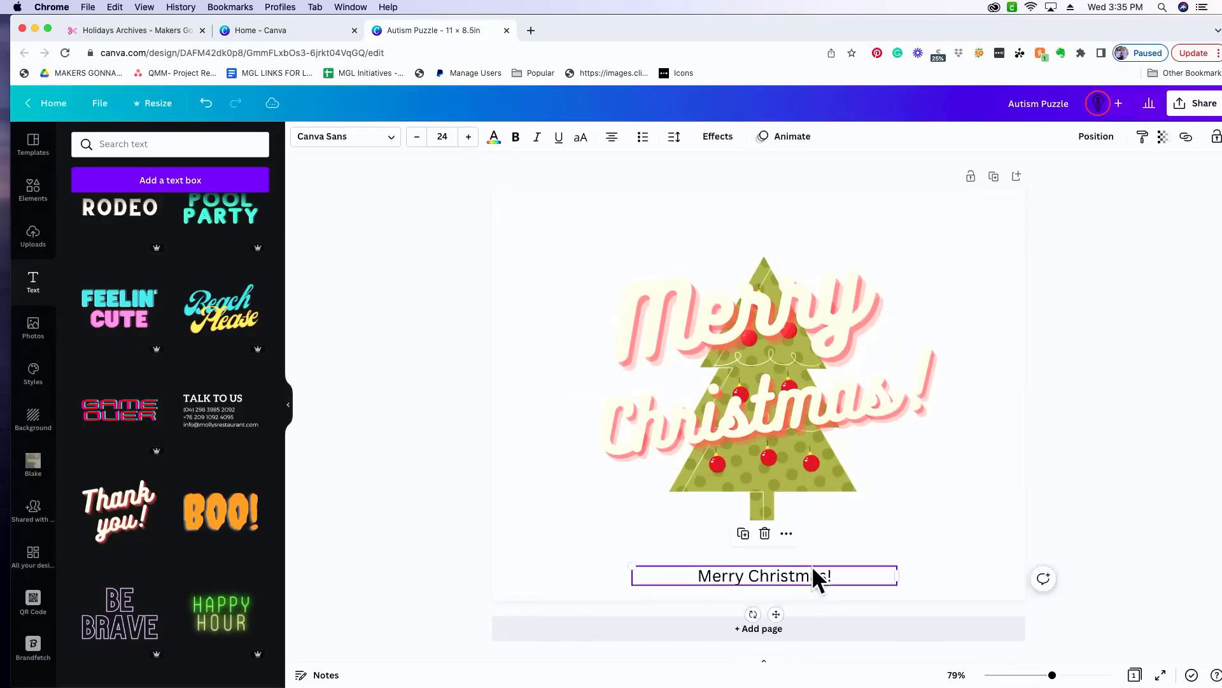
key(Delete)
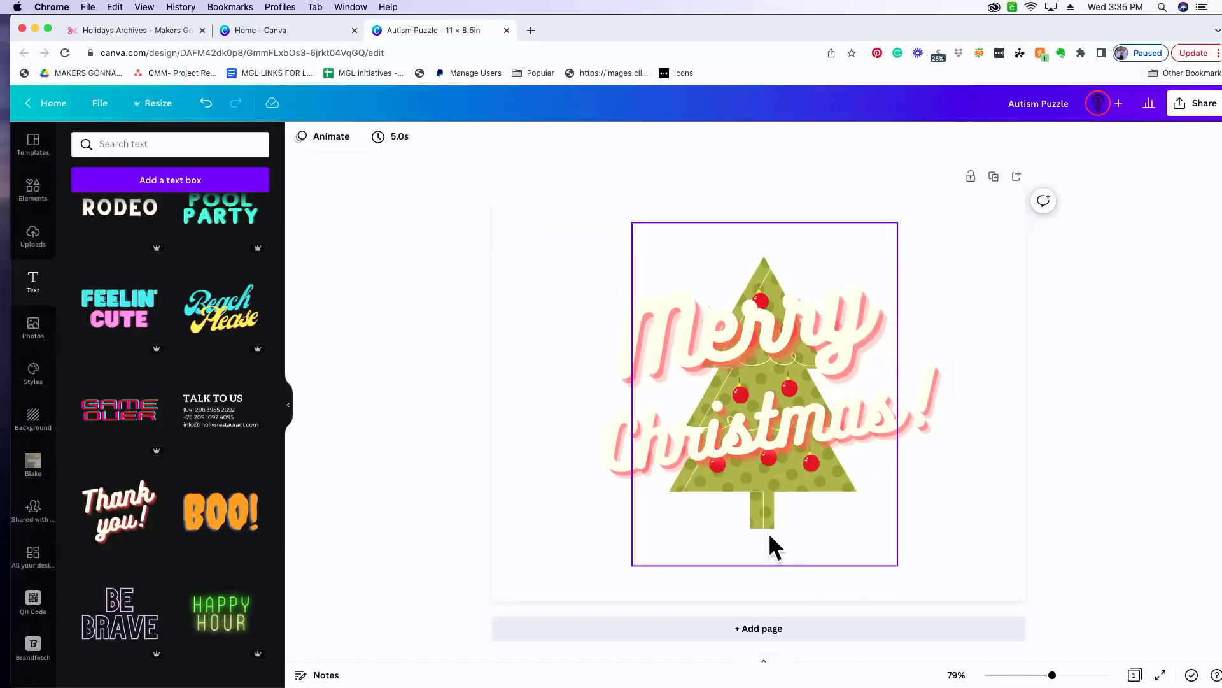
click(798, 403)
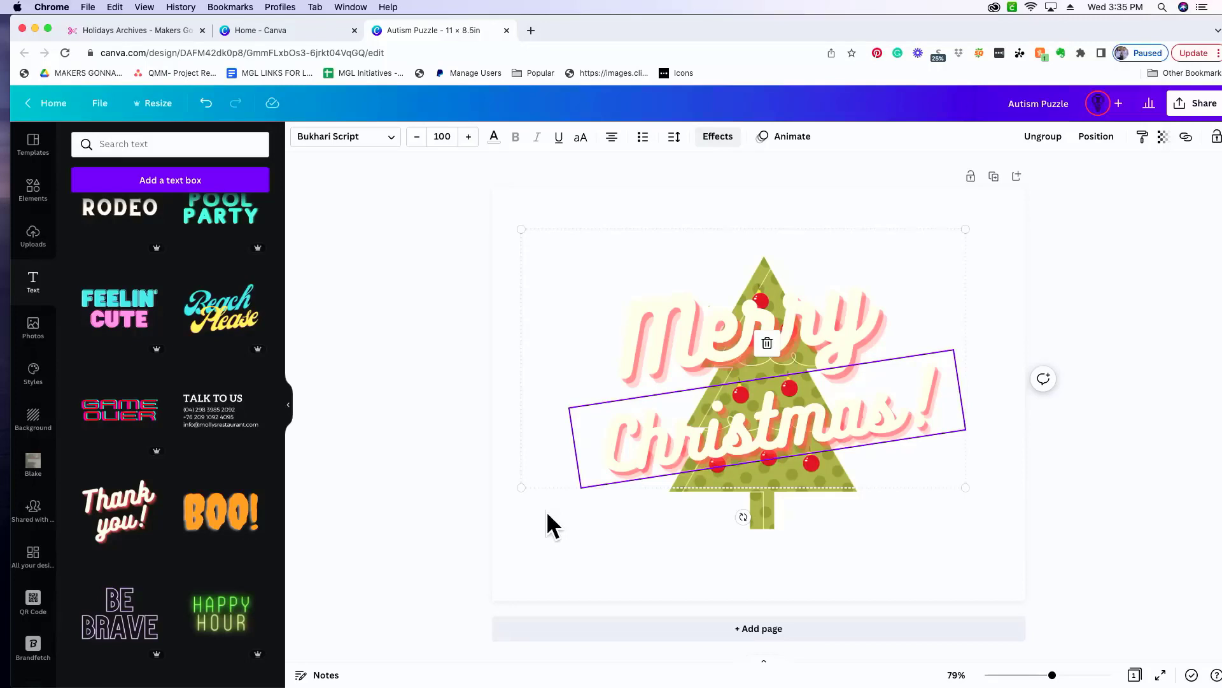
Rename the design as "christmas tree" and download it as a PNG
double_click(1025, 104)
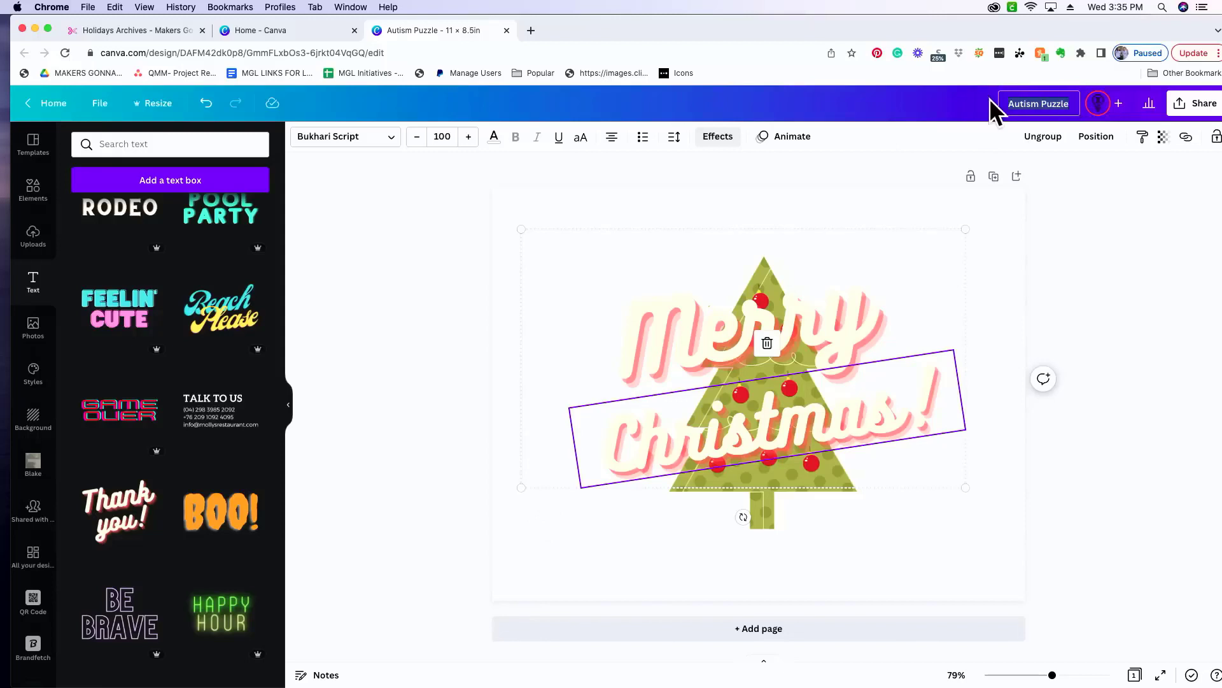
text(christmas tree)
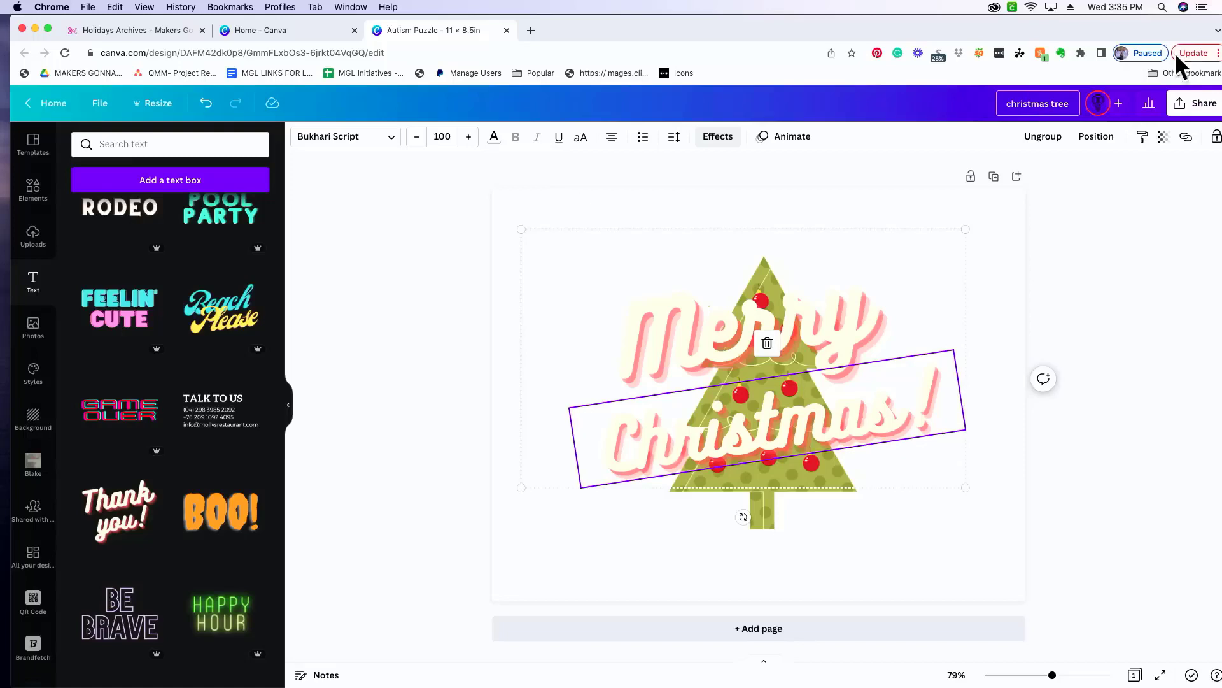
click(1195, 103)
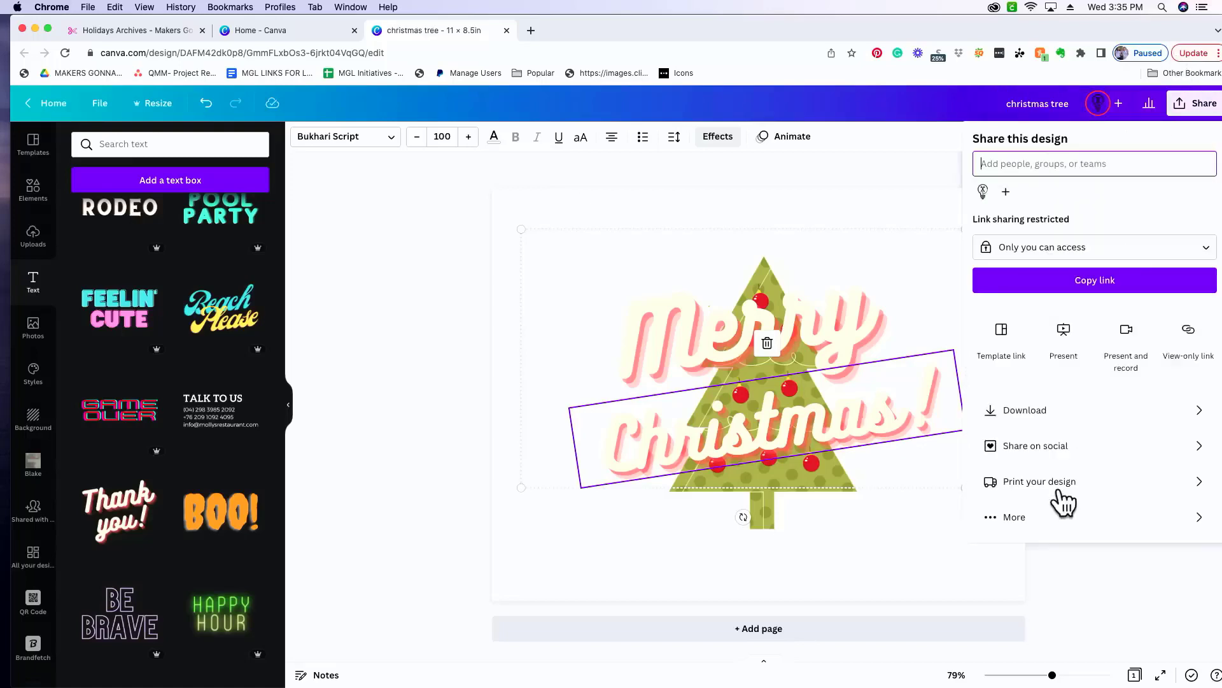
click(1046, 410)
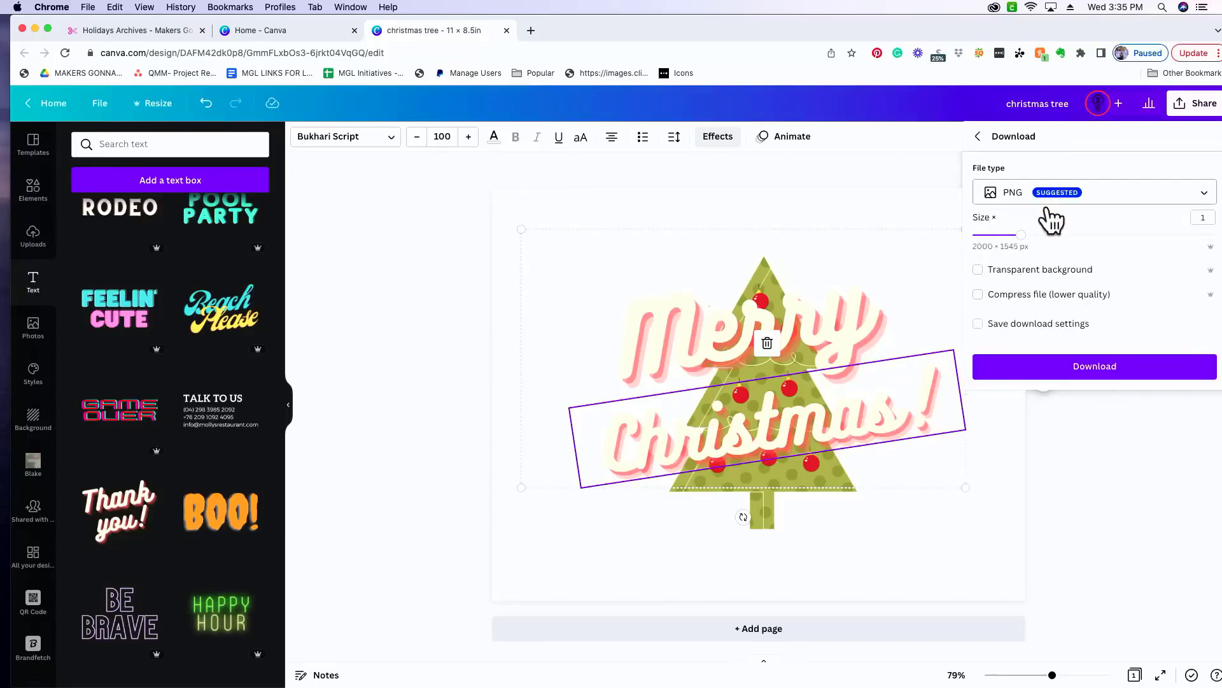
click(1068, 375)
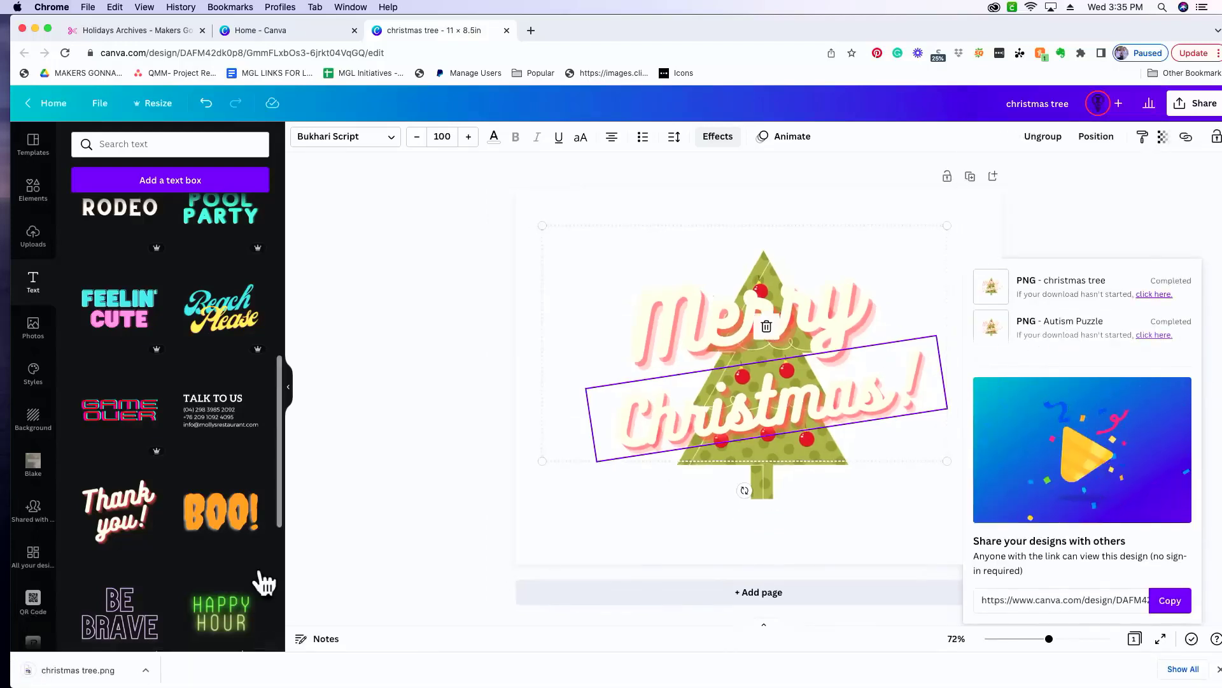
Open the downloaded christmas tree.png in Preview and flip the image horizontally
click(88, 671)
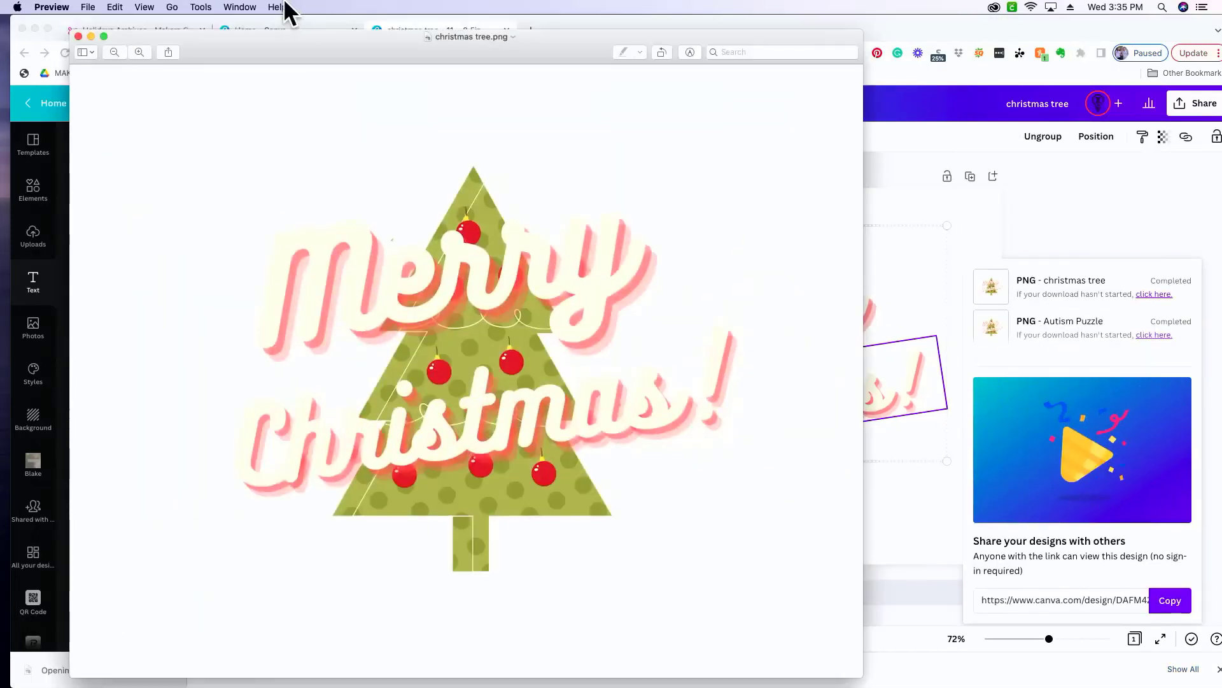
click(203, 8)
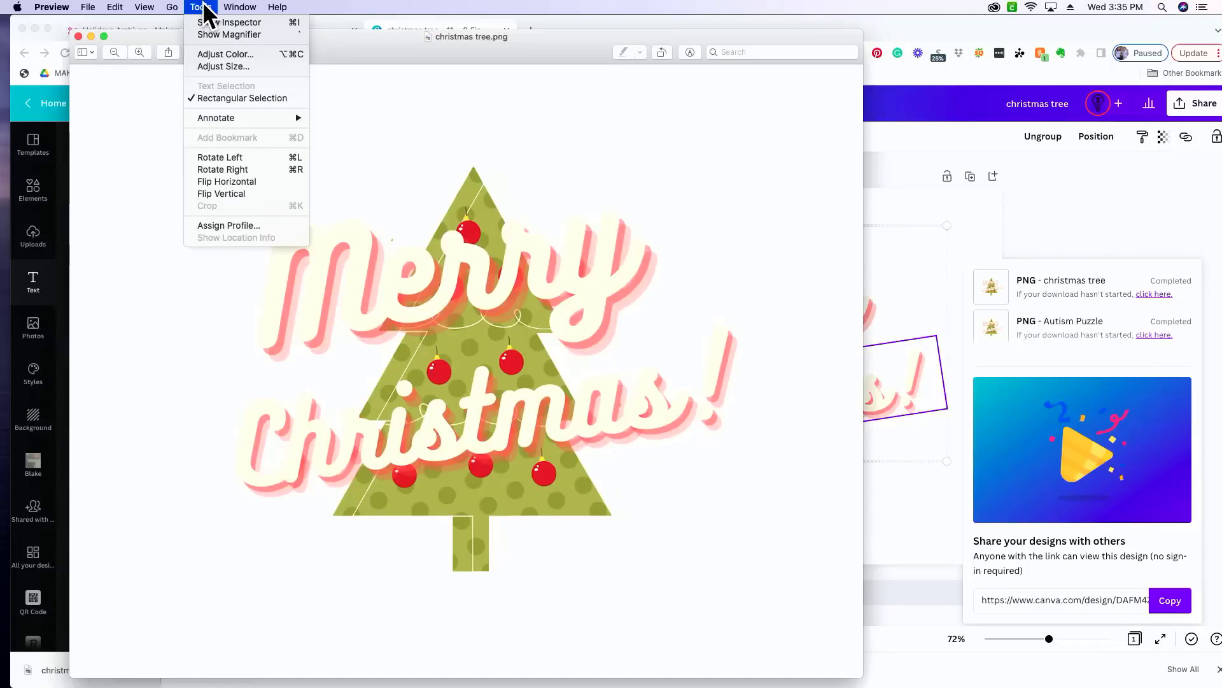
click(241, 181)
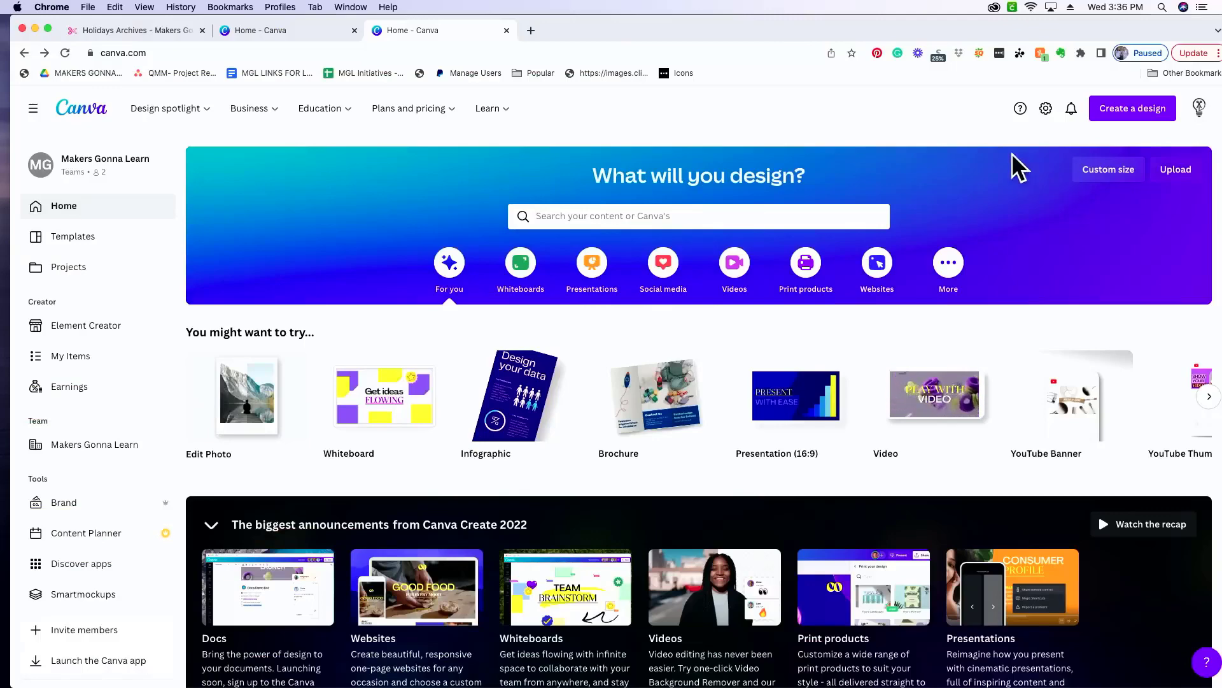
Open the Canva Pro page from the plans overview and review its premium features, pricing comparison and frequently asked questions
mouse_move(401, 116)
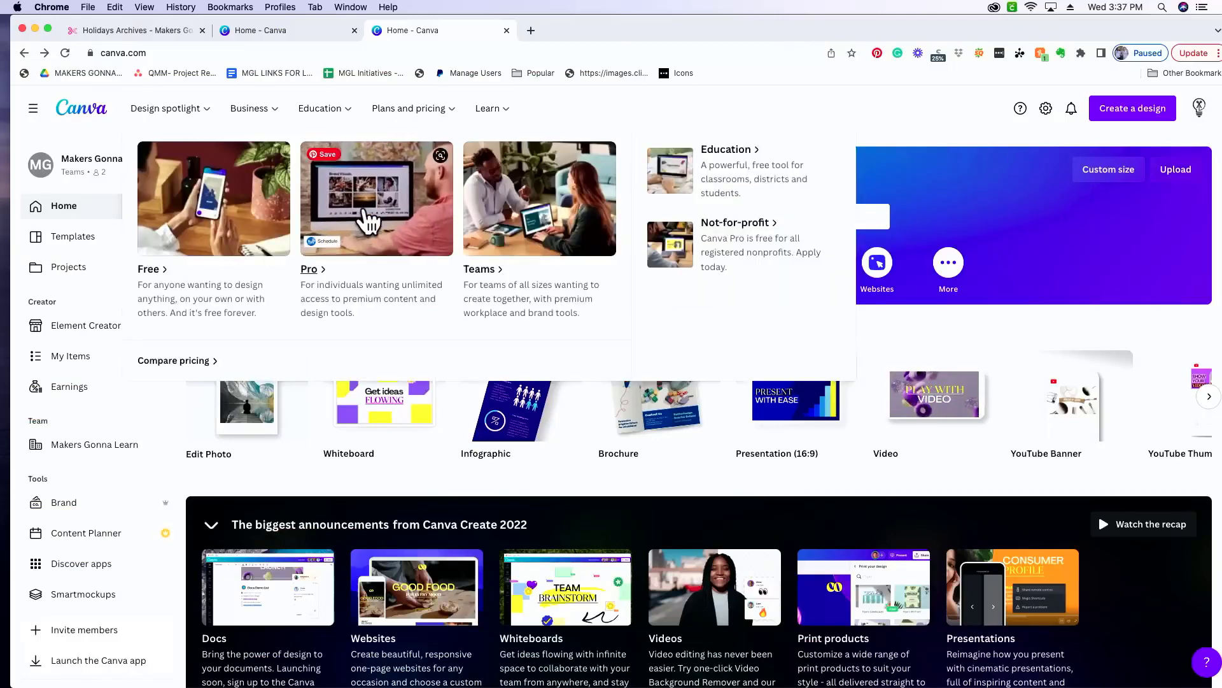
click(368, 220)
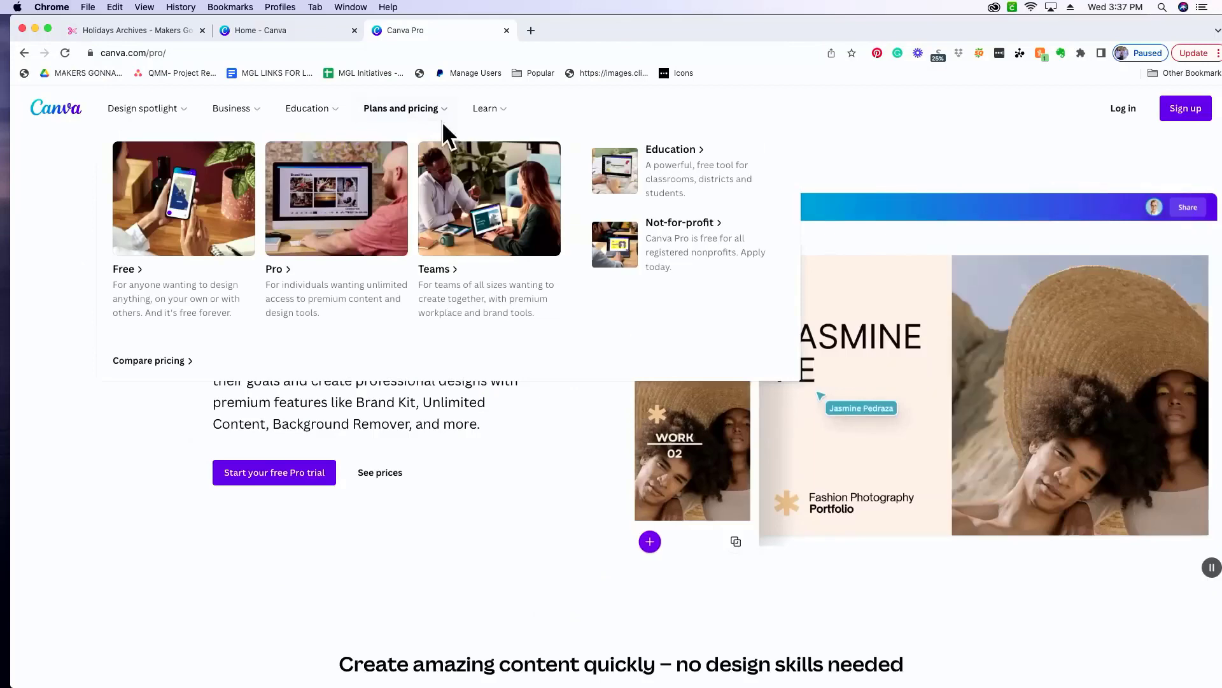
scroll(453, 413, down, 10)
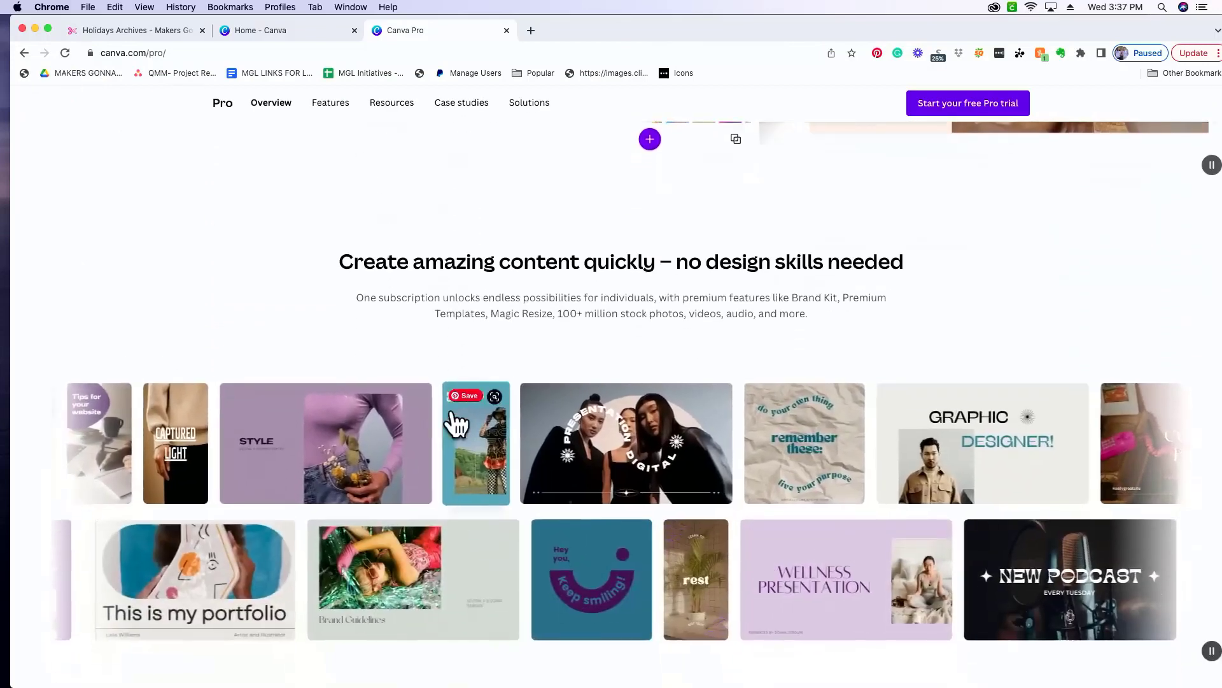
scroll(457, 423, down, 7)
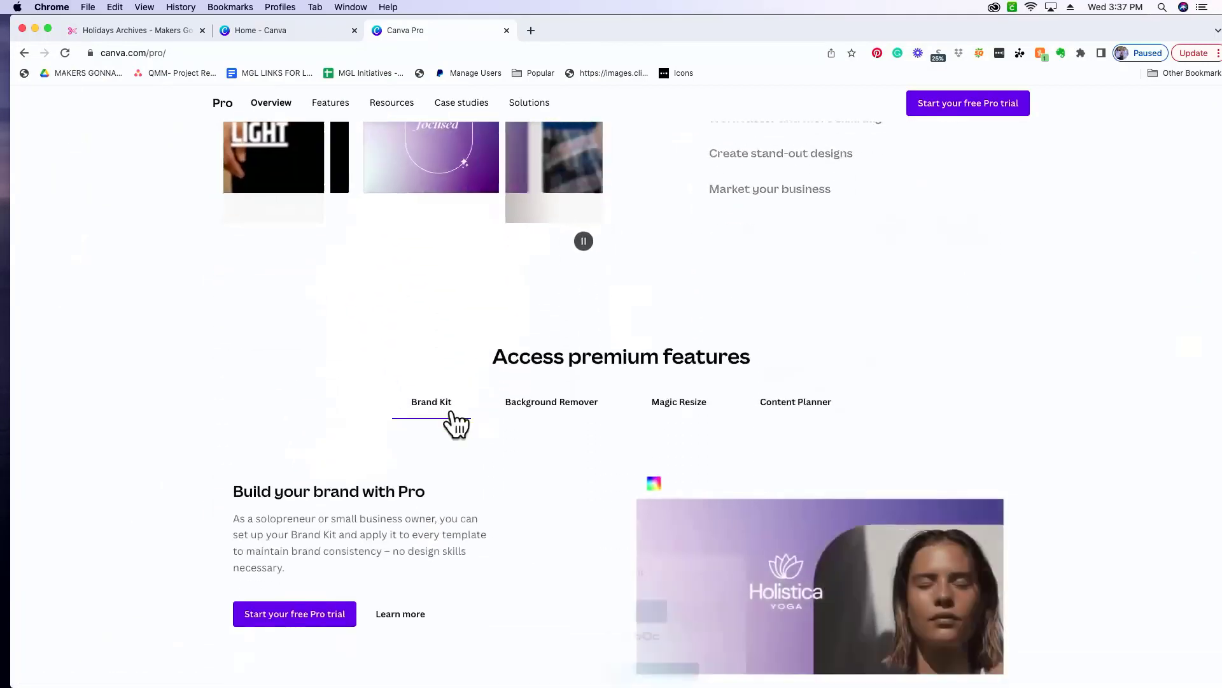
scroll(523, 358, down, 10)
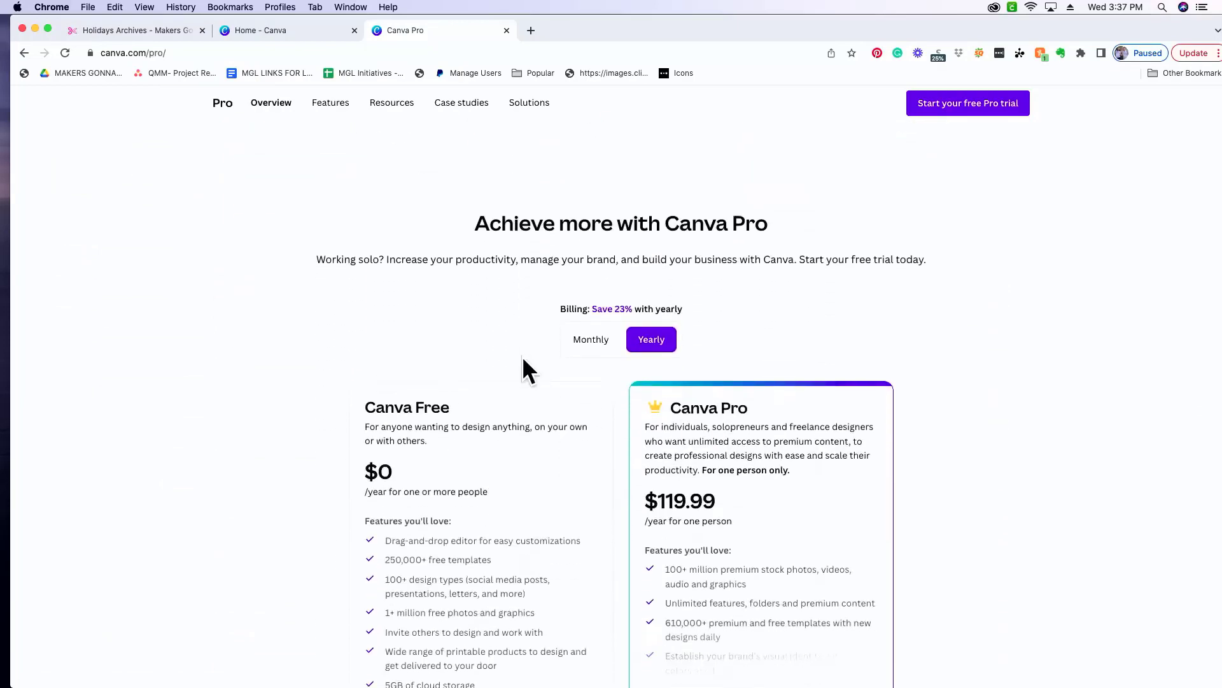
scroll(509, 357, down, 3)
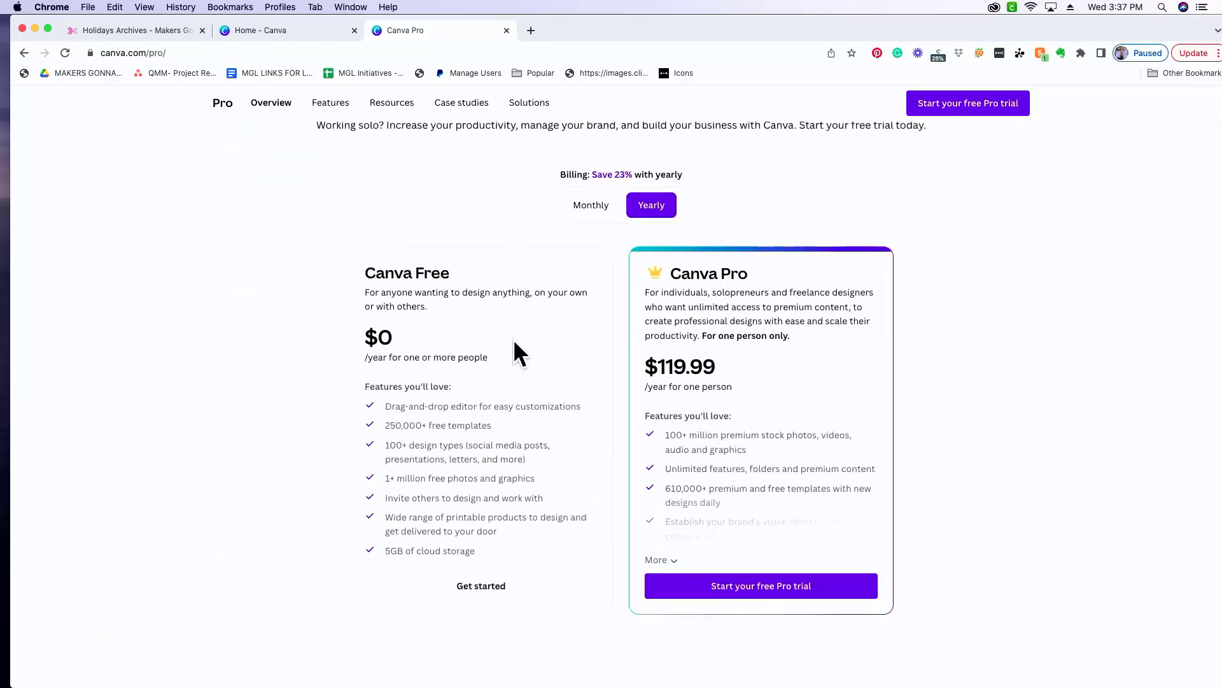
scroll(936, 433, down, 7)
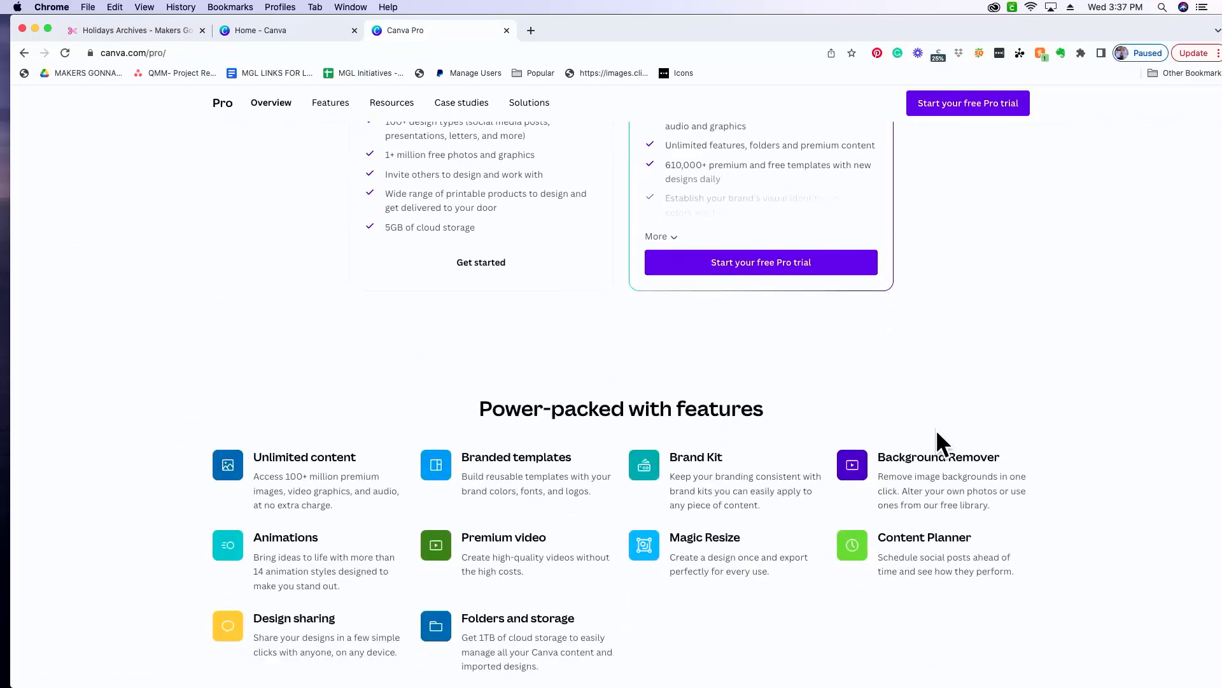
scroll(936, 430, down, 12)
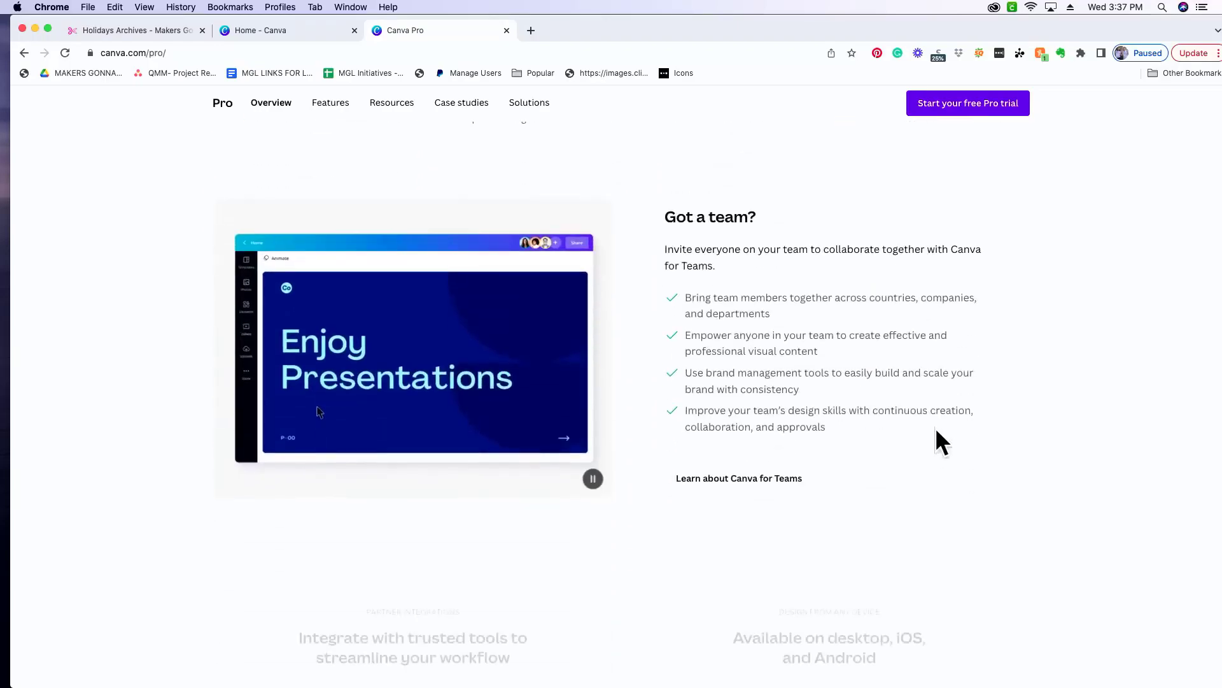
scroll(936, 431, down, 9)
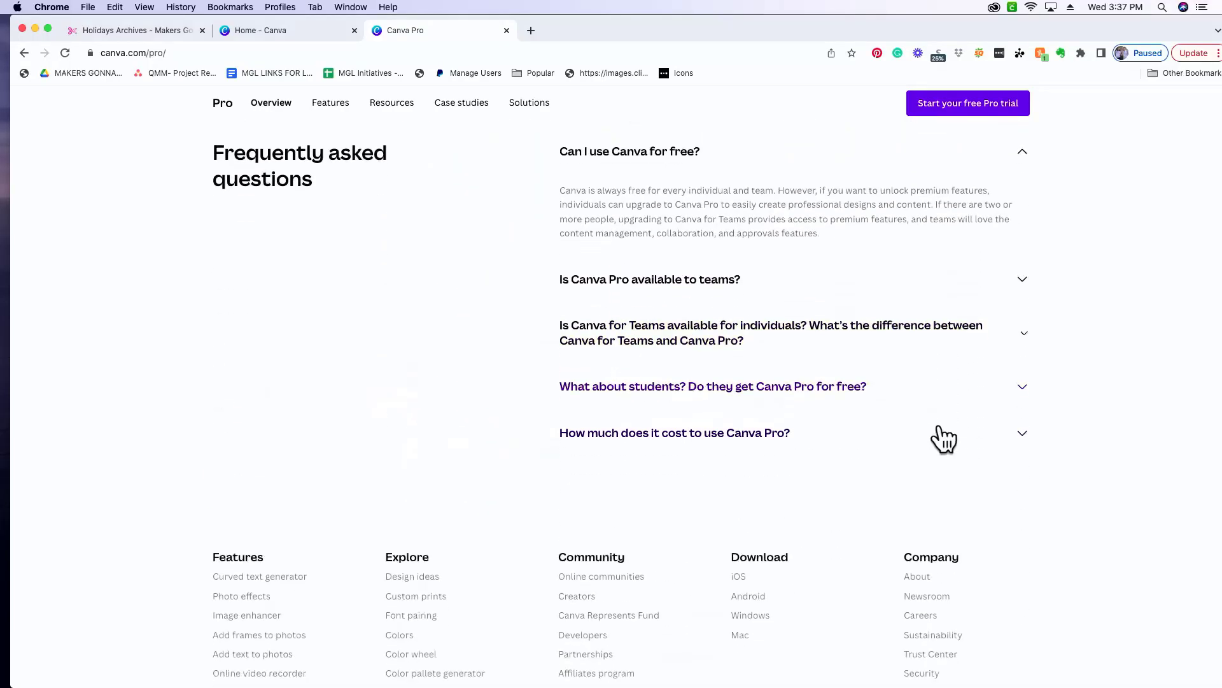
scroll(939, 431, up, 2)
scroll(940, 430, up, 20)
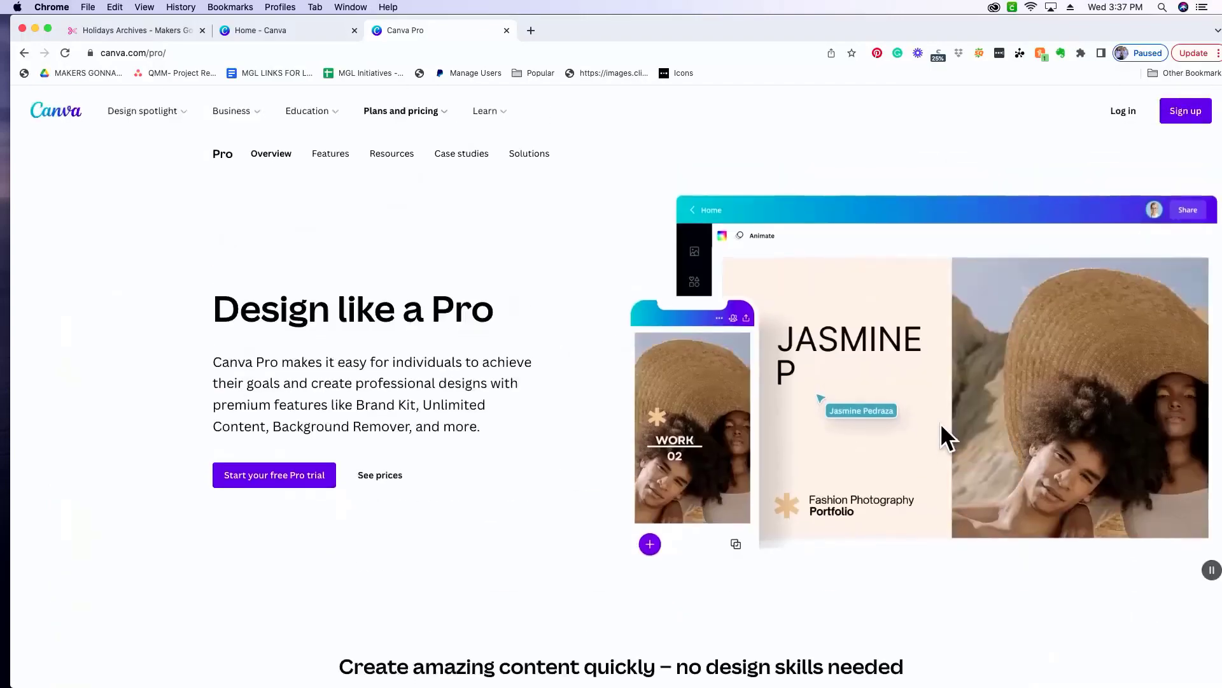